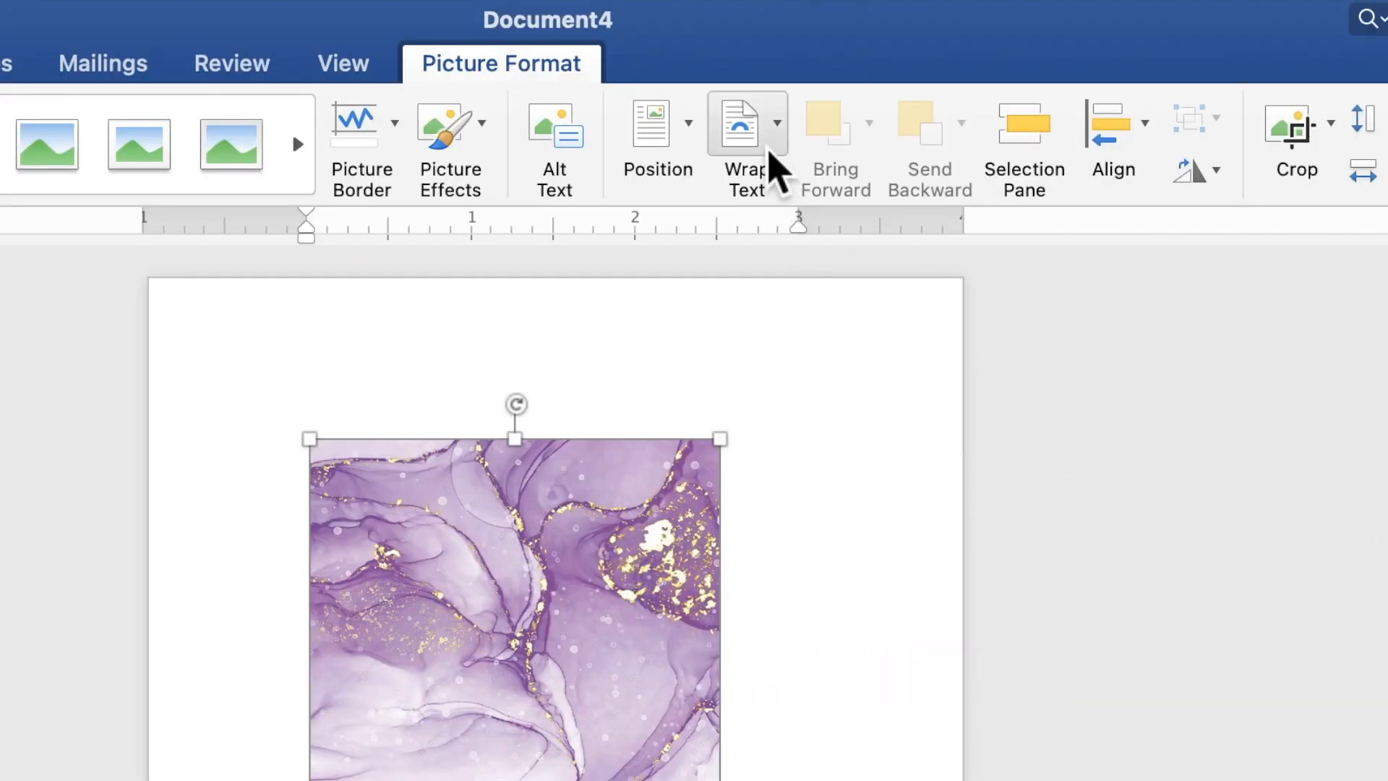
Place the marble picture behind the text and stretch it to 7.02" by 5.04" to cover the page.
{"action": "left_click", "coordinate": [816, 56]}
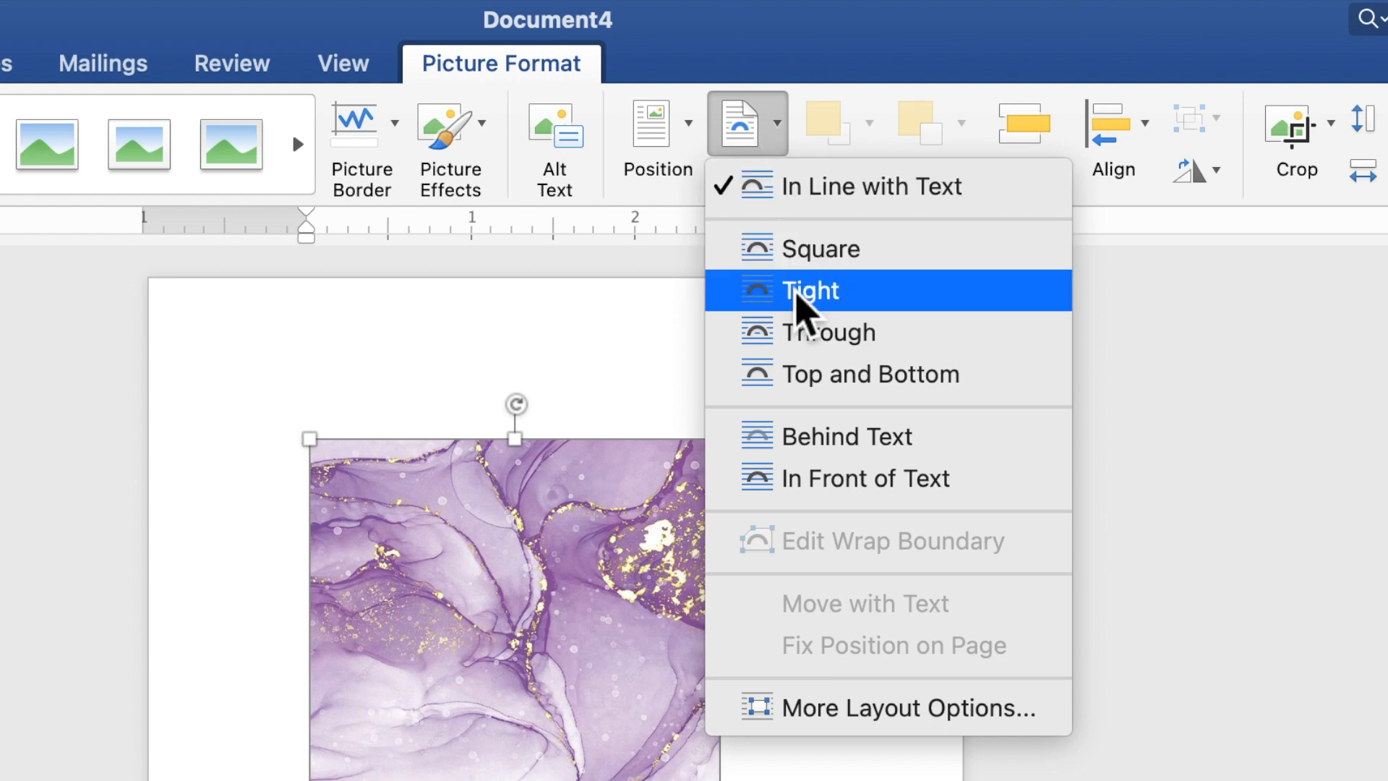
{"action": "left_click", "coordinate": [831, 438]}
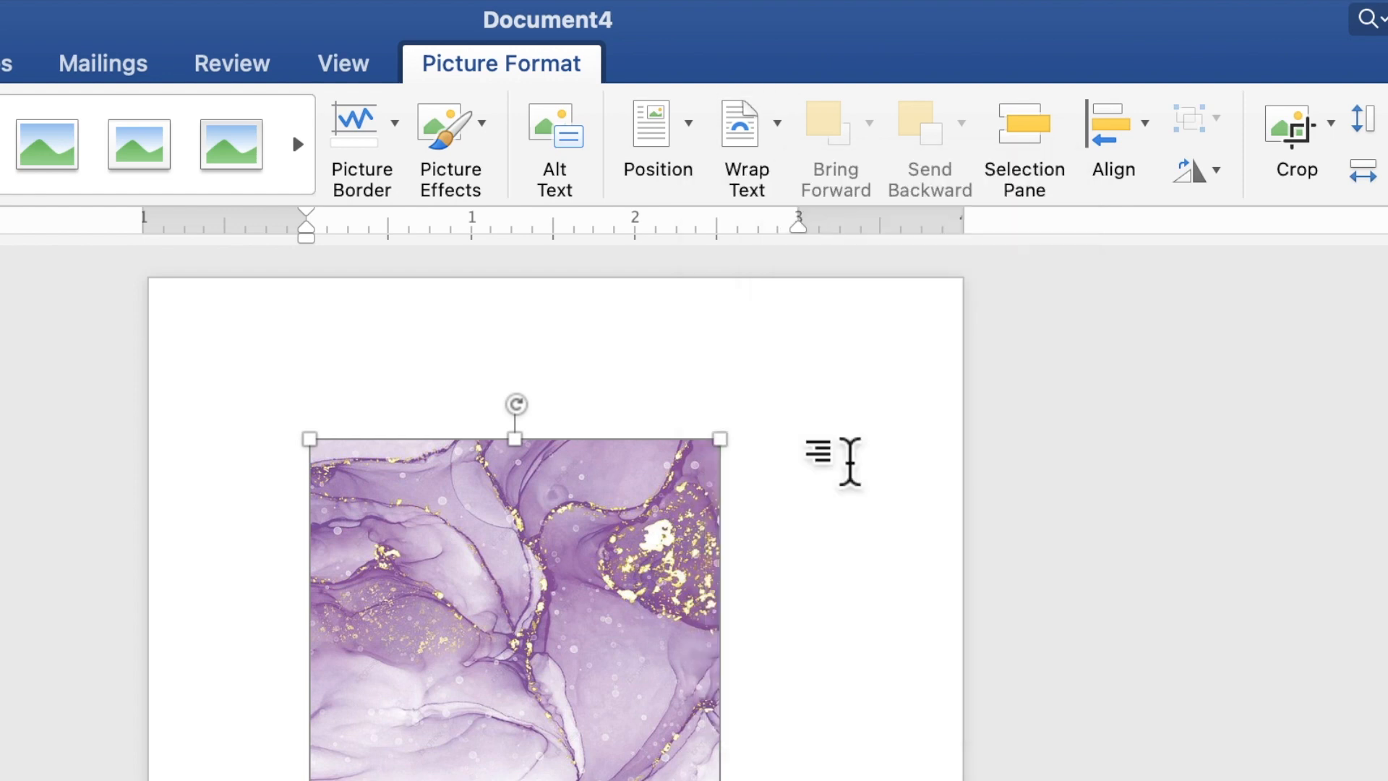
{"action": "left_click_drag", "start_coordinate": [698, 289], "coordinate": [606, 202]}
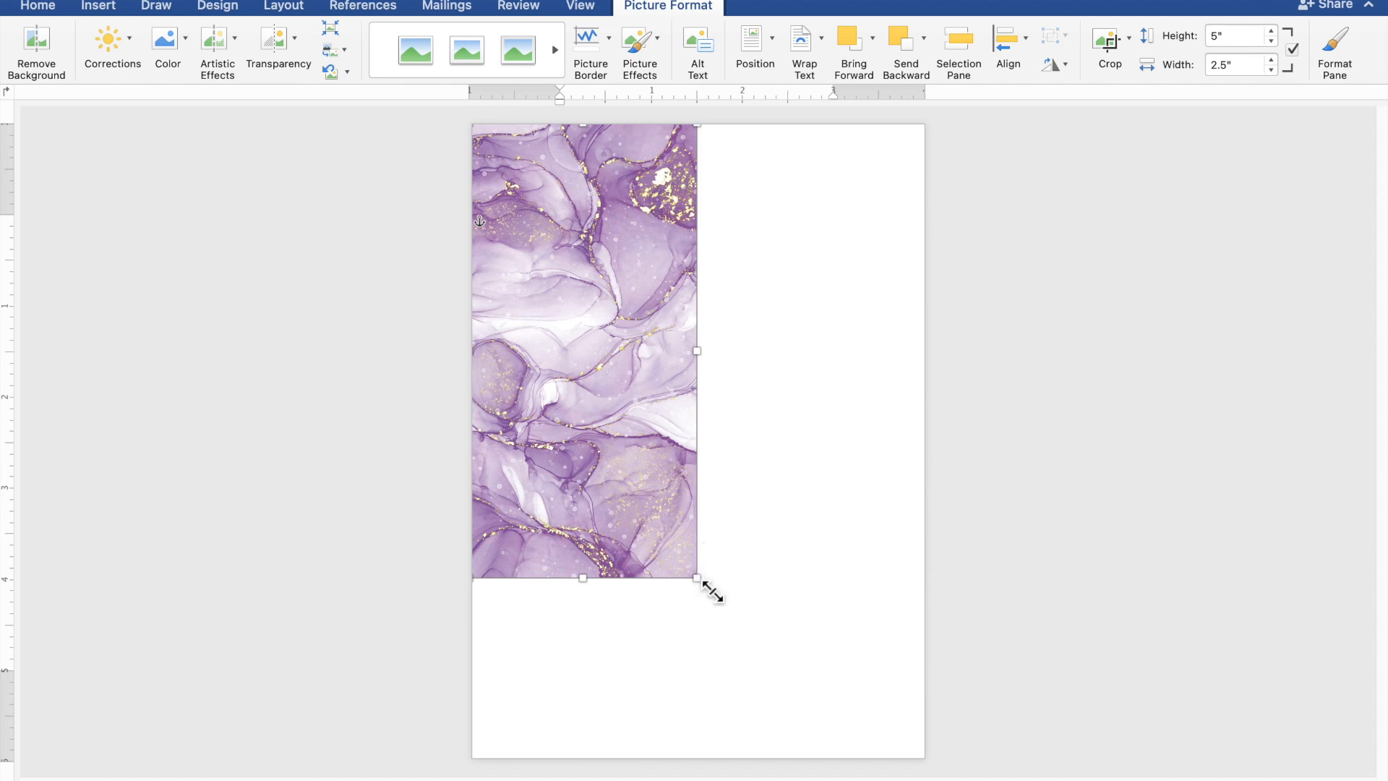
{"action": "left_click_drag", "start_coordinate": [713, 594], "coordinate": [792, 741]}
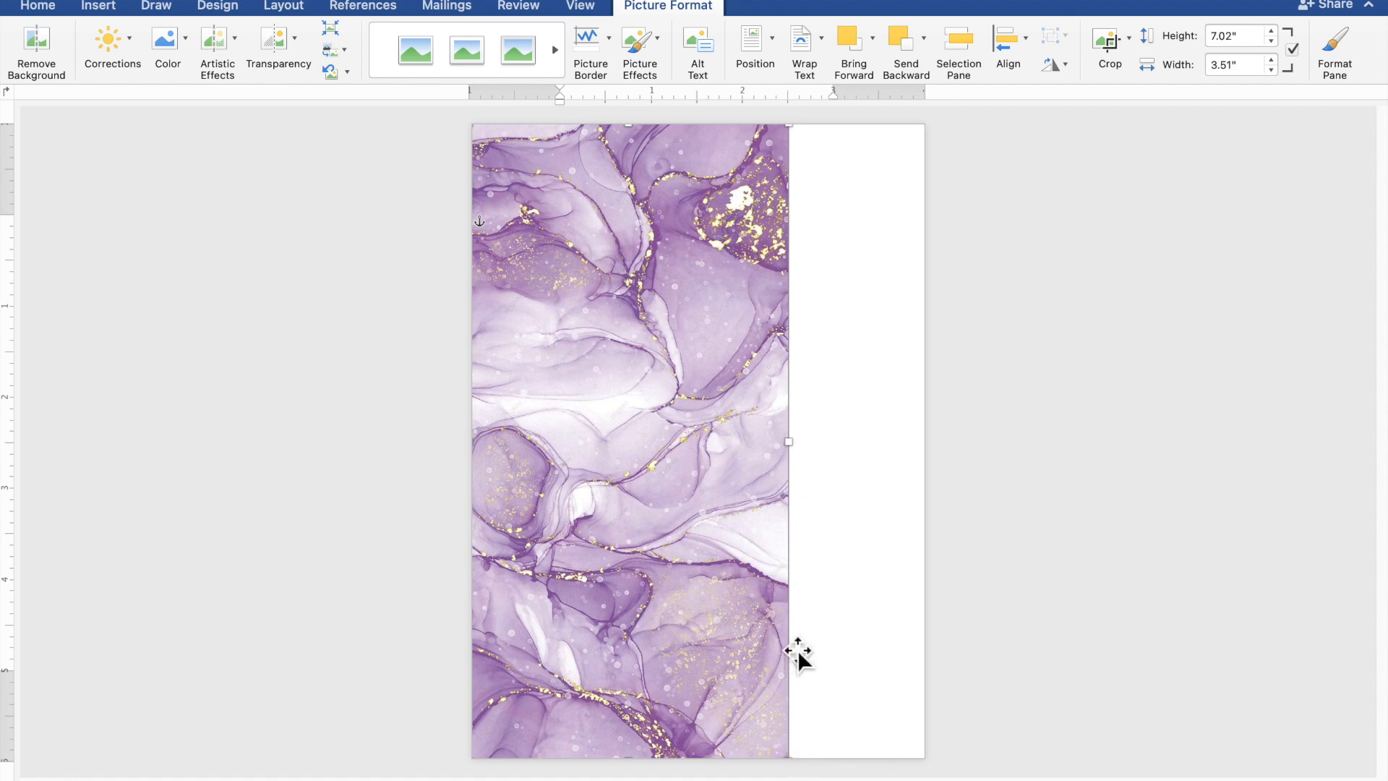
{"action": "left_click_drag", "start_coordinate": [805, 452], "coordinate": [931, 455]}
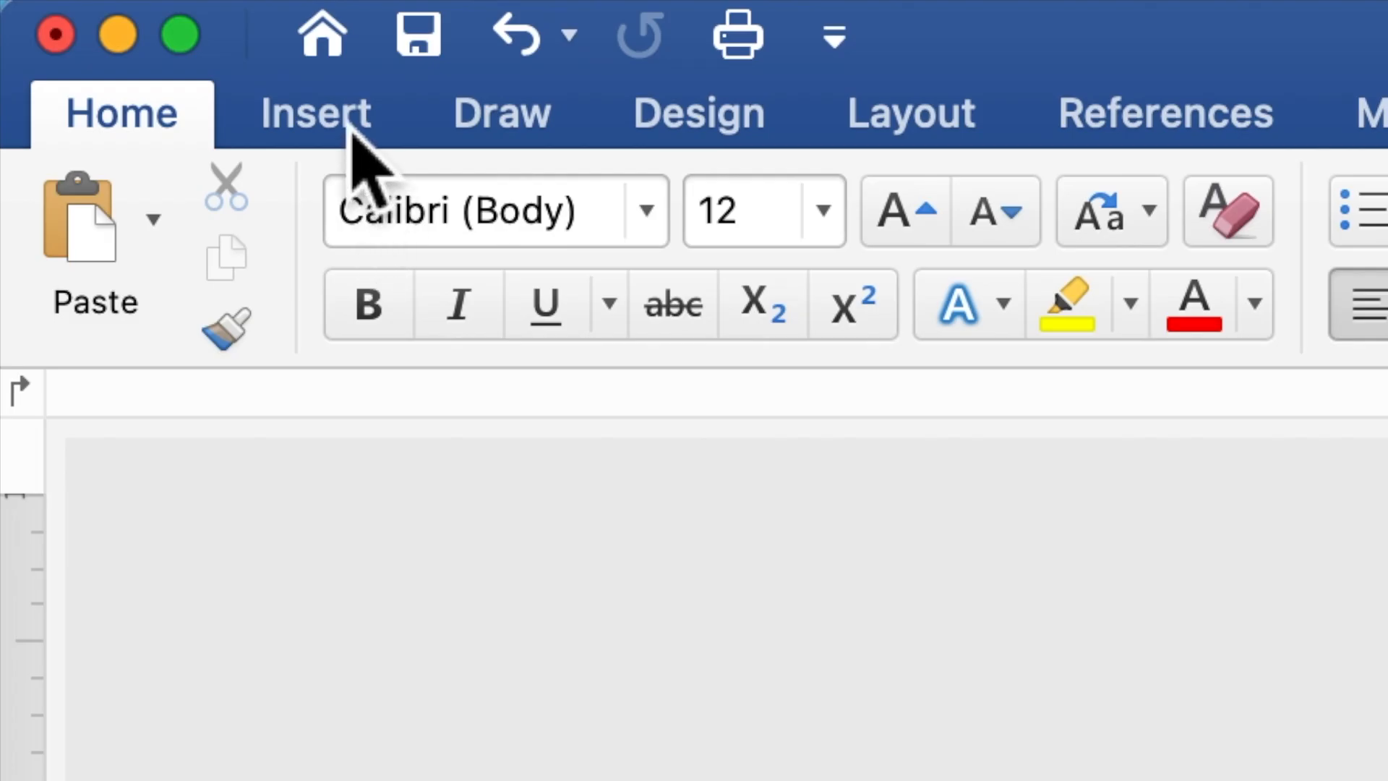
Draw a 5.19" by 3.38" rectangle across the centre of the marble page.
{"action": "left_click", "coordinate": [351, 127]}
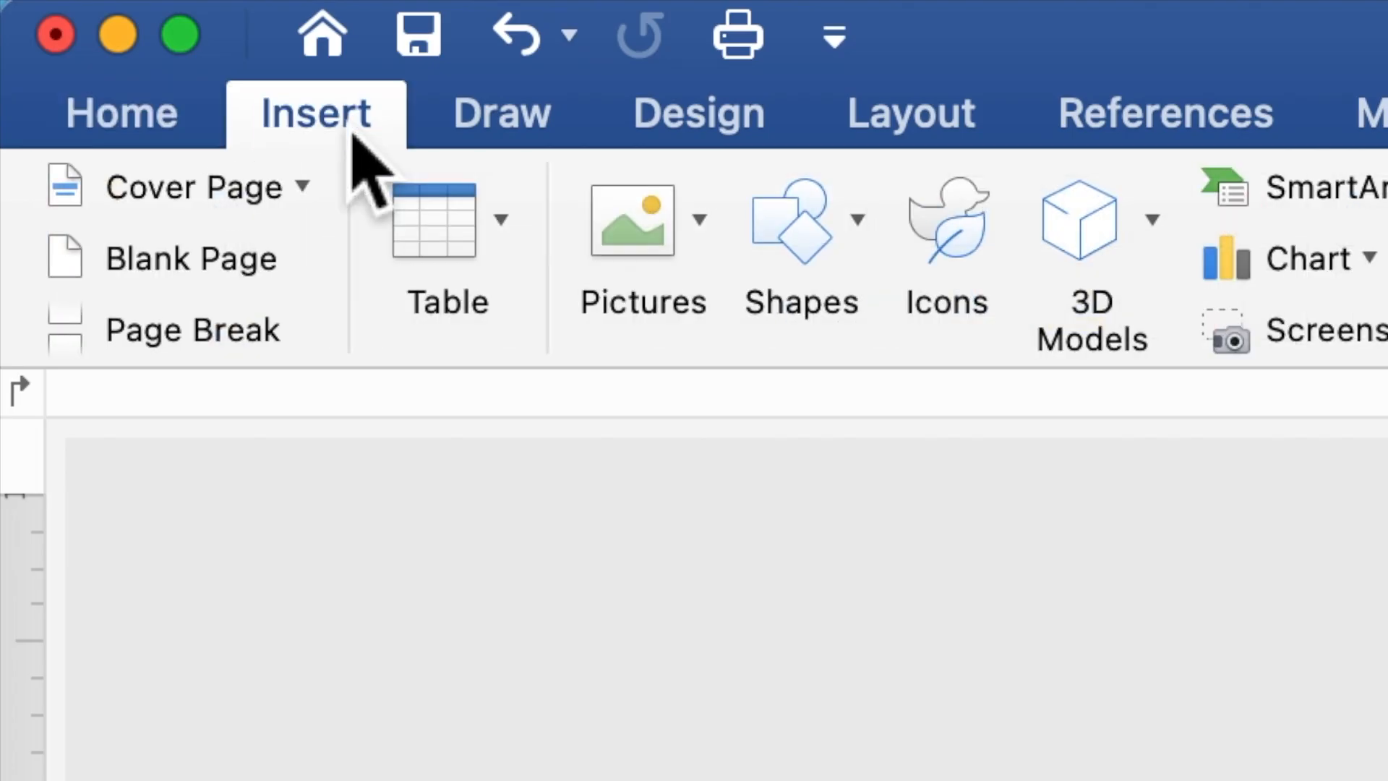
{"action": "left_click", "coordinate": [803, 250]}
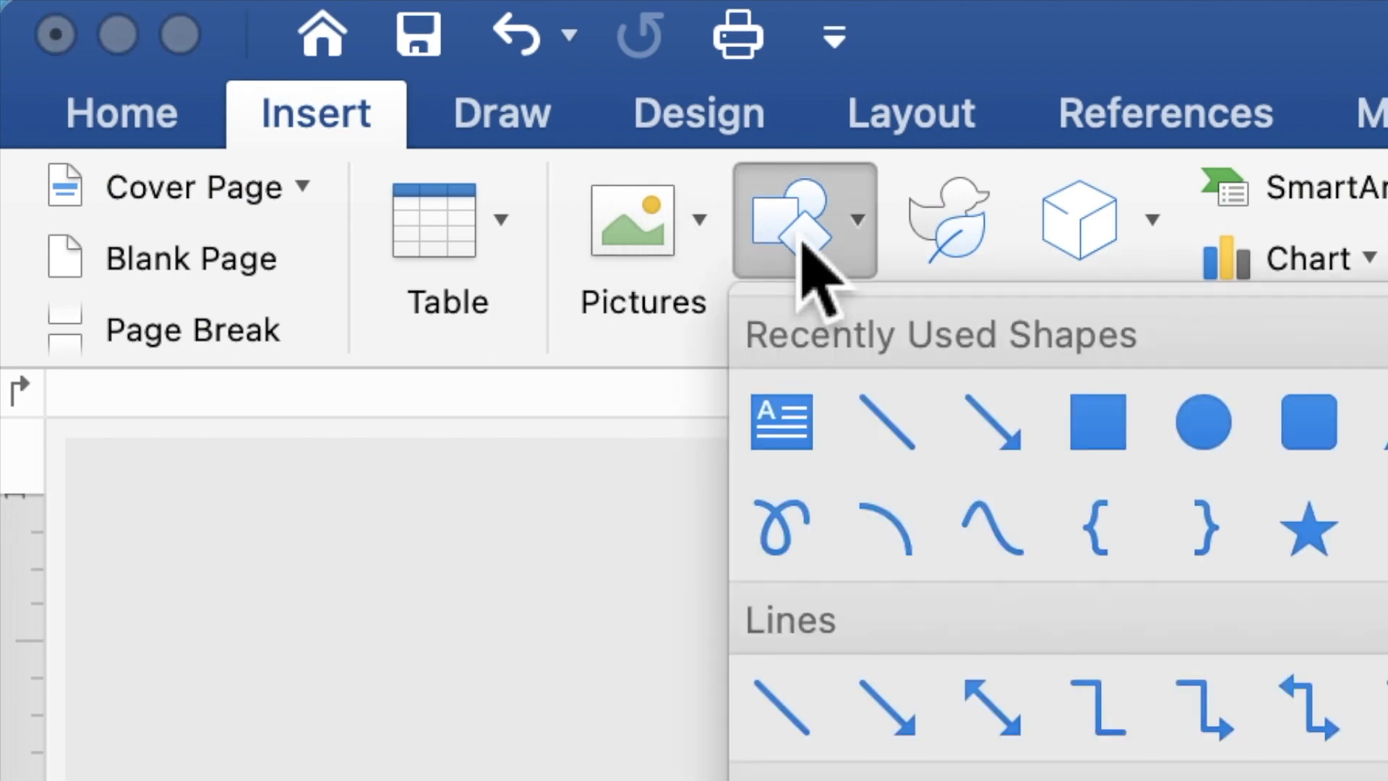
{"action": "left_click", "coordinate": [1095, 428]}
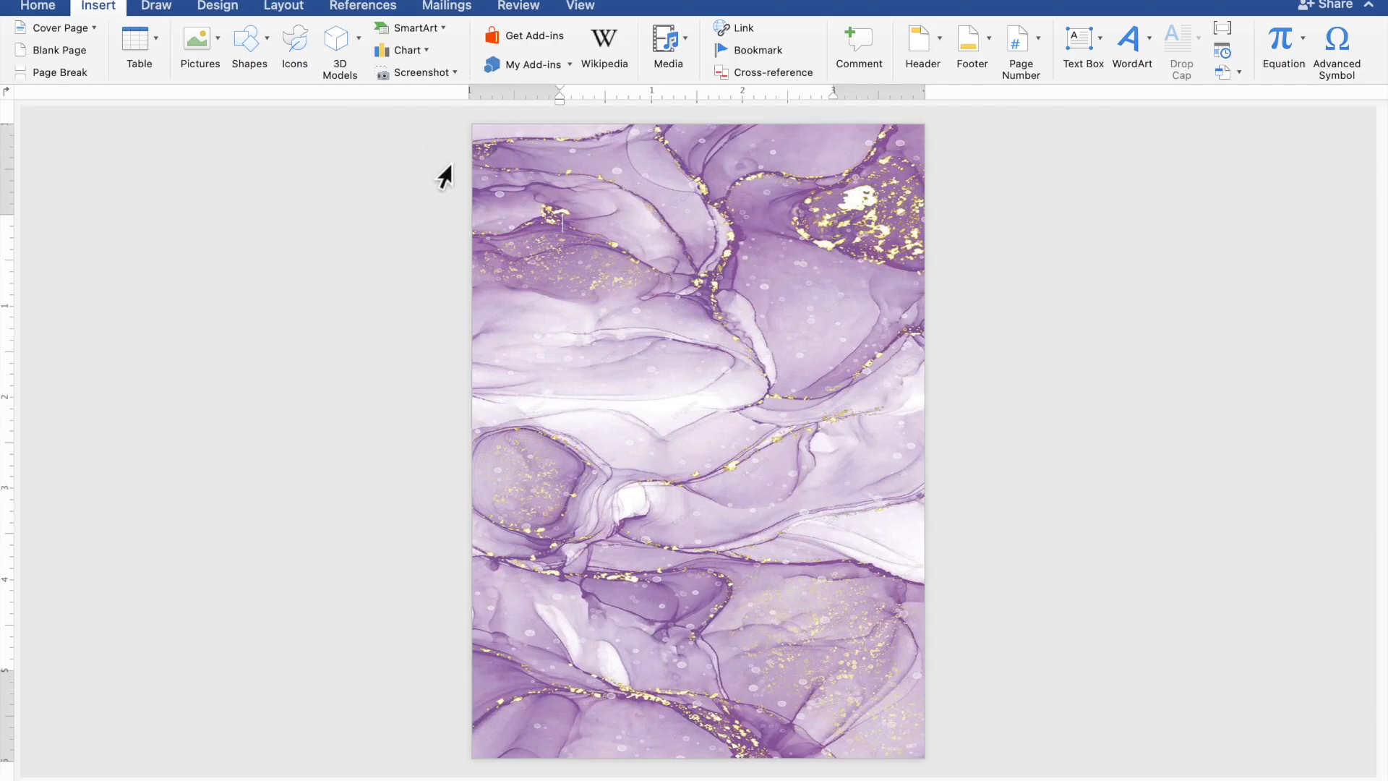
{"action": "left_click_drag", "start_coordinate": [525, 185], "coordinate": [844, 665]}
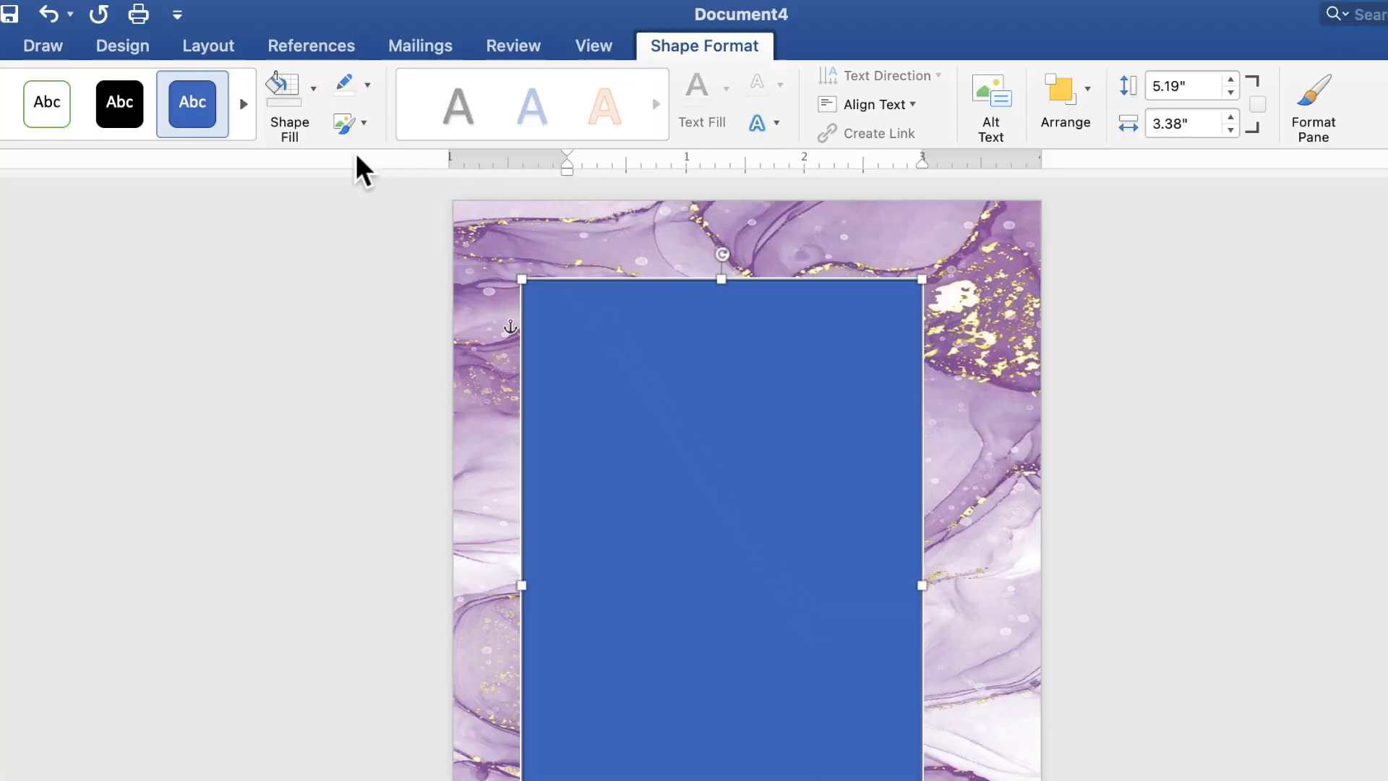
Give the rectangle no fill and a white 3 pt outline.
{"action": "left_click", "coordinate": [318, 98]}
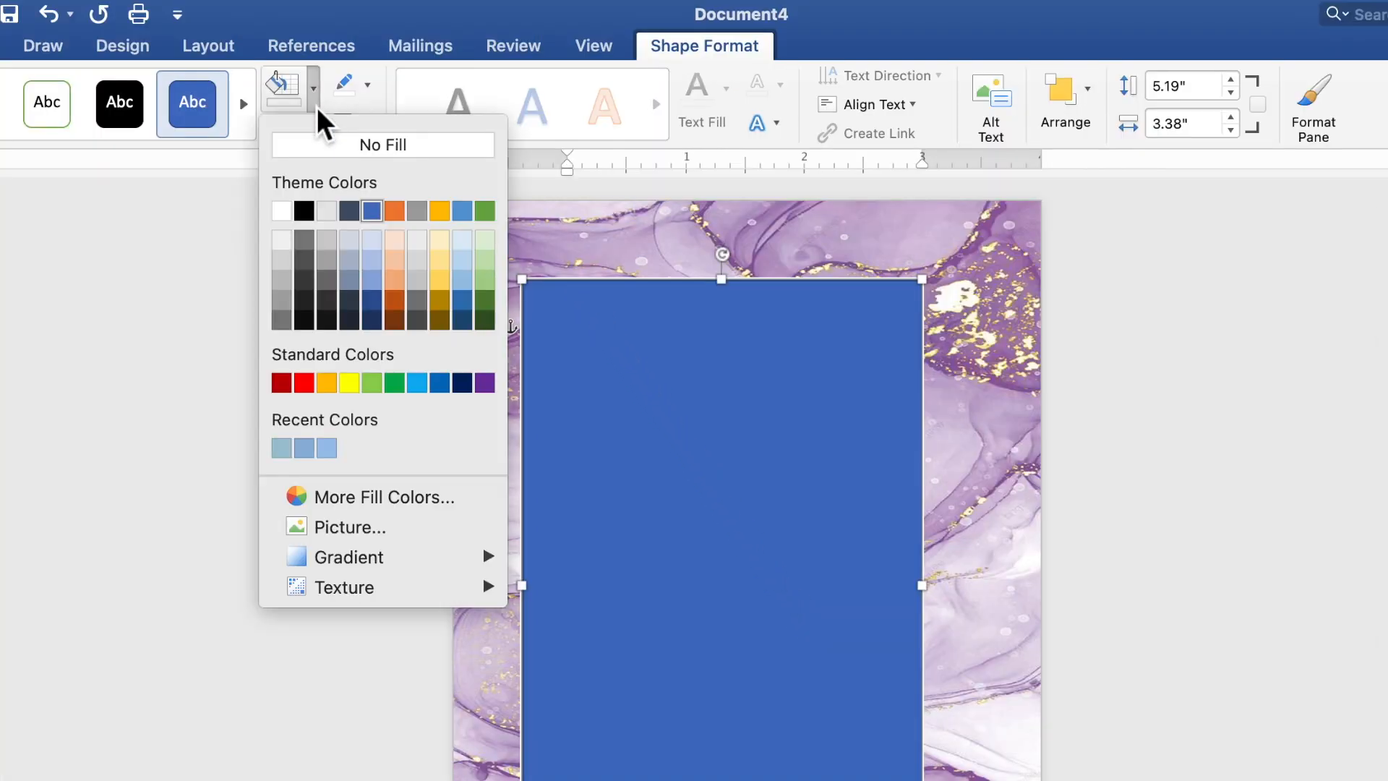
{"action": "left_click", "coordinate": [325, 149]}
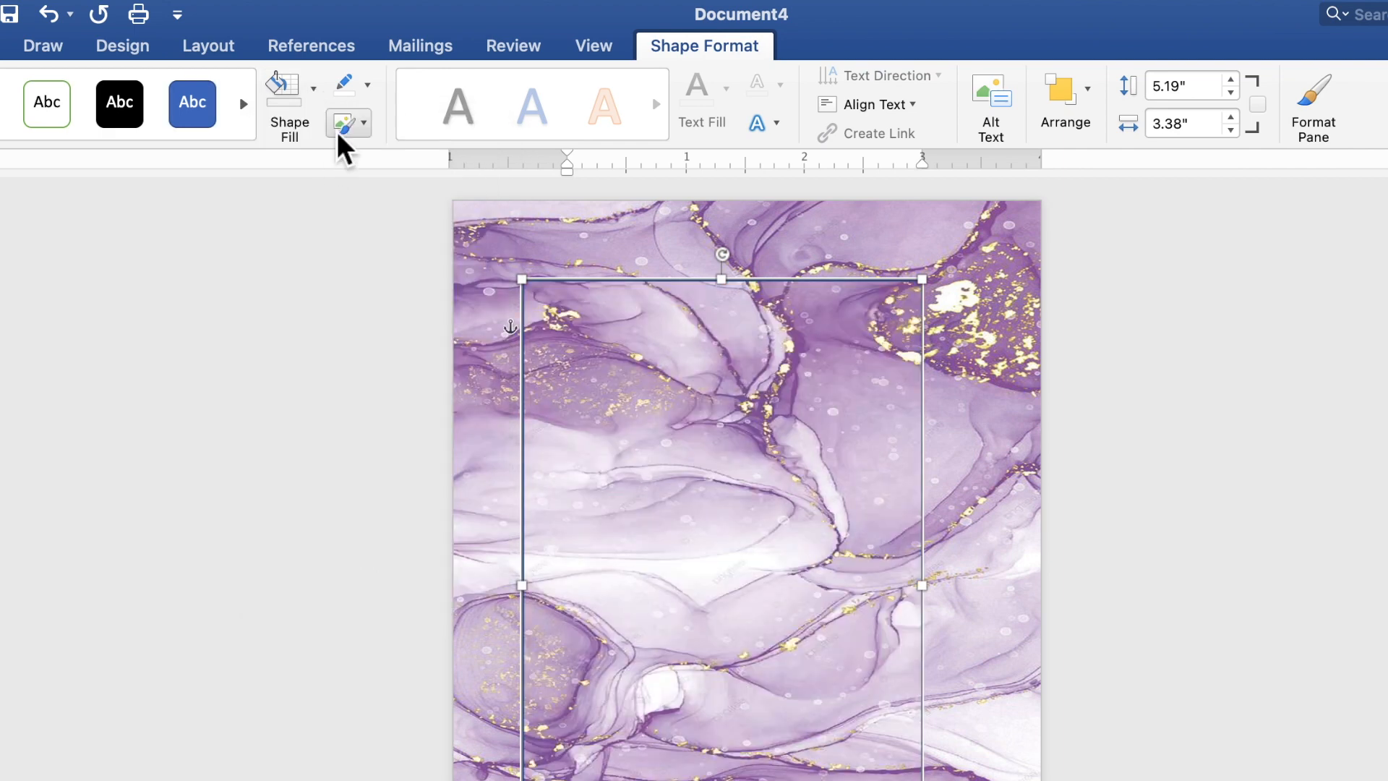
{"action": "left_click", "coordinate": [368, 86]}
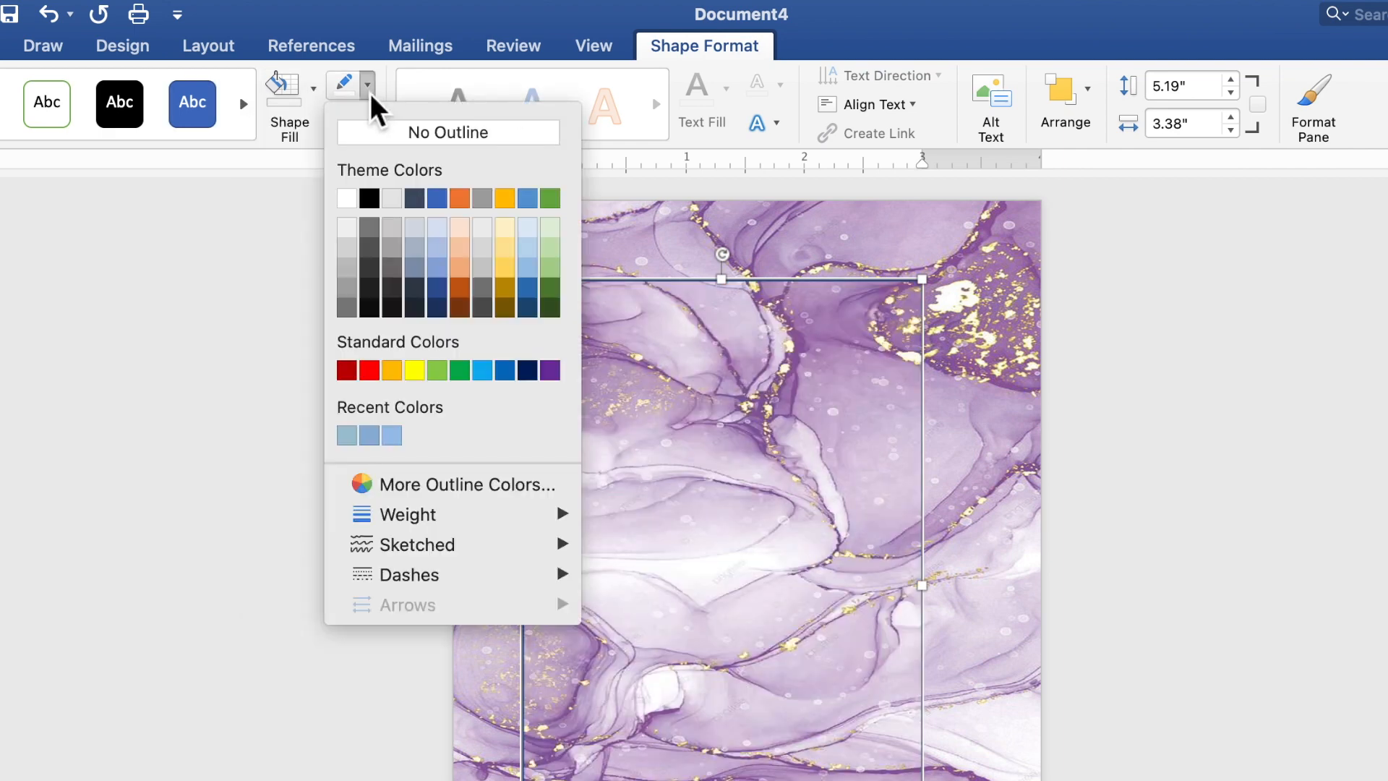
{"action": "left_click", "coordinate": [348, 198]}
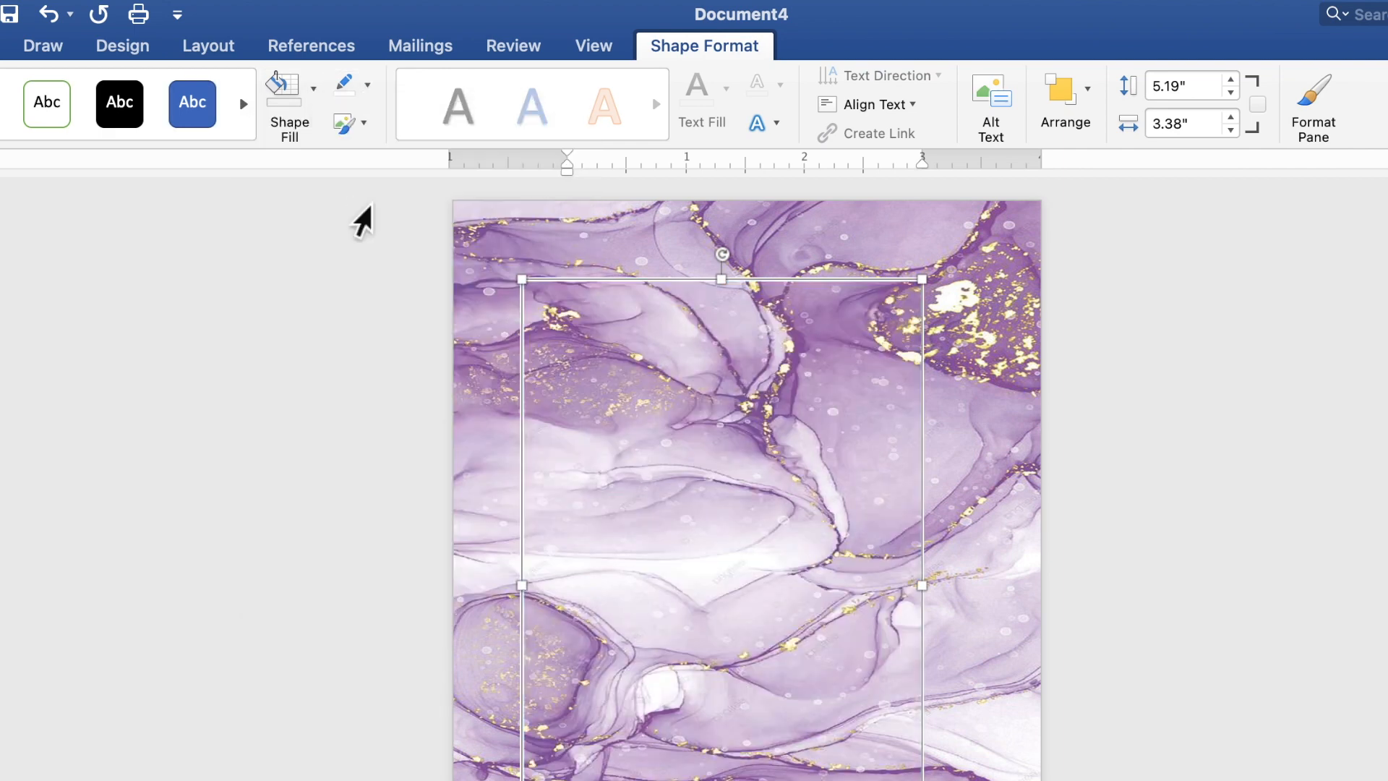
{"action": "left_click", "coordinate": [371, 91]}
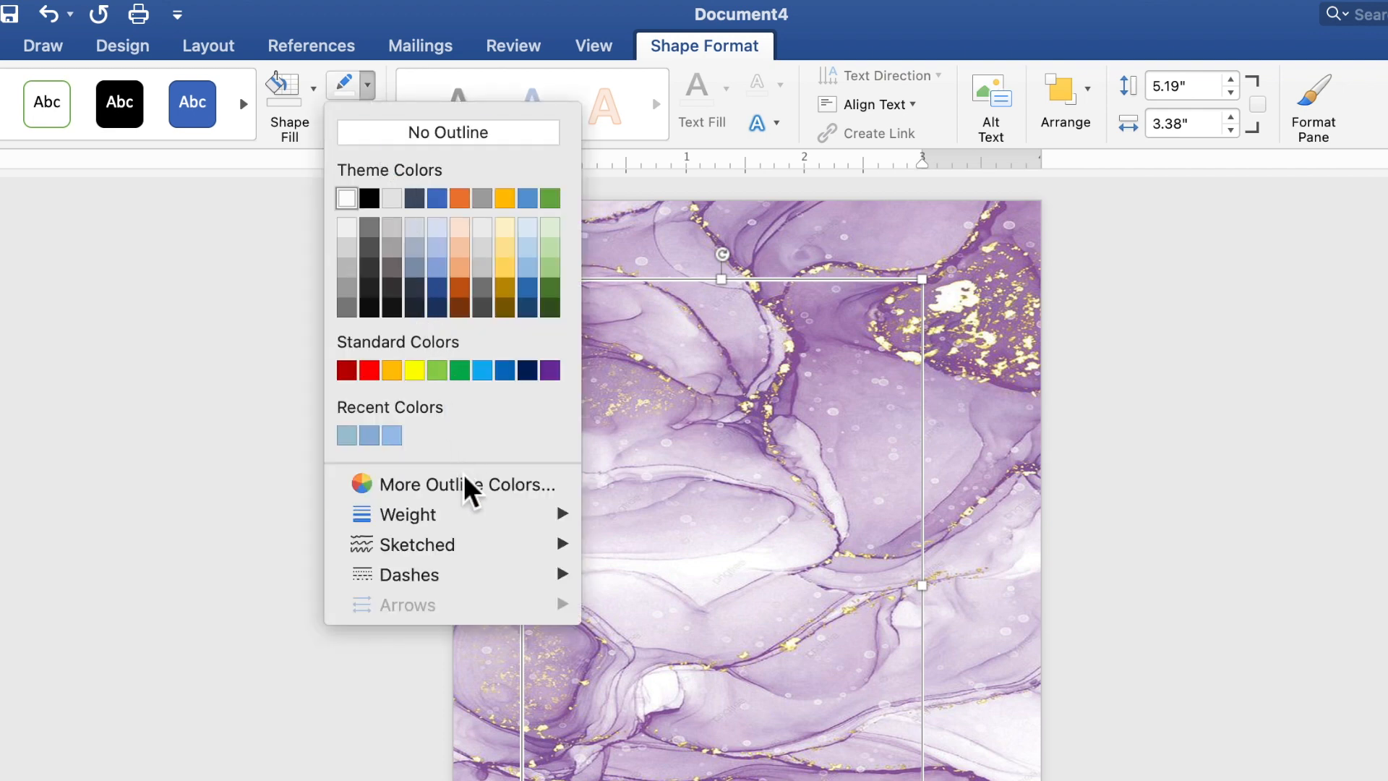
{"action": "mouse_move", "coordinate": [478, 536]}
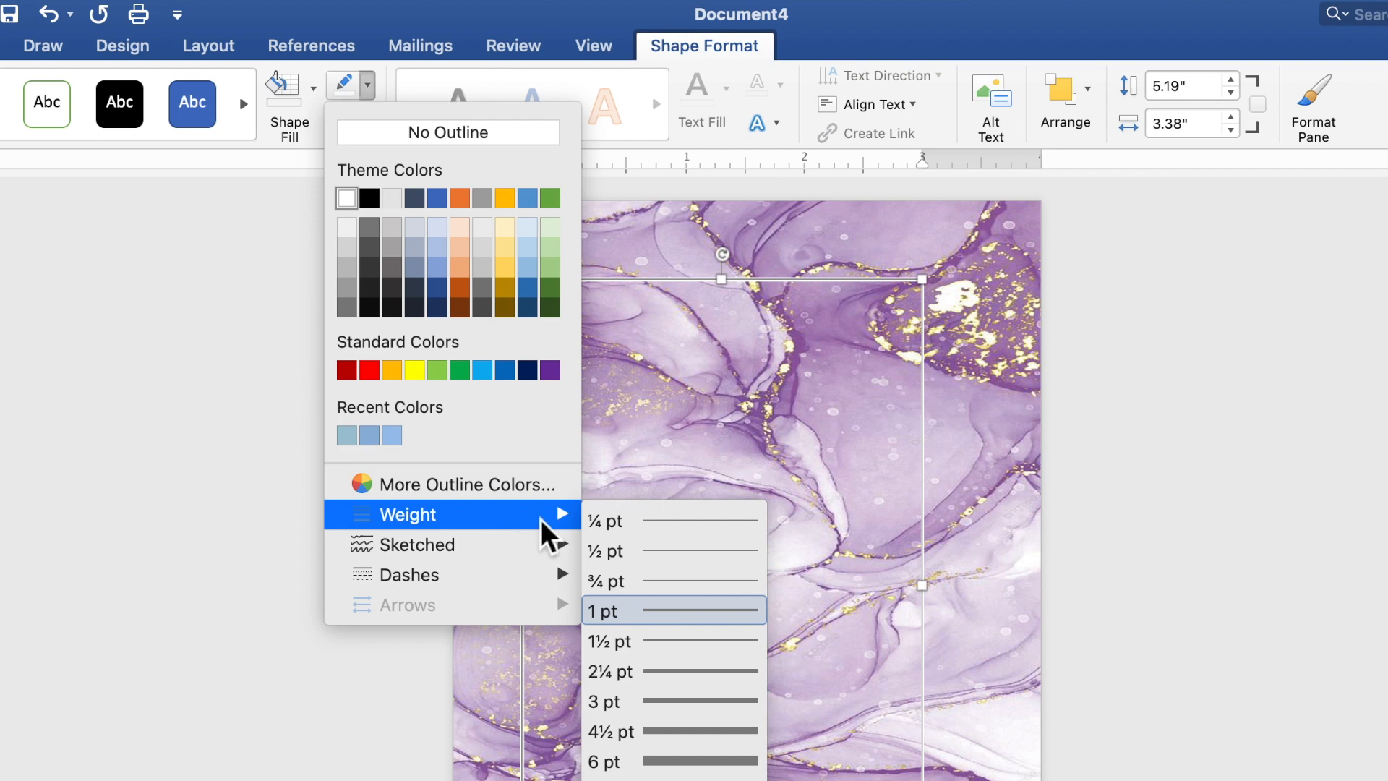
{"action": "left_click", "coordinate": [650, 702]}
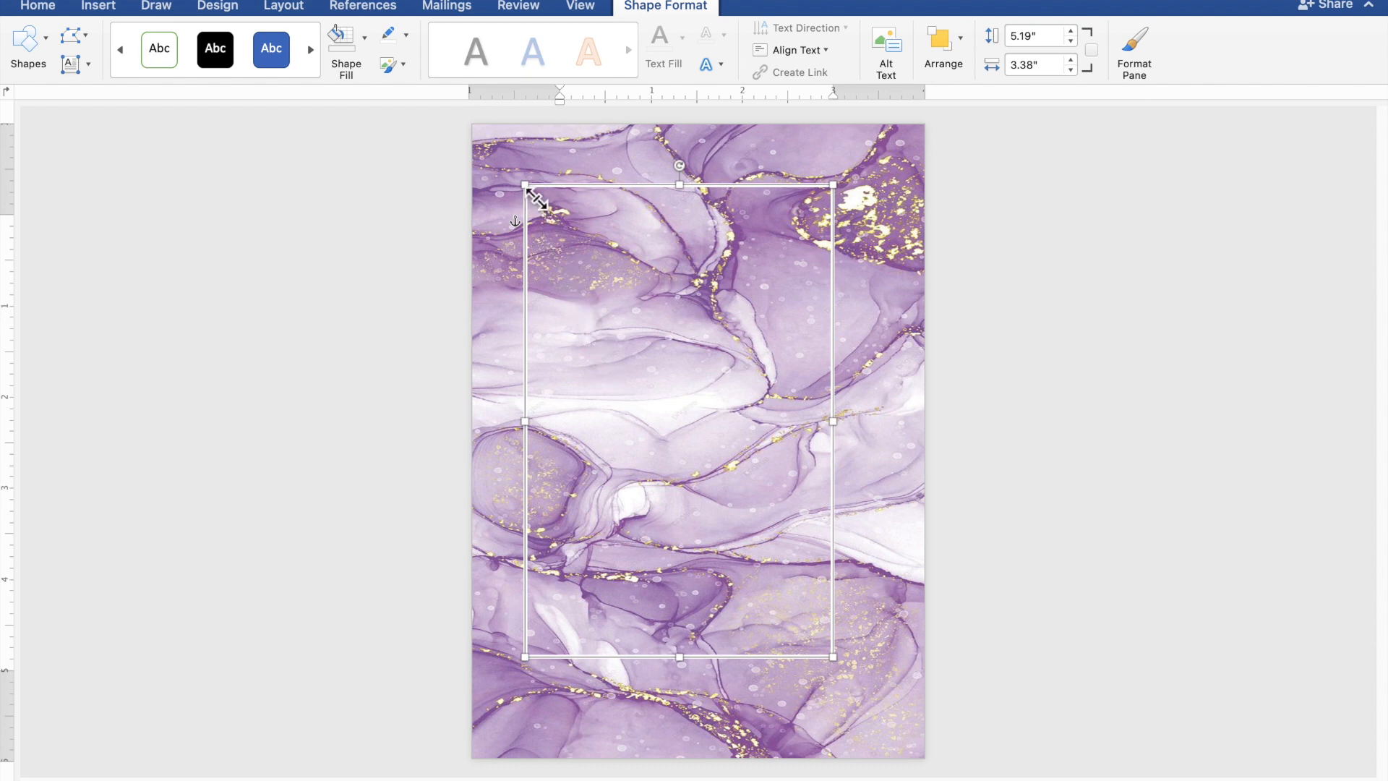
Resize the white frame to 5.49" tall by 3.47" wide using its corner handles.
{"action": "mouse_move", "coordinate": [536, 200]}
{"action": "left_mouse_down"}
{"action": "mouse_move", "coordinate": [550, 206]}
{"action": "mouse_move", "coordinate": [540, 199]}
{"action": "left_mouse_up"}
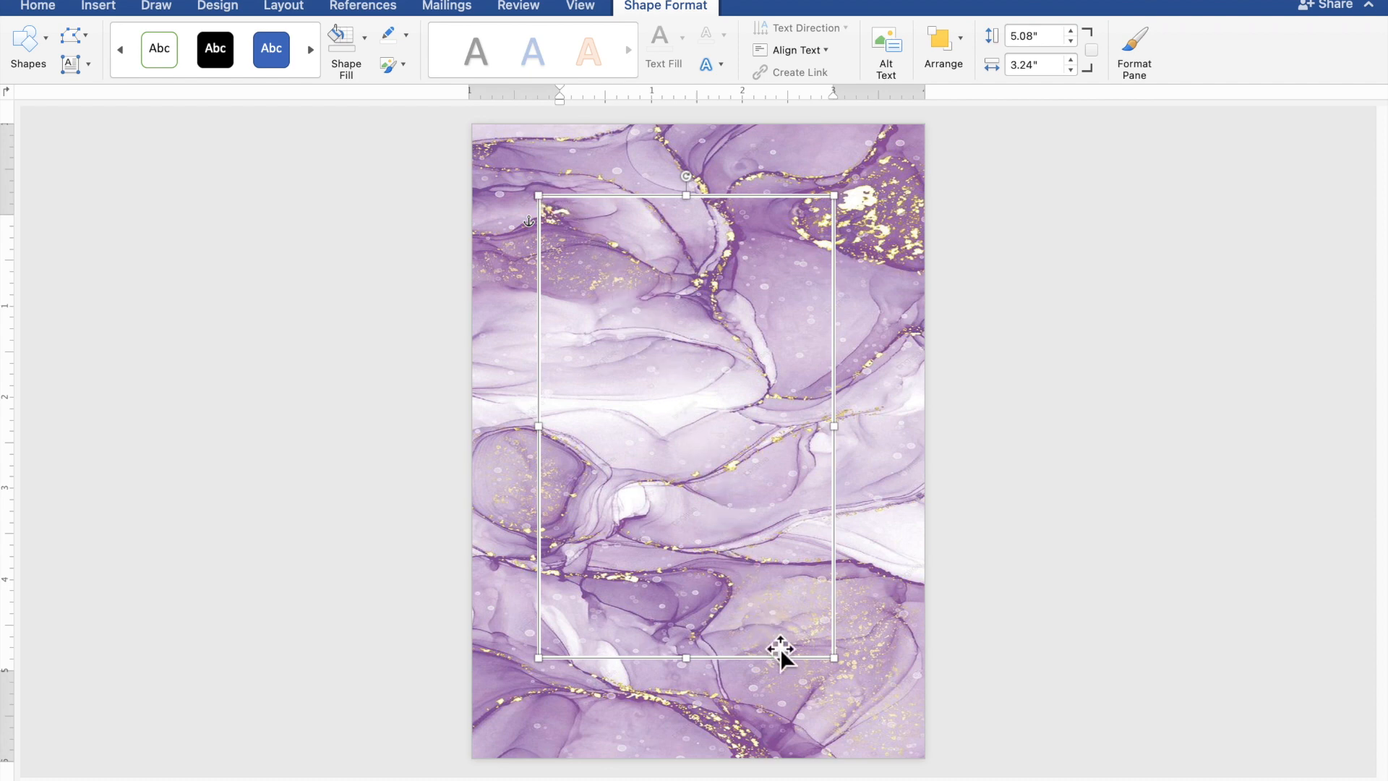
{"action": "left_click_drag", "start_coordinate": [844, 673], "coordinate": [863, 704]}
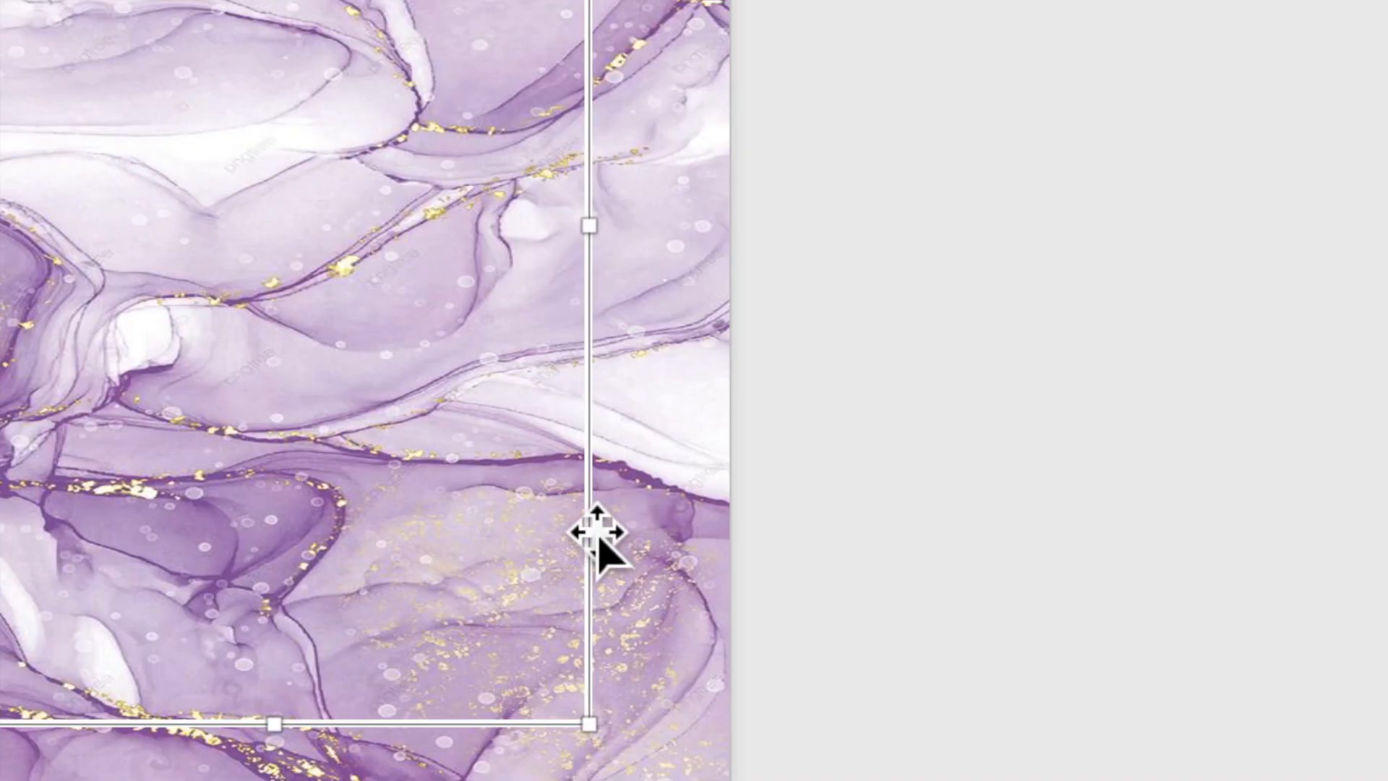
Copy and paste the white frame, then fill the duplicate with solid white.
{"action": "right_click", "coordinate": [583, 521]}
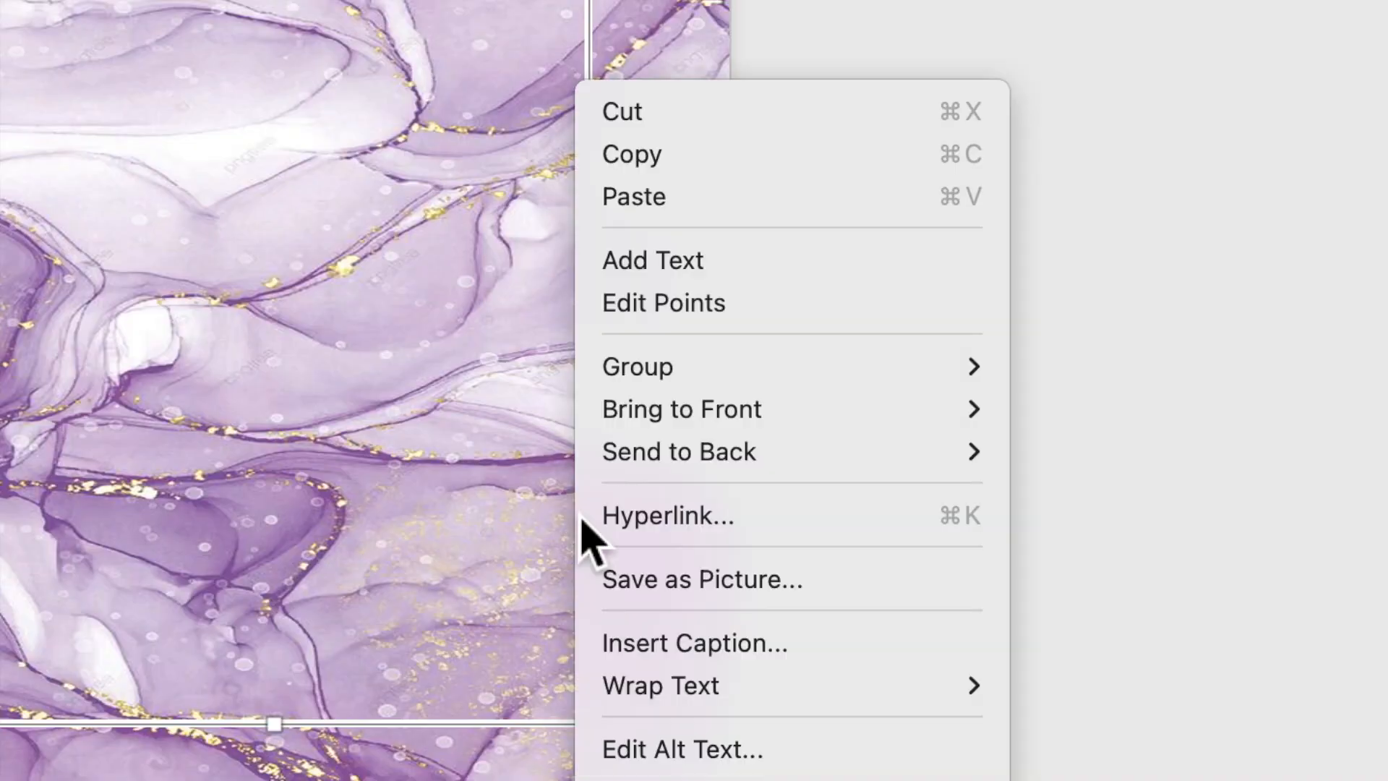
{"action": "left_click", "coordinate": [652, 169]}
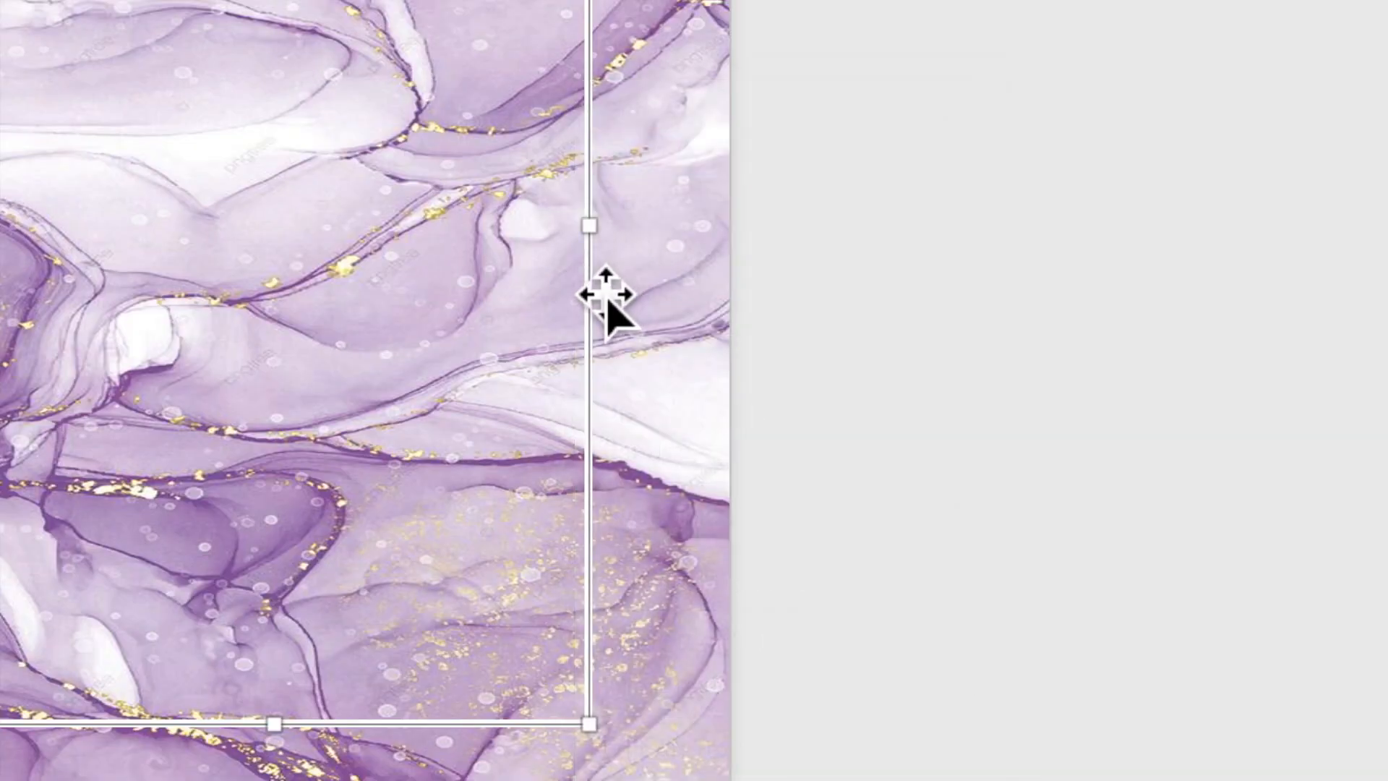
{"action": "right_click", "coordinate": [589, 282]}
{"action": "left_click", "coordinate": [639, 201]}
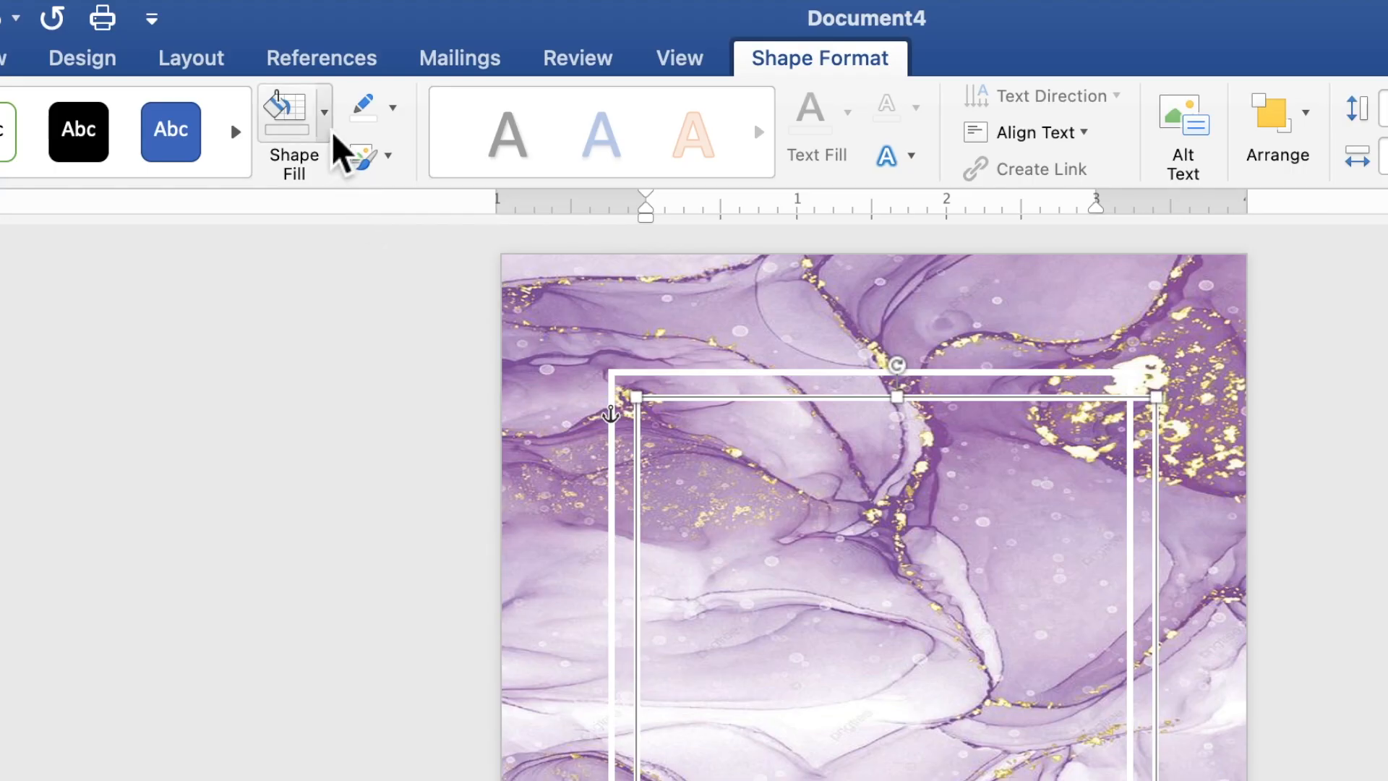
{"action": "left_click", "coordinate": [365, 43]}
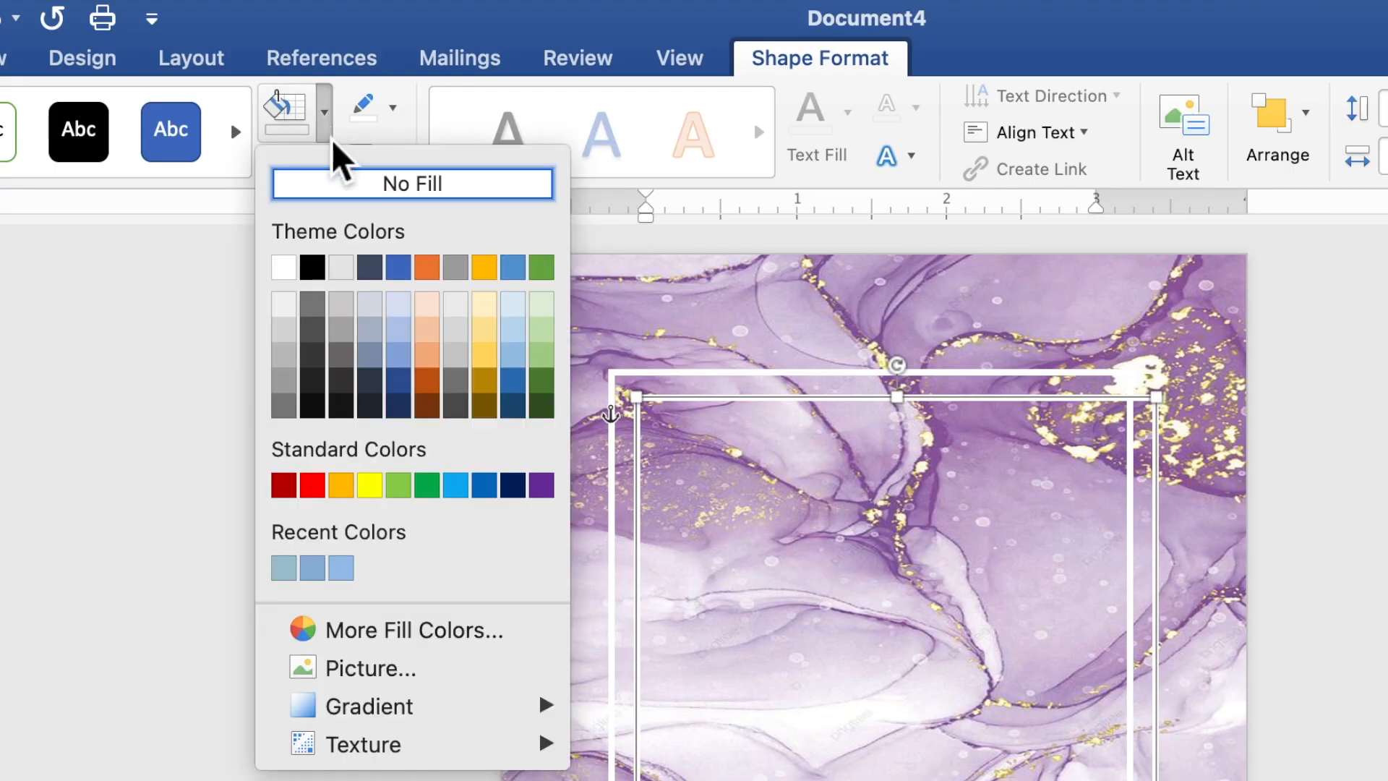
{"action": "left_click", "coordinate": [292, 275]}
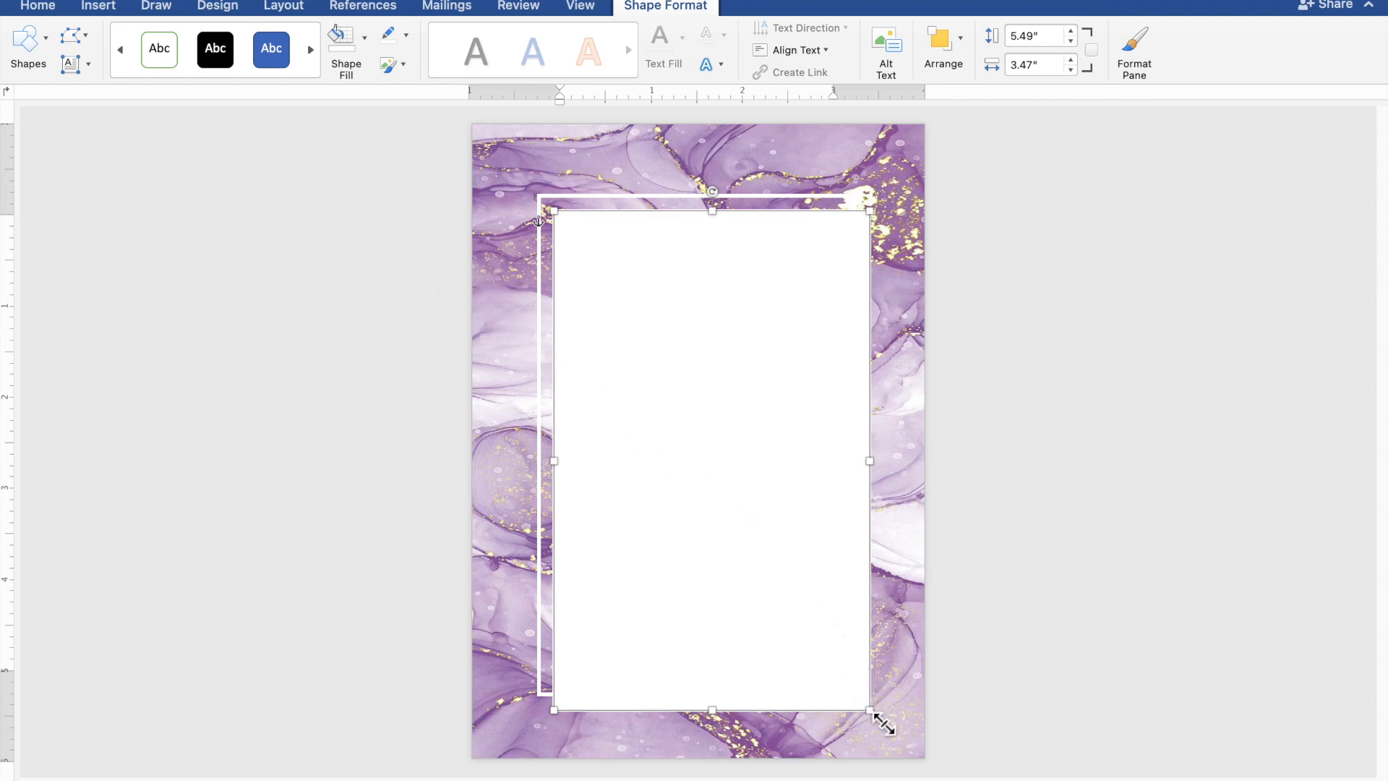
Shrink the solid white panel to 5.19" by 3.15" inside the frame and deselect it.
{"action": "left_click_drag", "start_coordinate": [873, 708], "coordinate": [851, 695]}
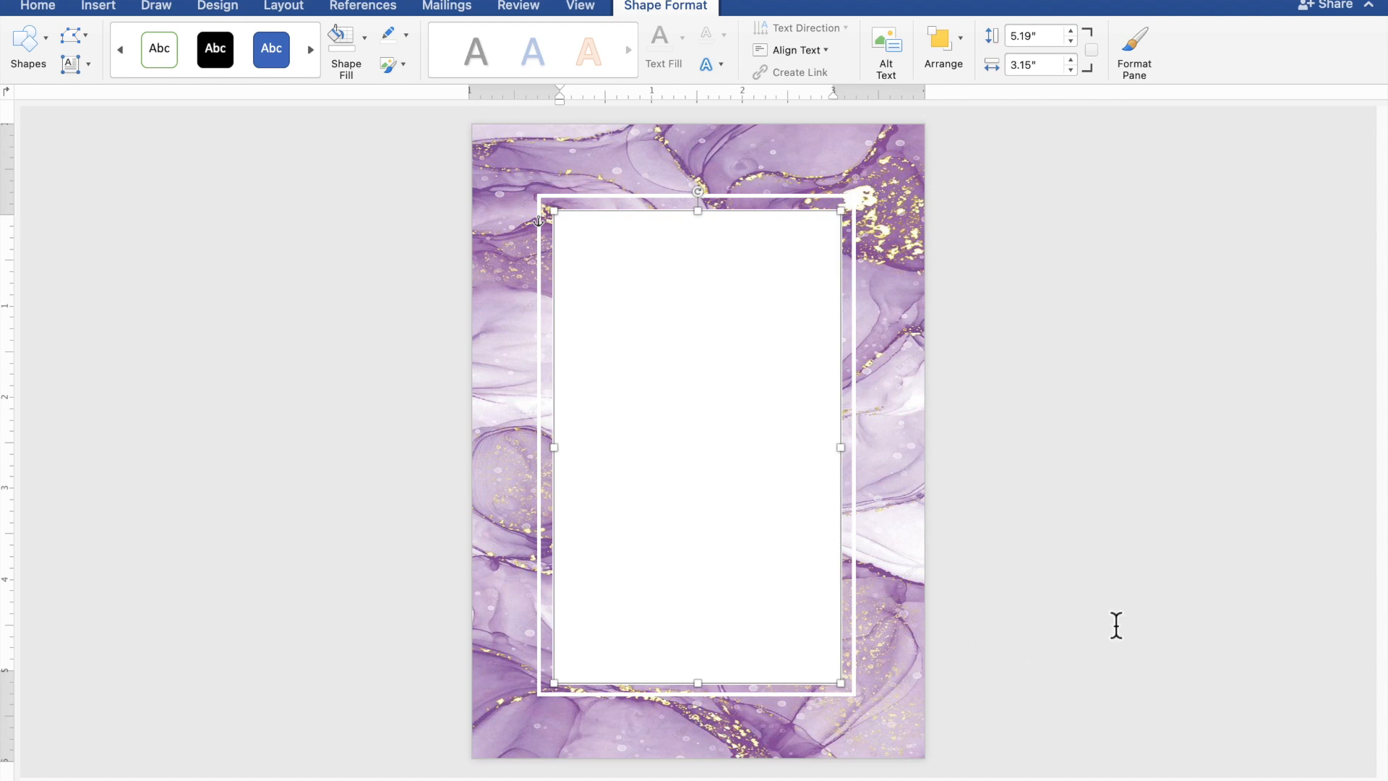
{"action": "key", "text": "Escape"}
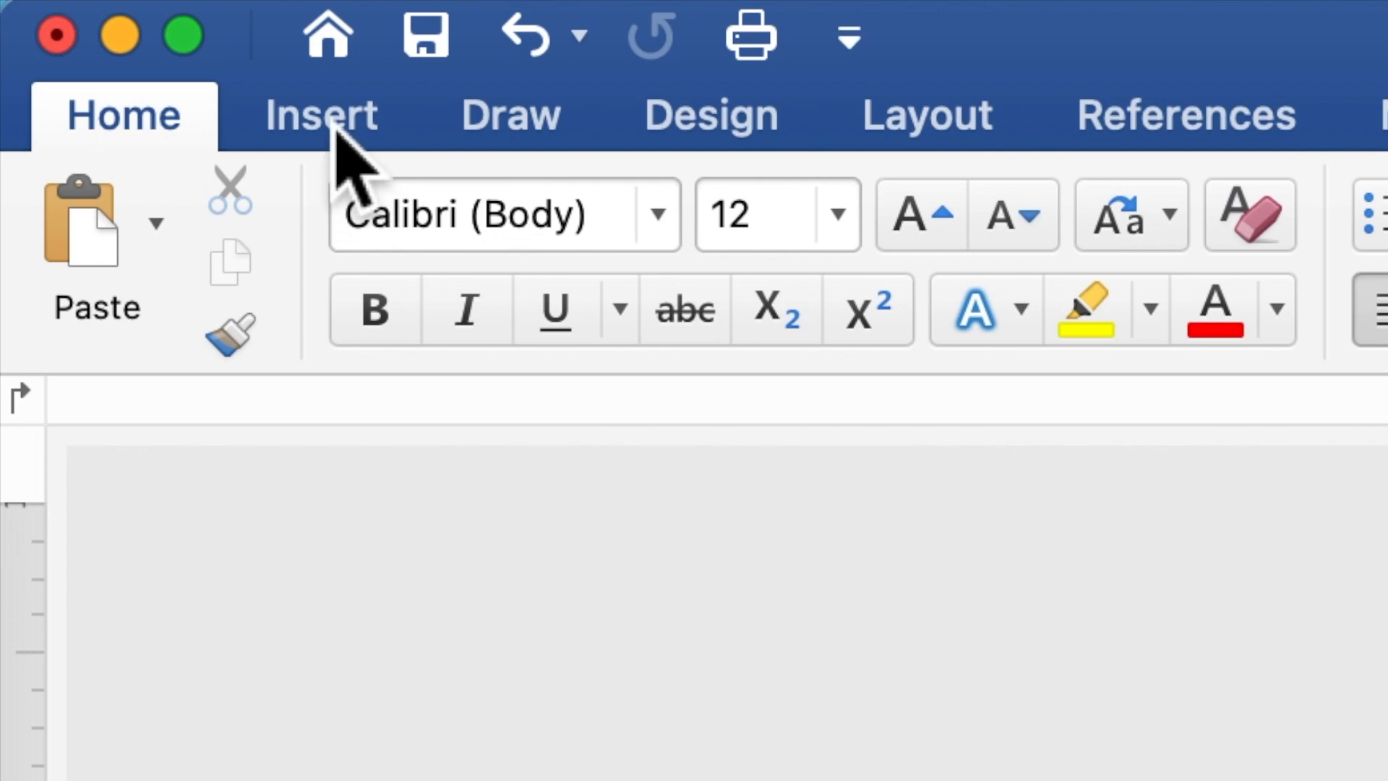
Draw a 4.83" wide by 4.5" tall rectangle over the white frame area.
{"action": "left_click", "coordinate": [336, 123]}
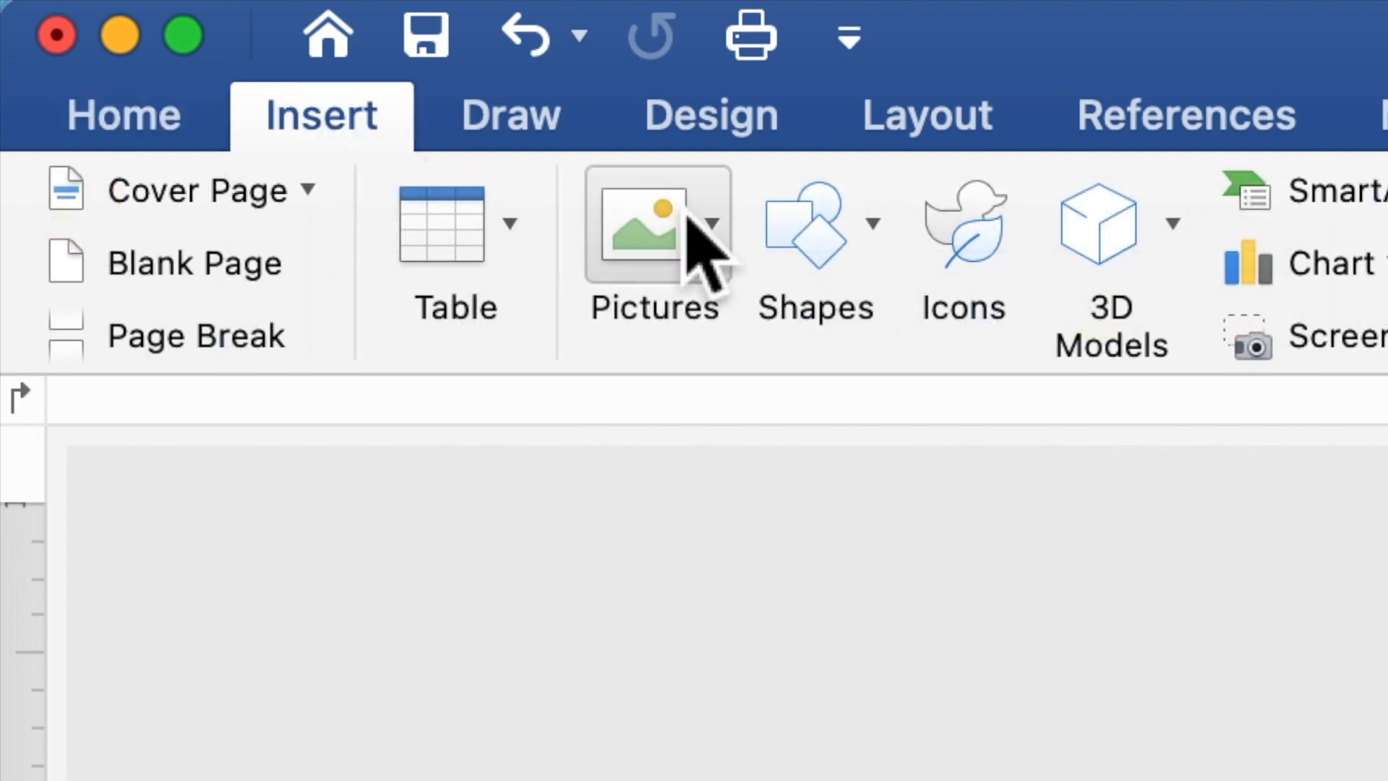
{"action": "left_click", "coordinate": [807, 271]}
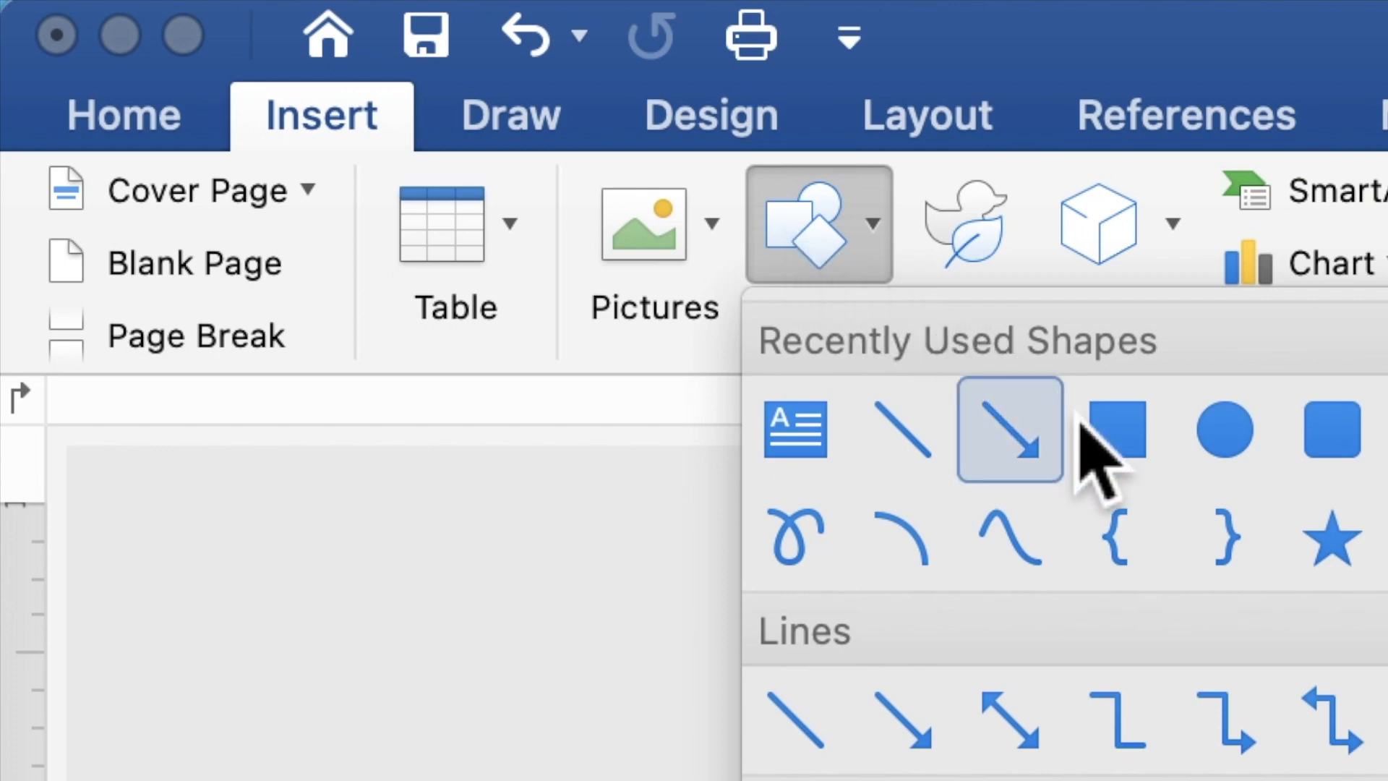
{"action": "left_click", "coordinate": [1115, 437]}
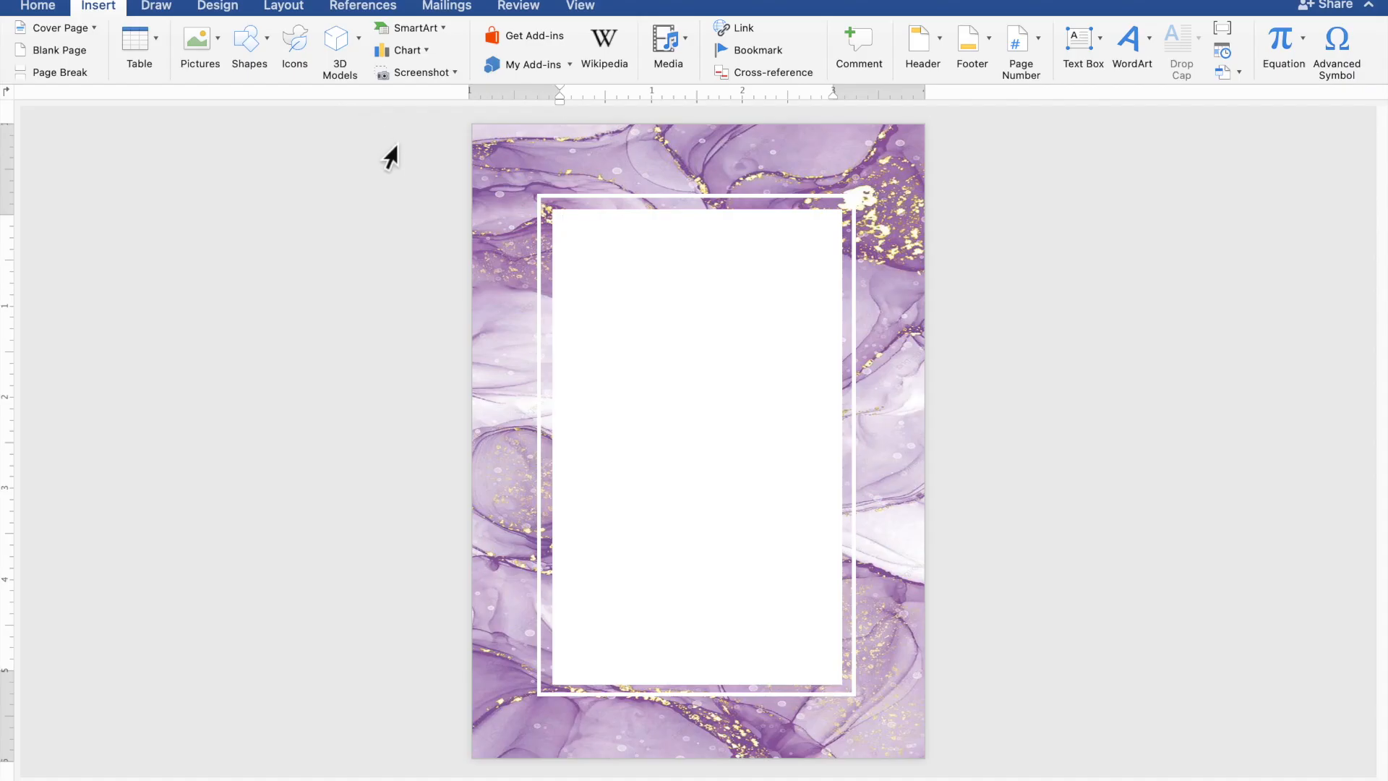
{"action": "left_click_drag", "start_coordinate": [475, 232], "coordinate": [927, 652]}
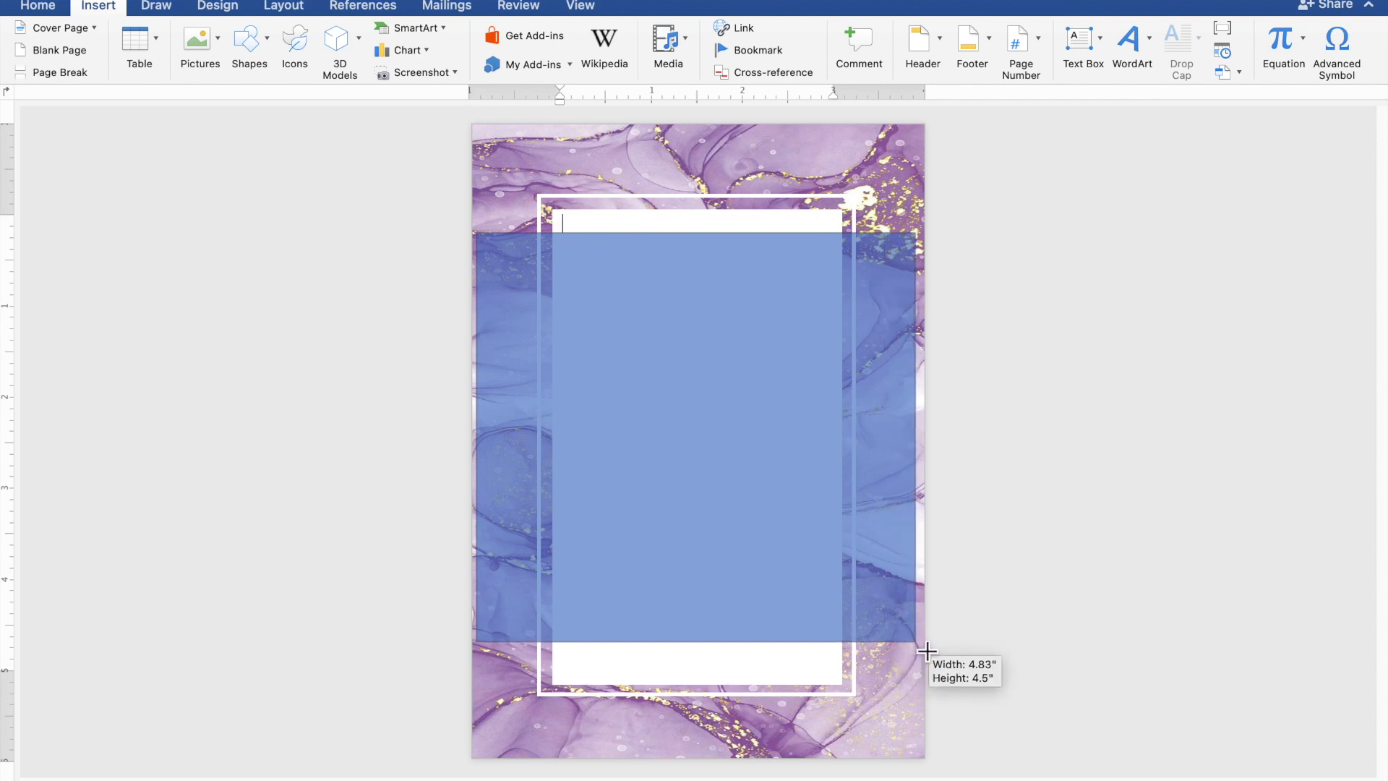
{"action": "left_click_drag", "start_coordinate": [927, 652], "coordinate": [926, 652]}
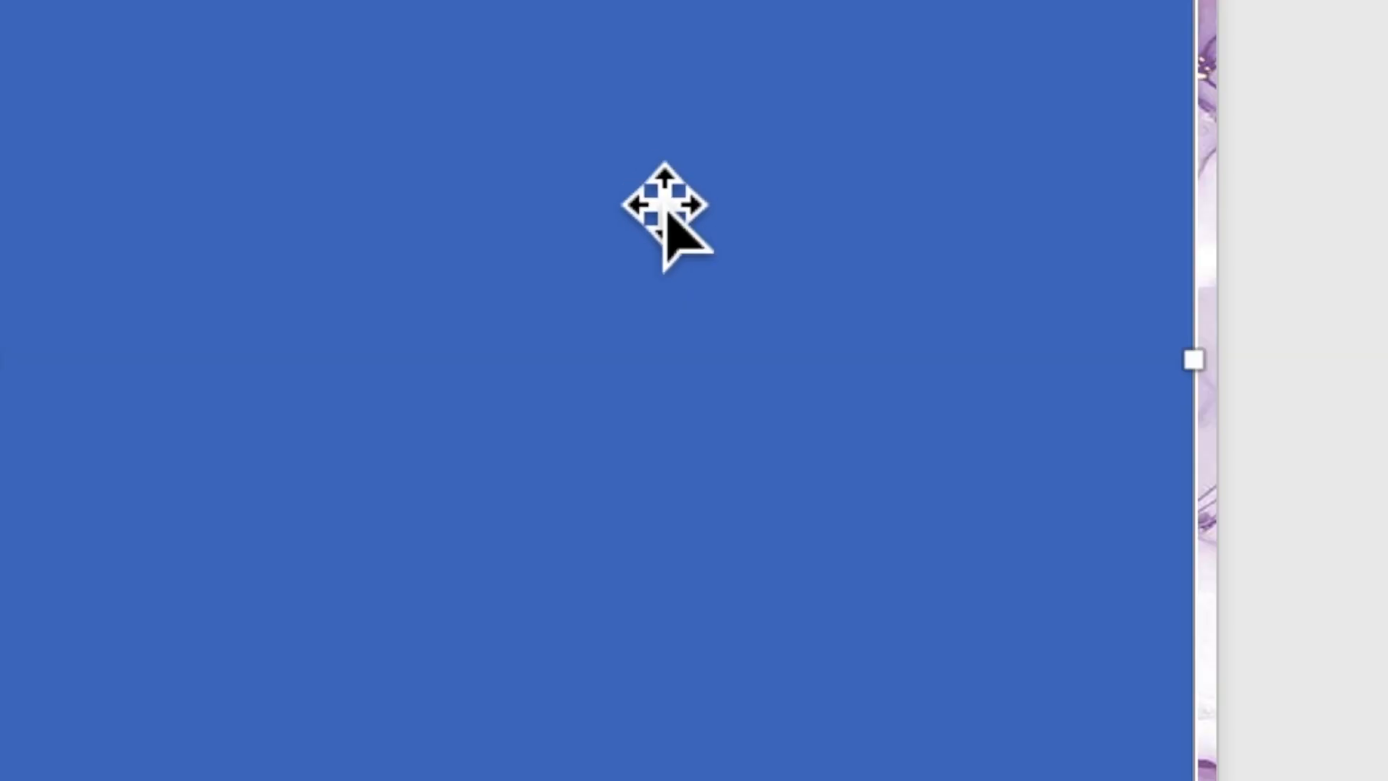
Add text to the rectangle, starting with the line 'TOGETHER WITH THEIR FAMILIES'.
{"action": "right_click", "coordinate": [726, 380]}
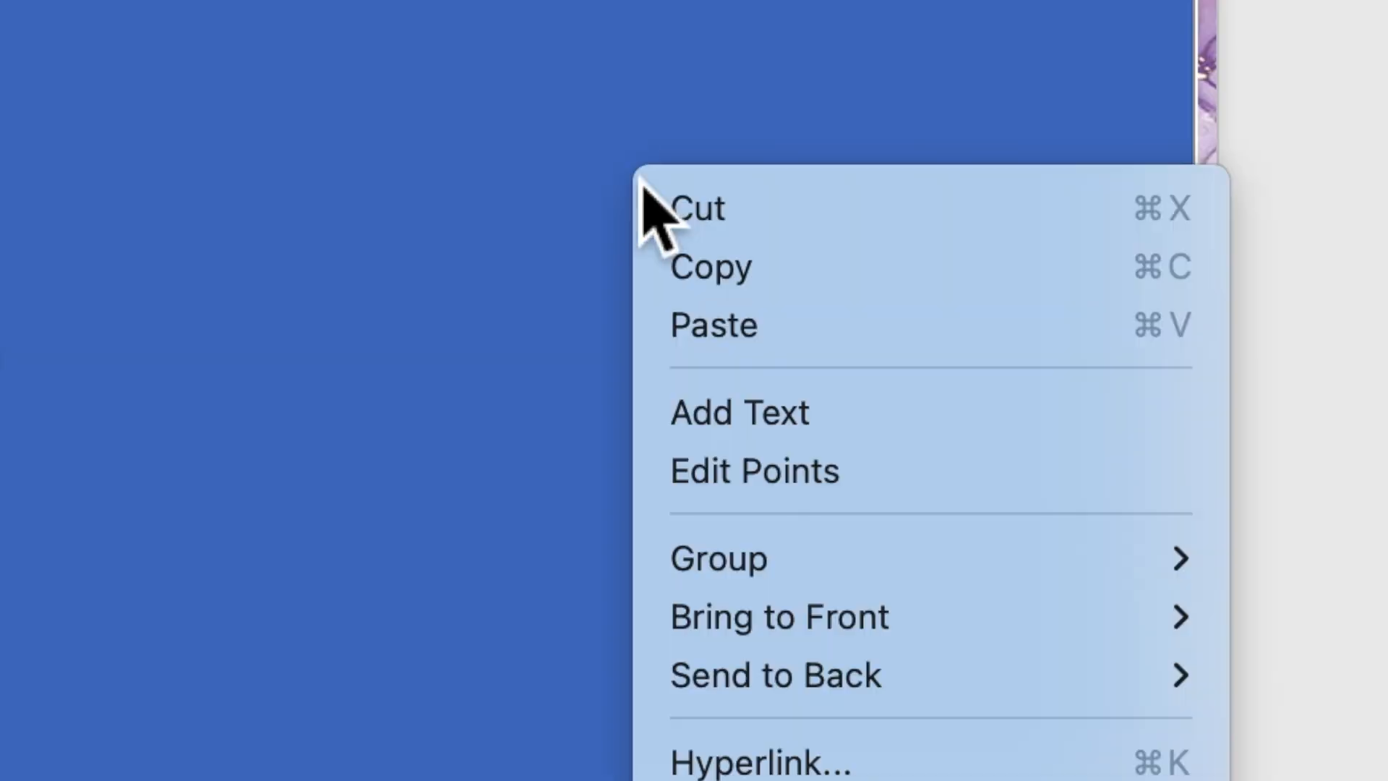
{"action": "left_click", "coordinate": [732, 412]}
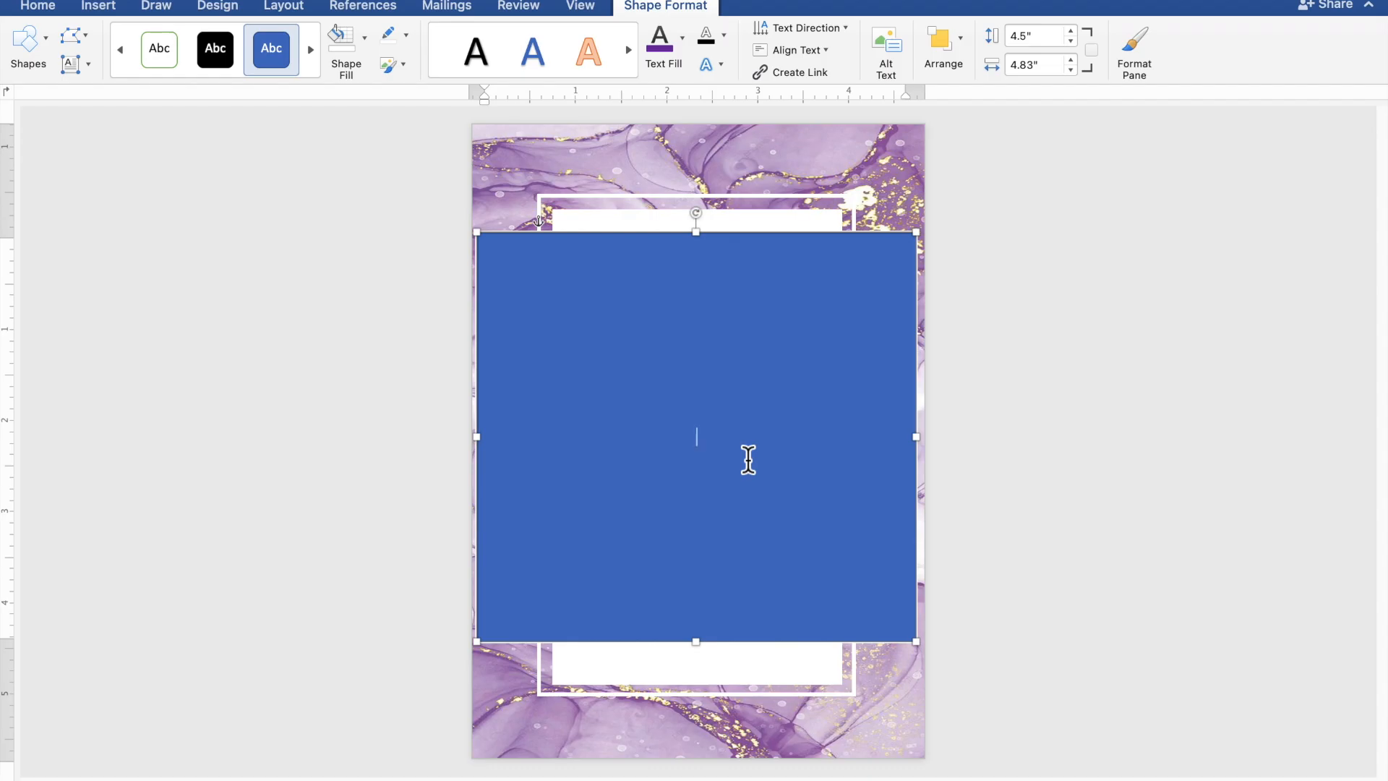
{"action": "scroll", "coordinate": [748, 460], "scroll_direction": "up", "scroll_amount": 6}
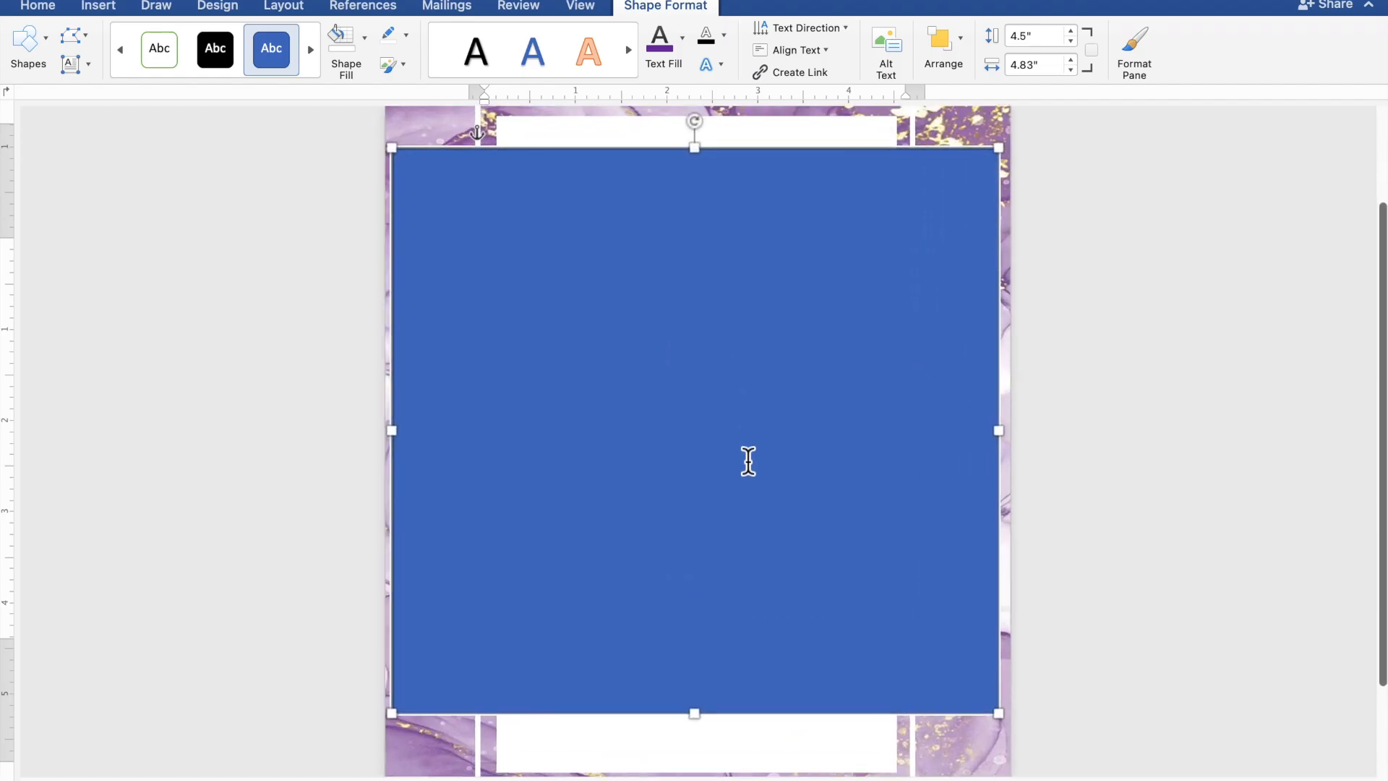
{"action": "scroll", "coordinate": [748, 461], "scroll_direction": "up", "scroll_amount": 3}
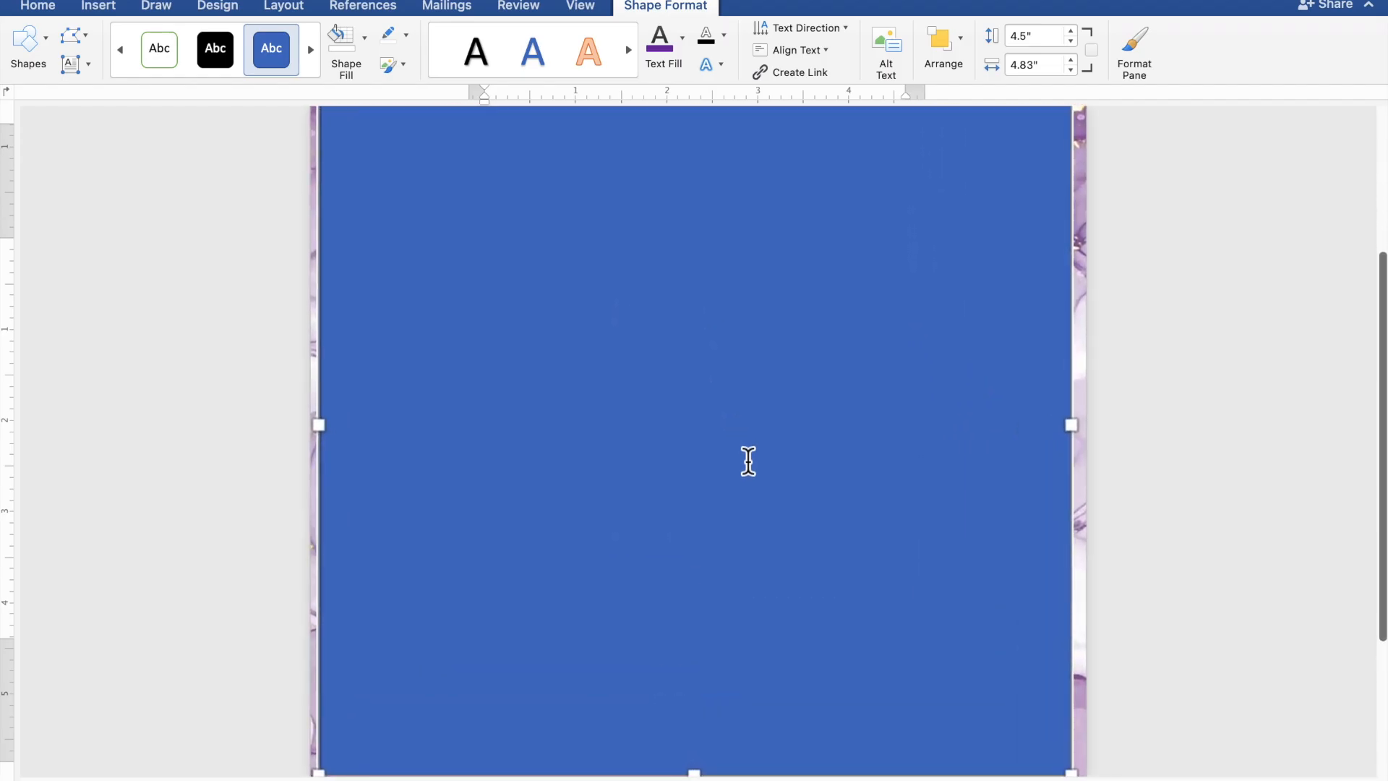
{"action": "scroll", "coordinate": [749, 460], "scroll_direction": "up", "scroll_amount": 1}
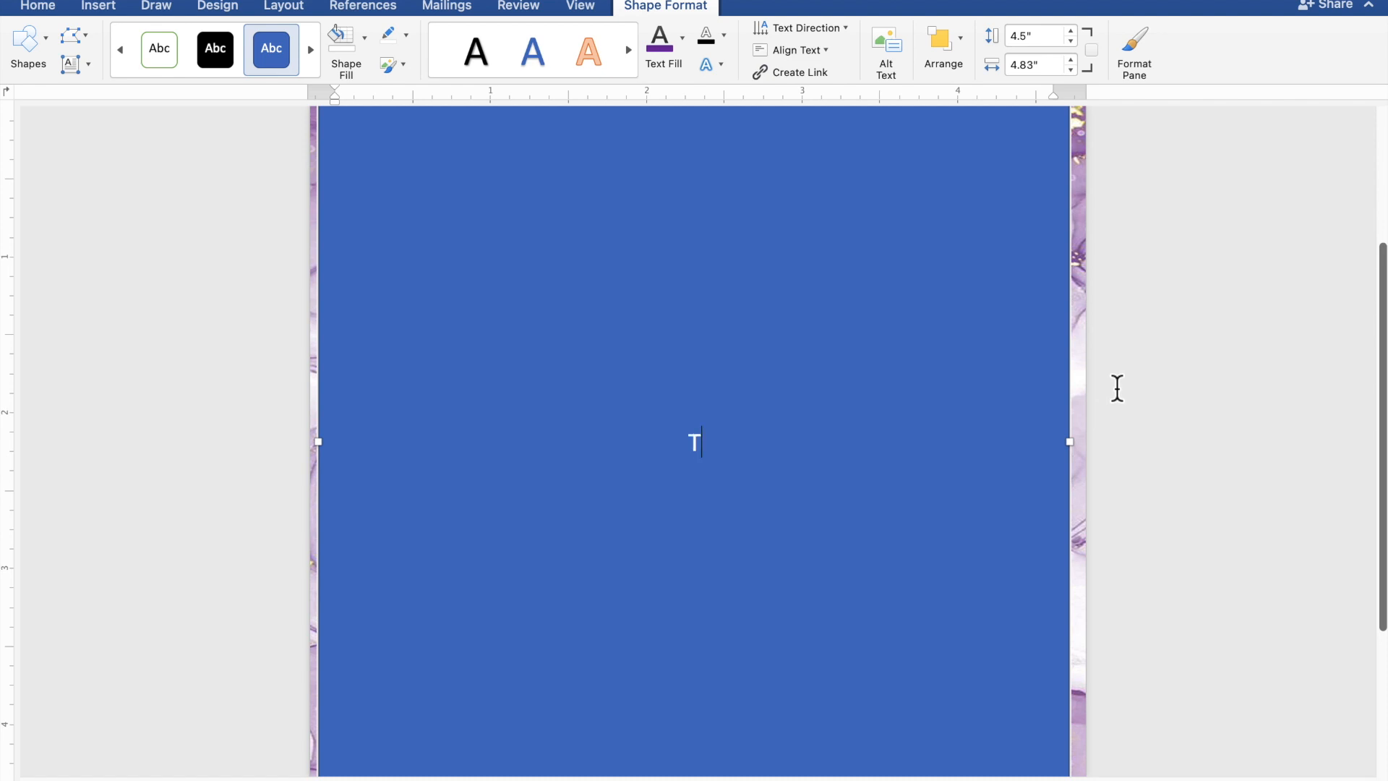
{"action": "type", "text": "THER WI"}
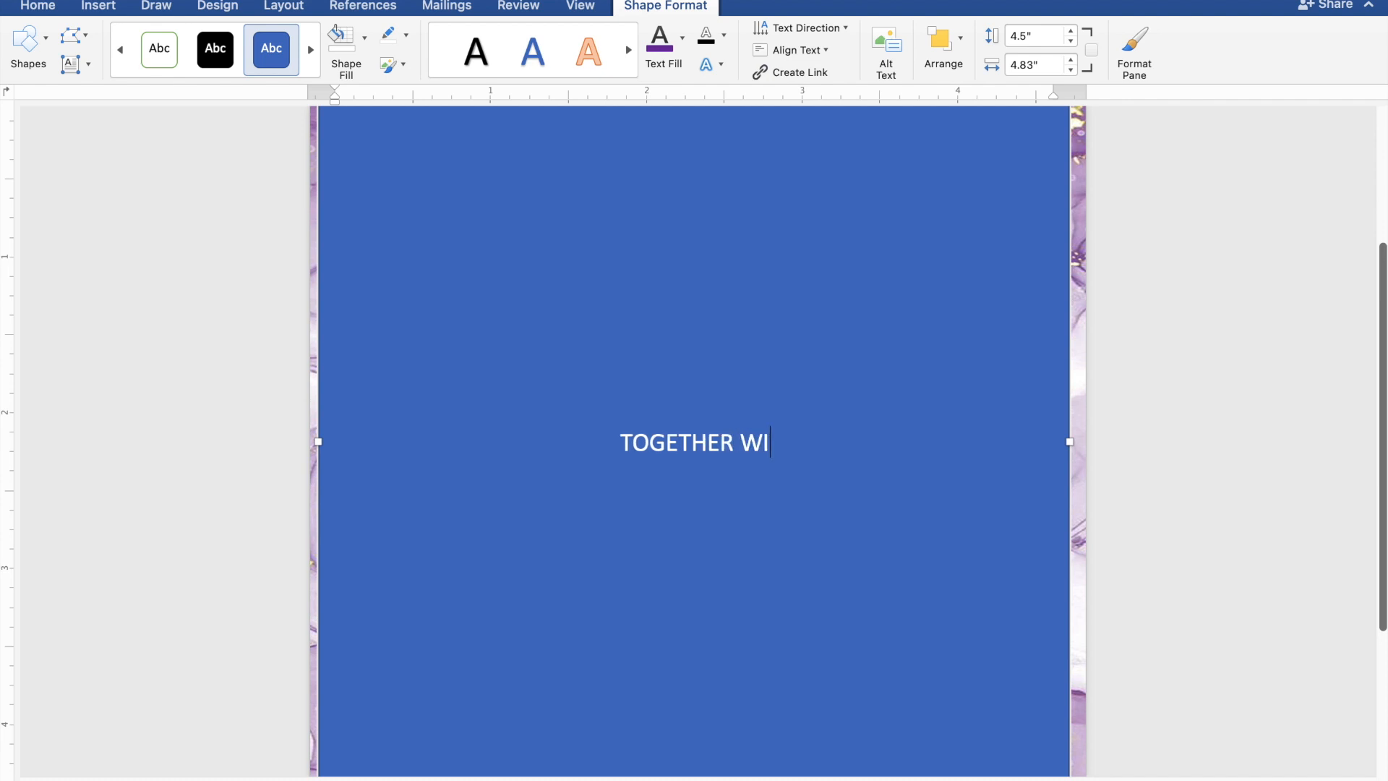
{"action": "type", "text": "TH THE"}
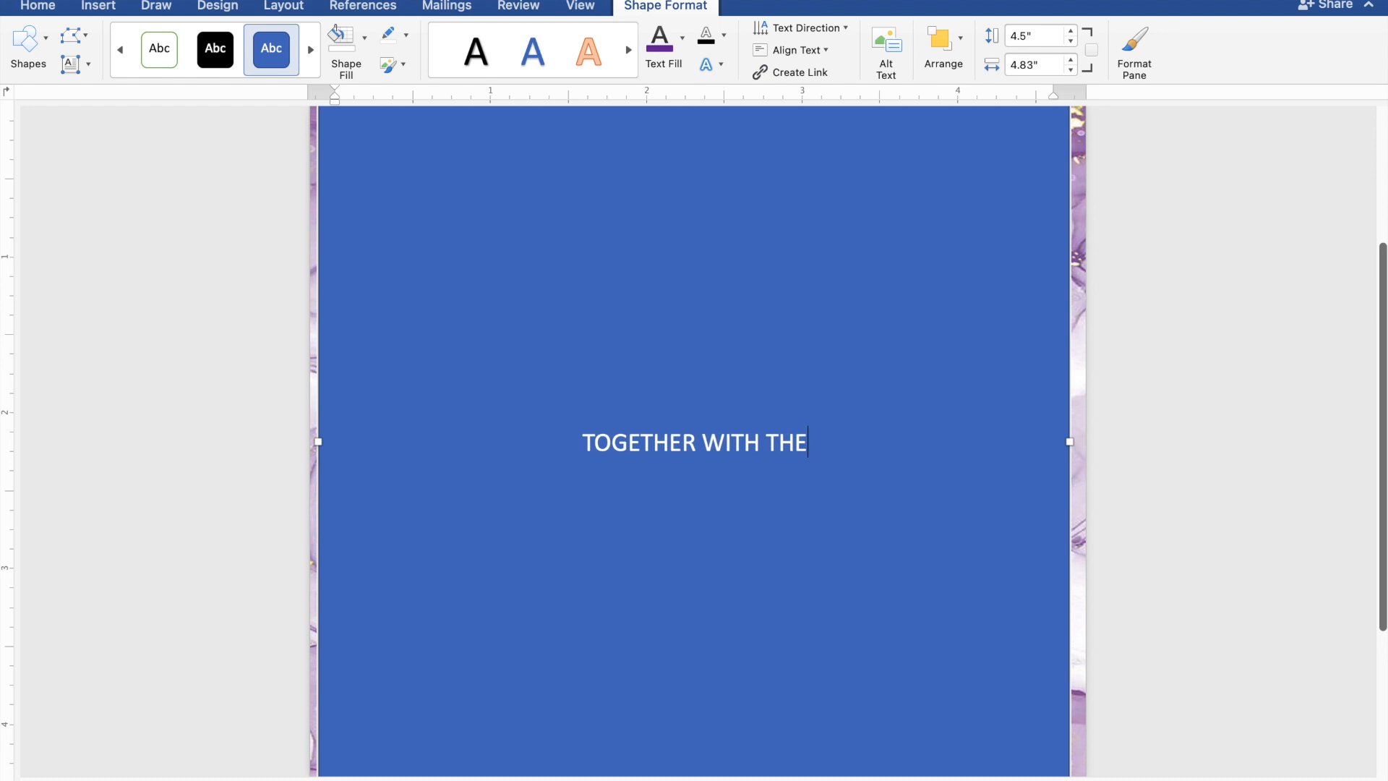
{"action": "type", "text": "IR F"}
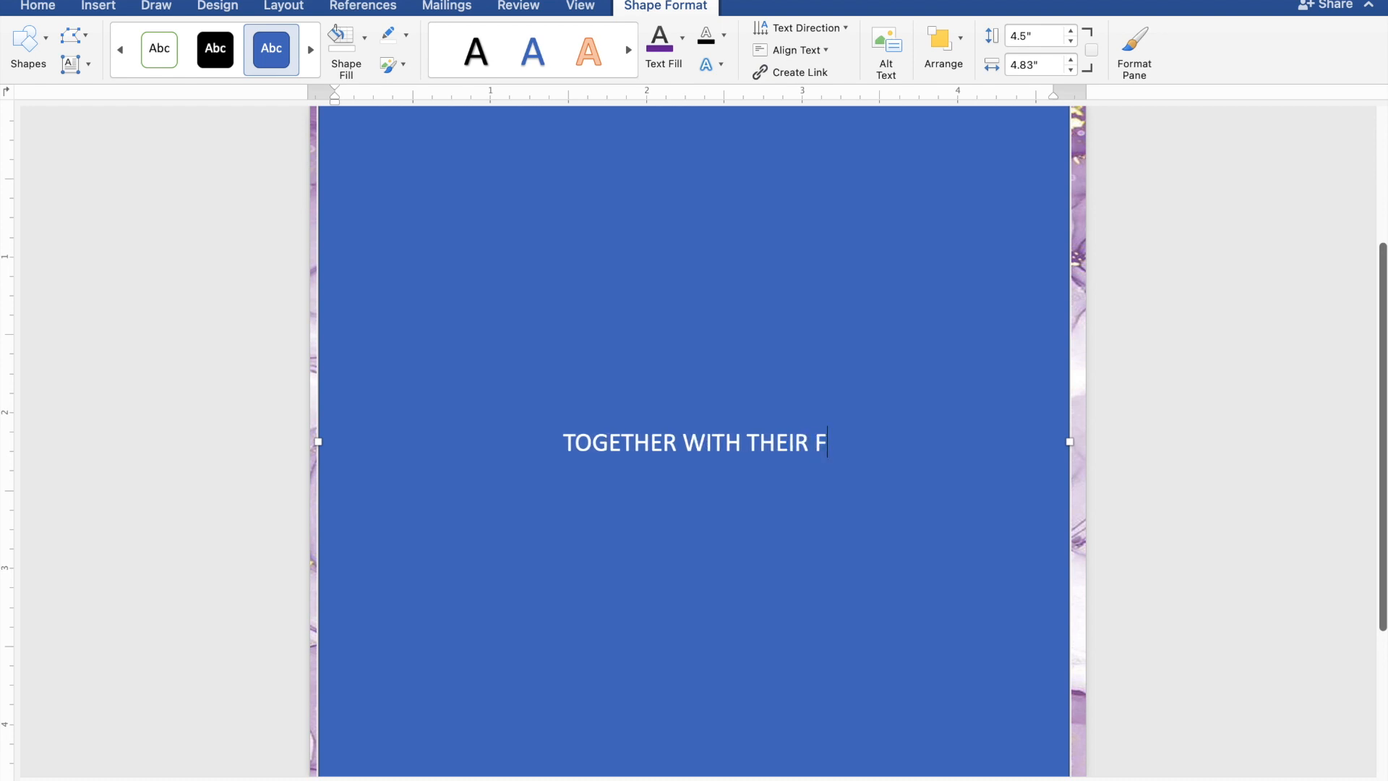
{"action": "type", "text": "AMIL"}
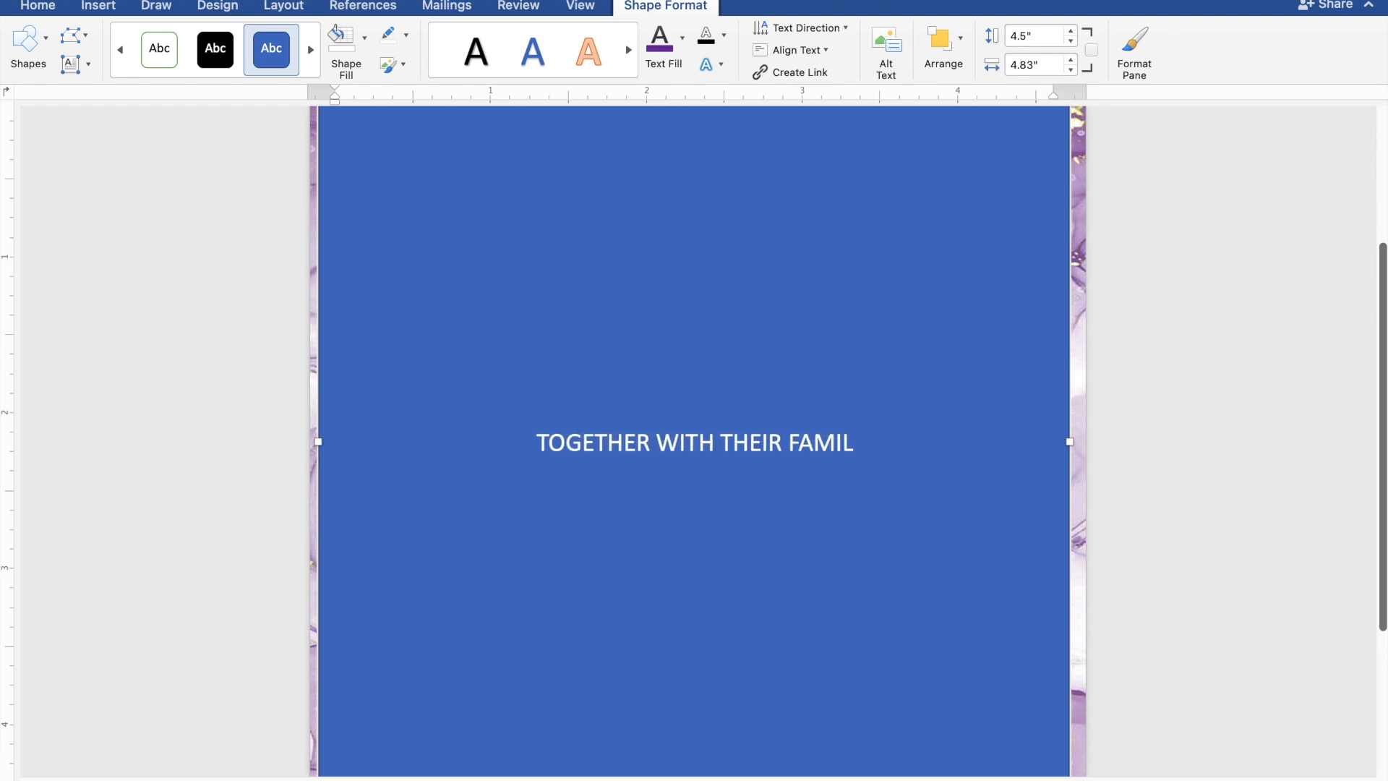
{"action": "type", "text": "IES"}
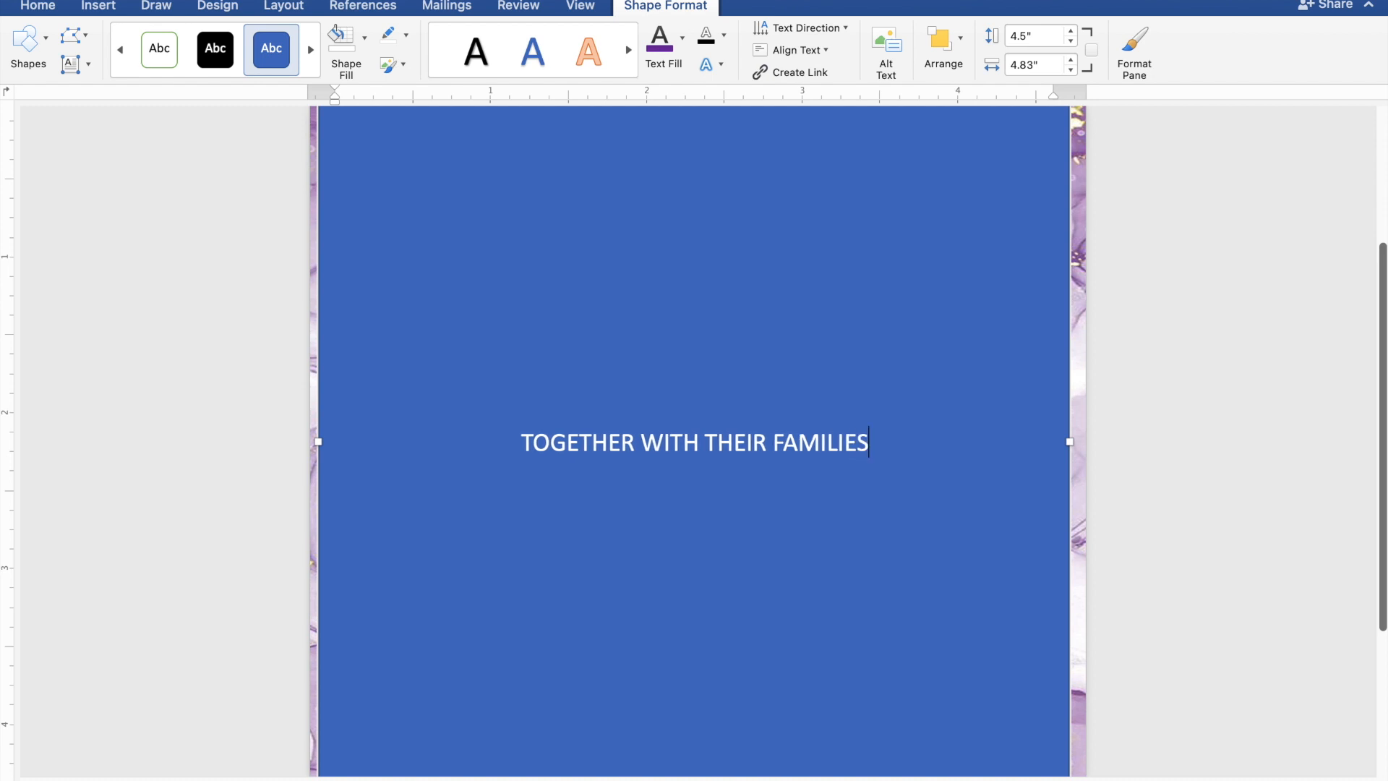
{"action": "key", "text": "Return"}
{"action": "key", "text": "Return"}
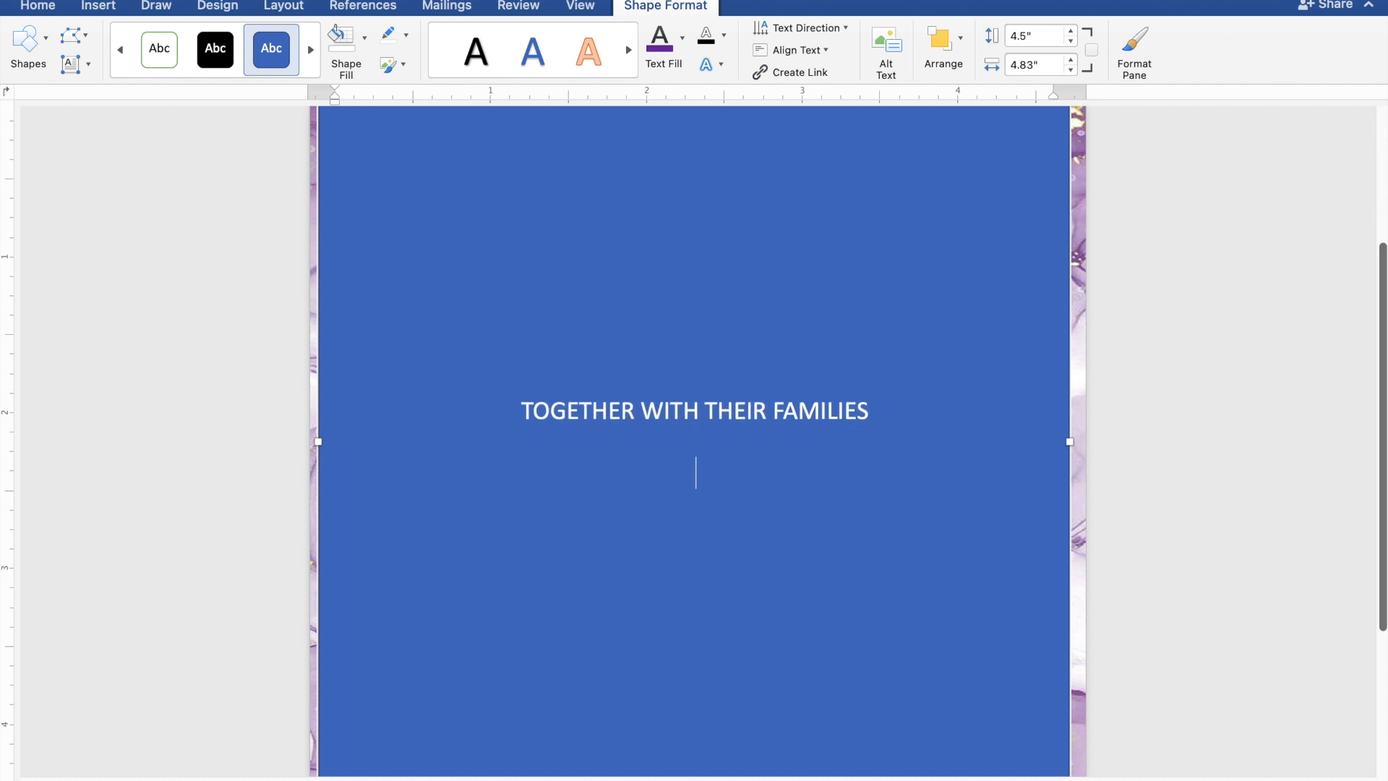
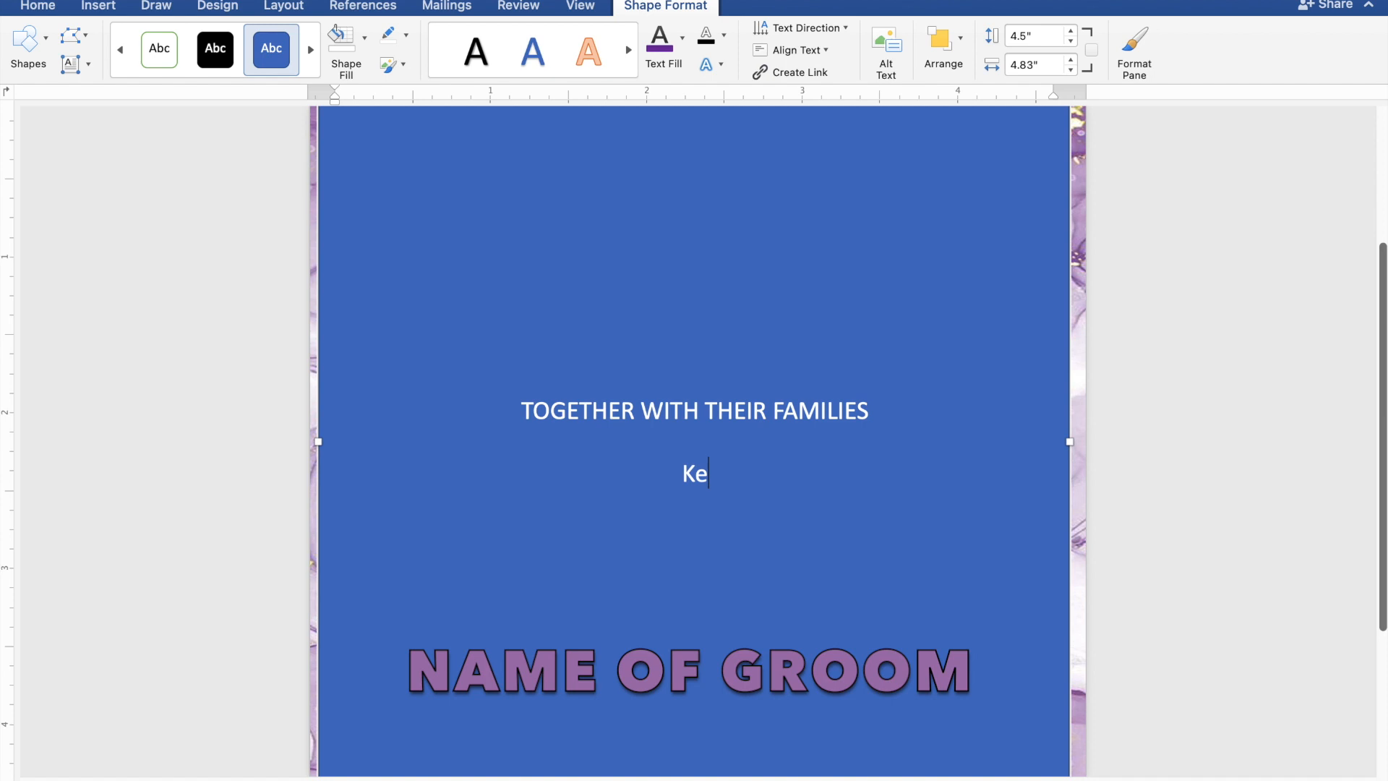
Type the groom's and bride's names on separate lines joined by 'AND'.
{"action": "key", "text": "Return"}
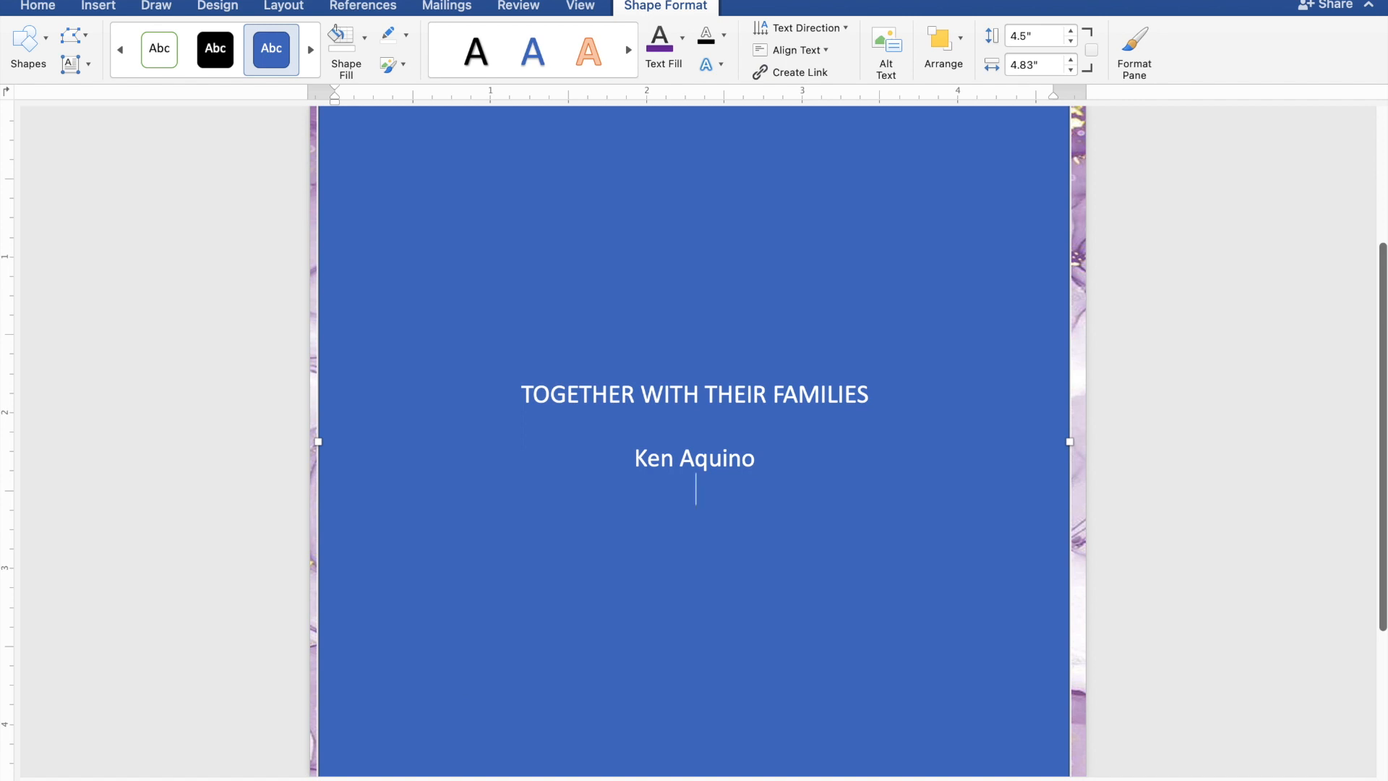
{"action": "type", "text": "AND"}
{"action": "key", "text": "Return"}
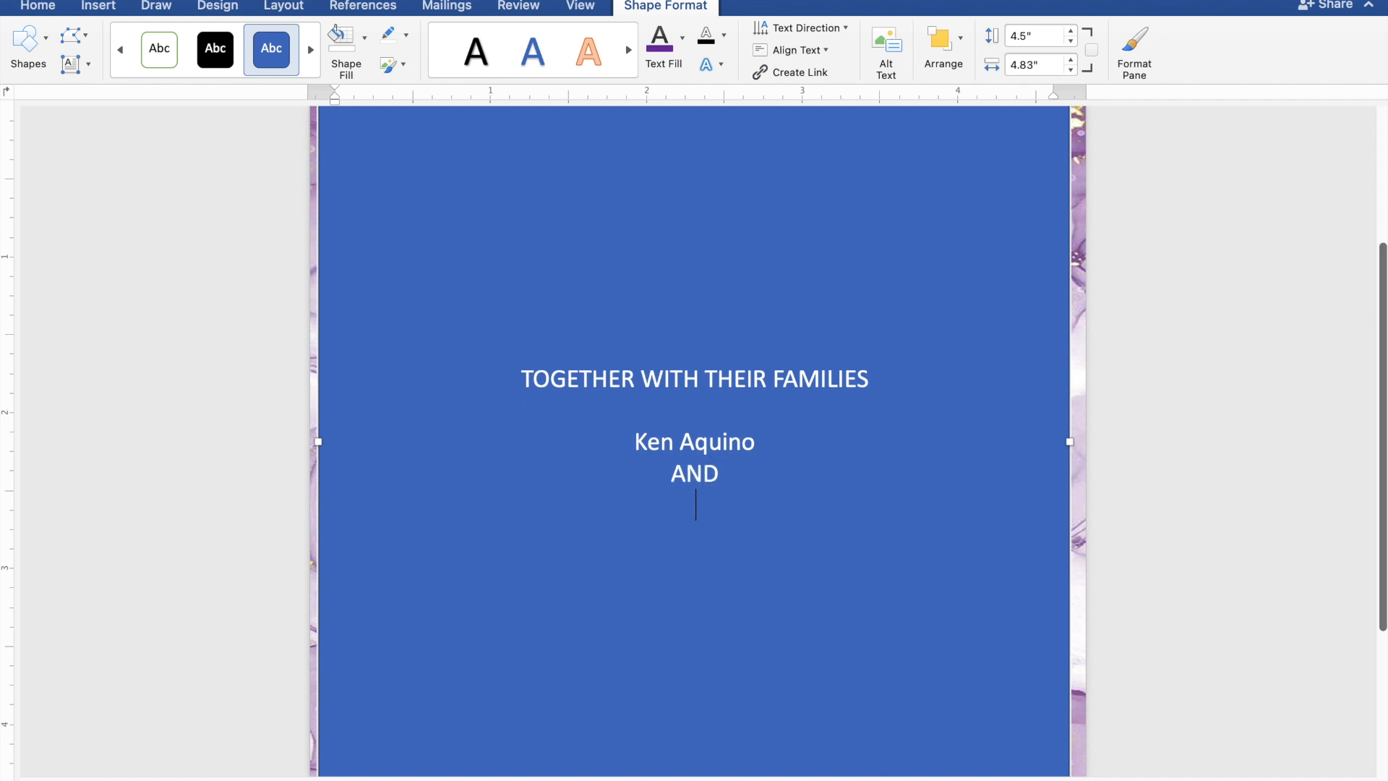
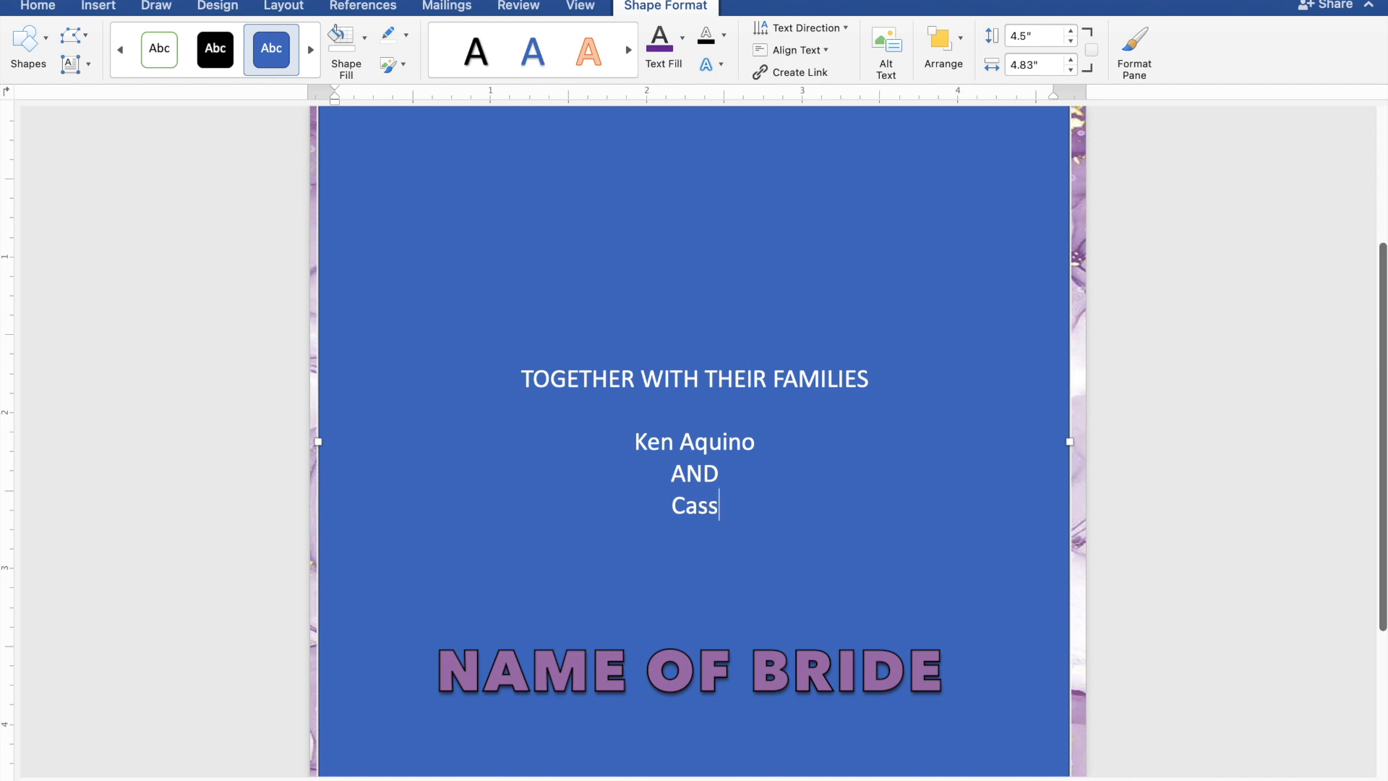
{"action": "key", "text": "Return"}
{"action": "key", "text": "Return"}
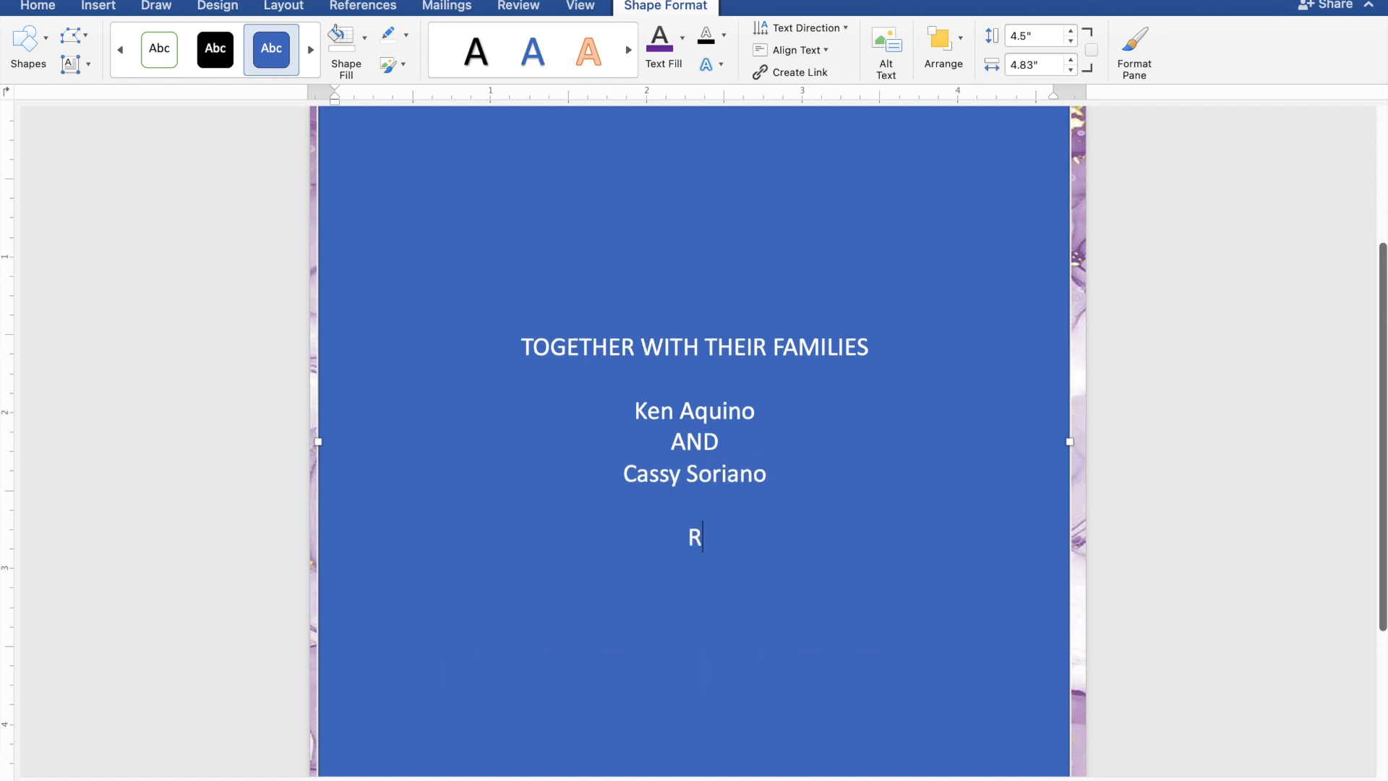
Add the lines requesting 'THE PLEASURE OF YOUR PRESENCE' and 'AS THEY JOYFULLY UNITE IN MARRIAGE'.
{"action": "type", "text": "REQUEST"}
{"action": "type", "text": "THE"}
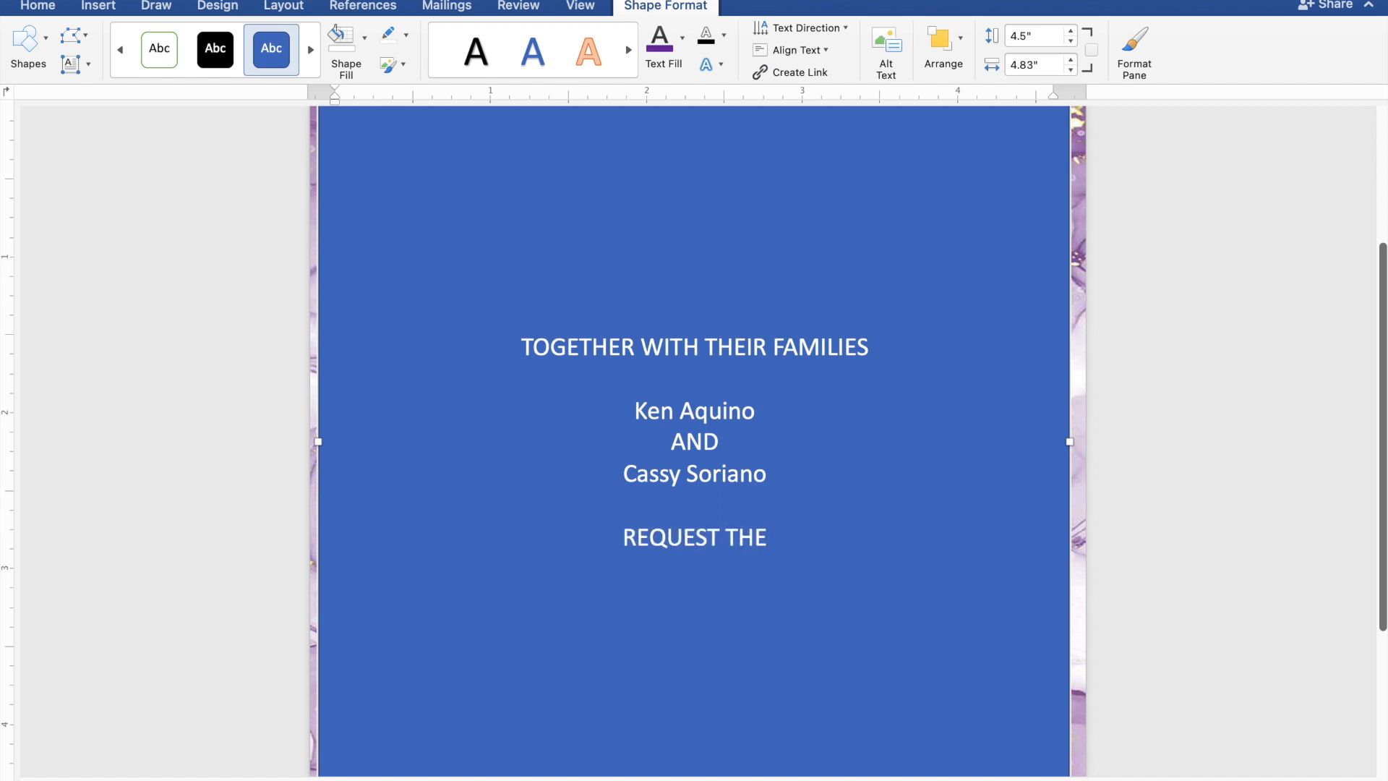
{"action": "type", "text": " PLE"}
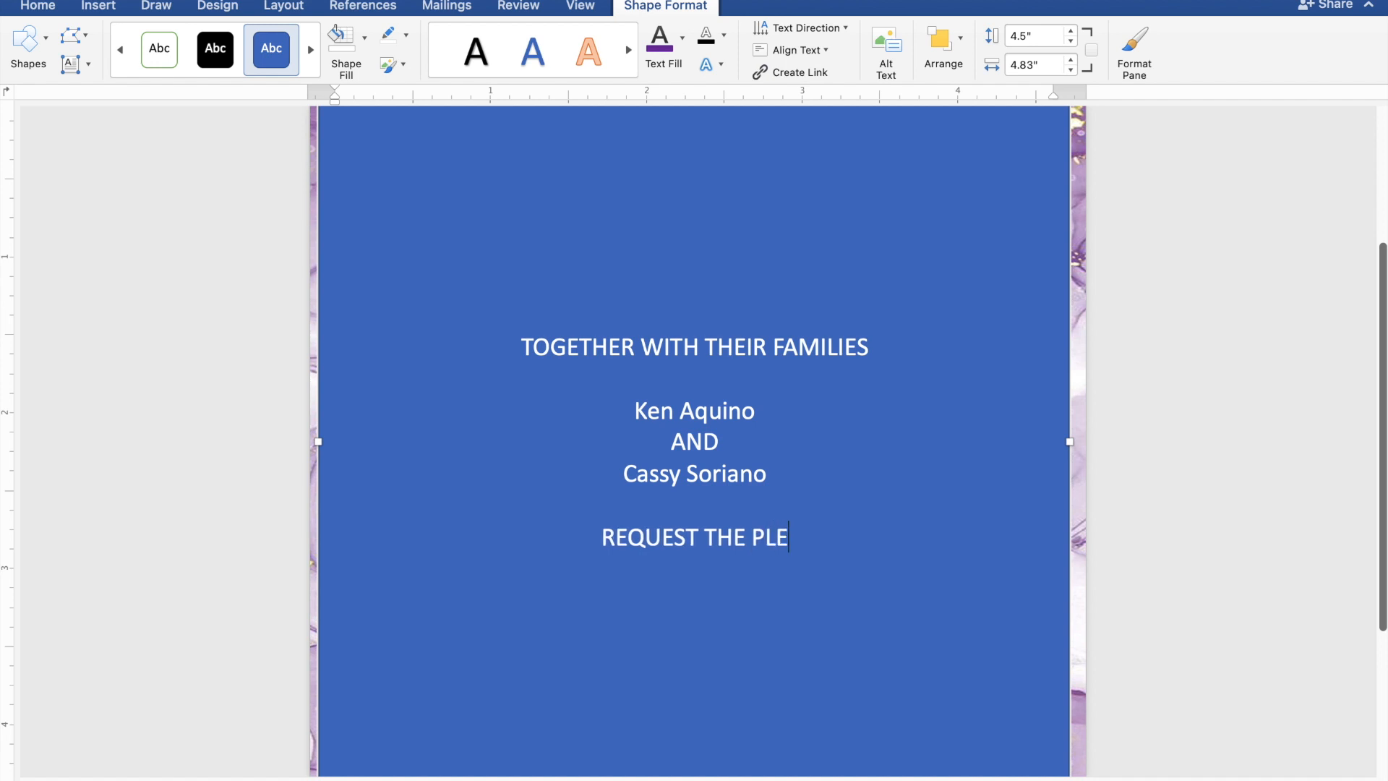
{"action": "type", "text": "ASUR"}
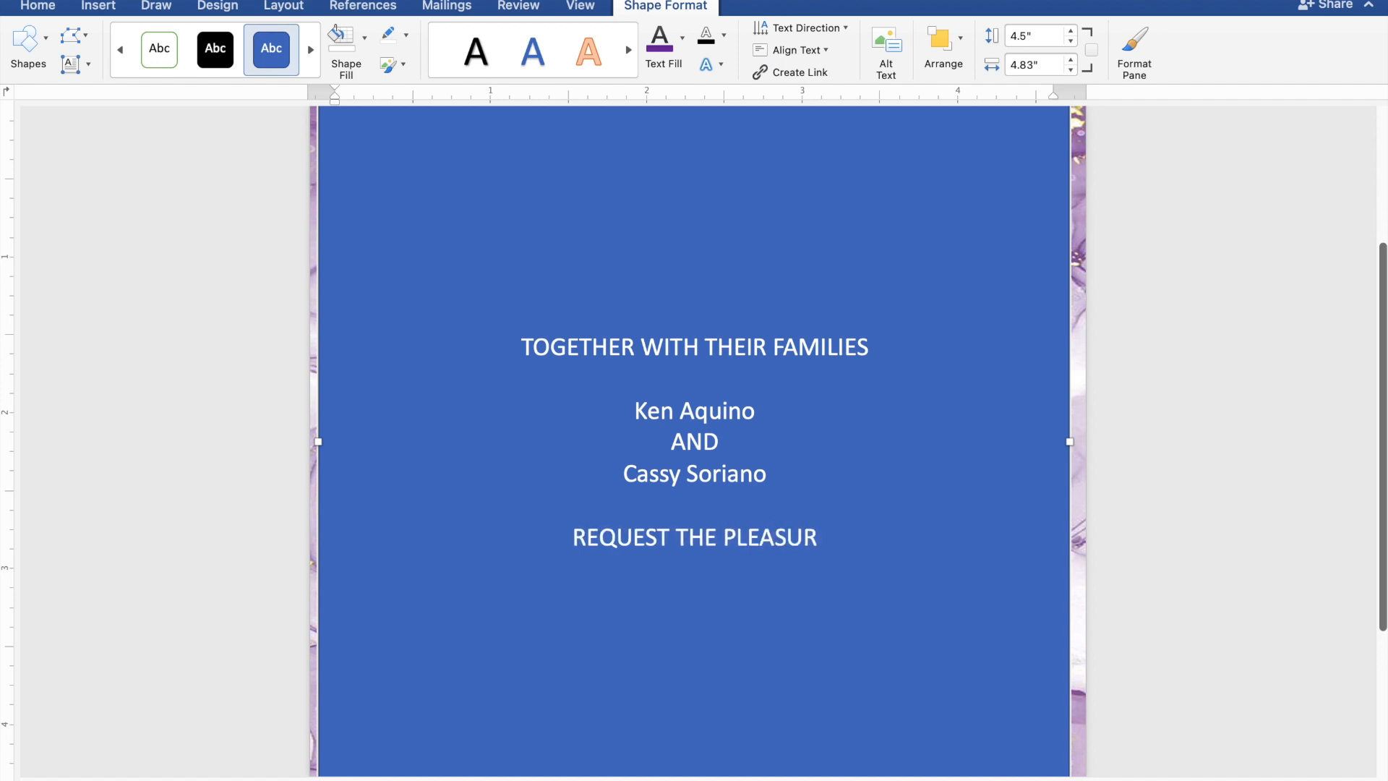
{"action": "type", "text": "E O"}
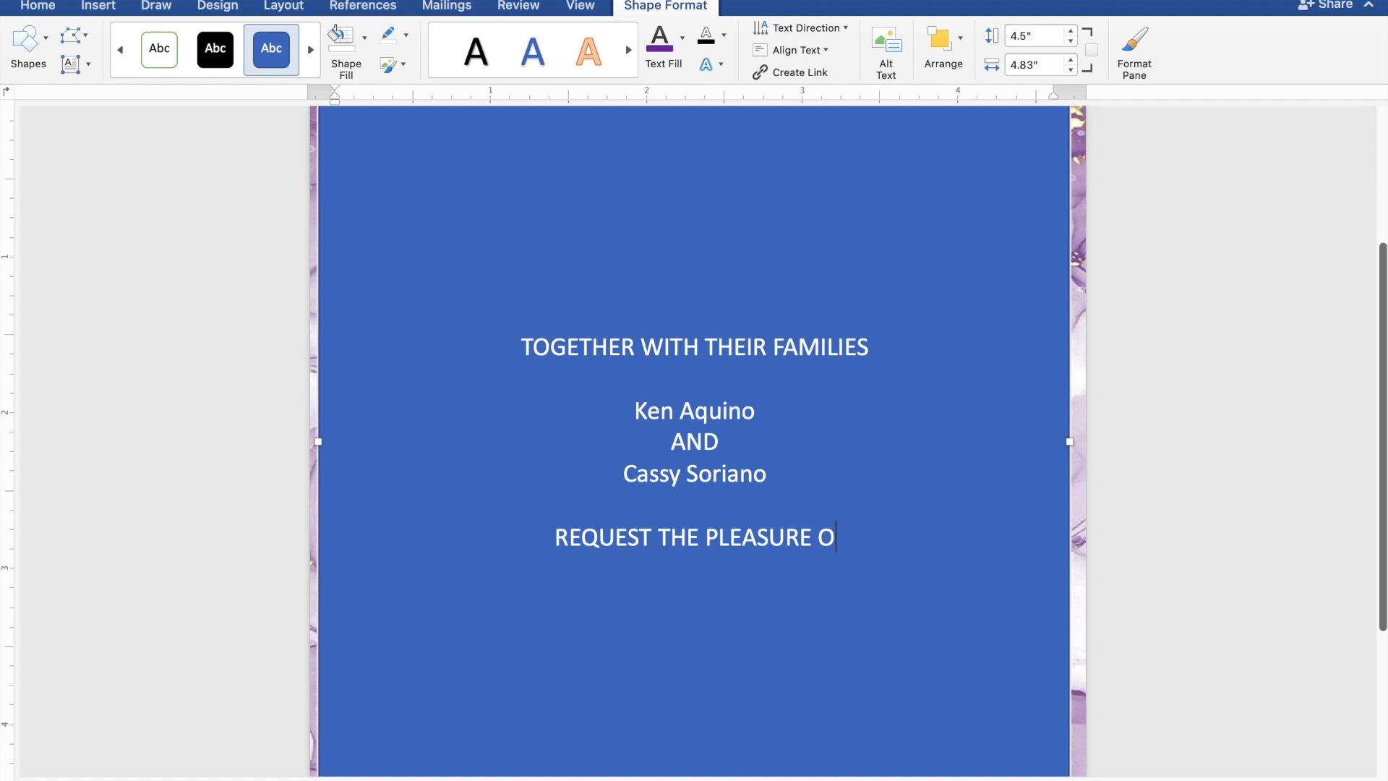
{"action": "type", "text": "F YO"}
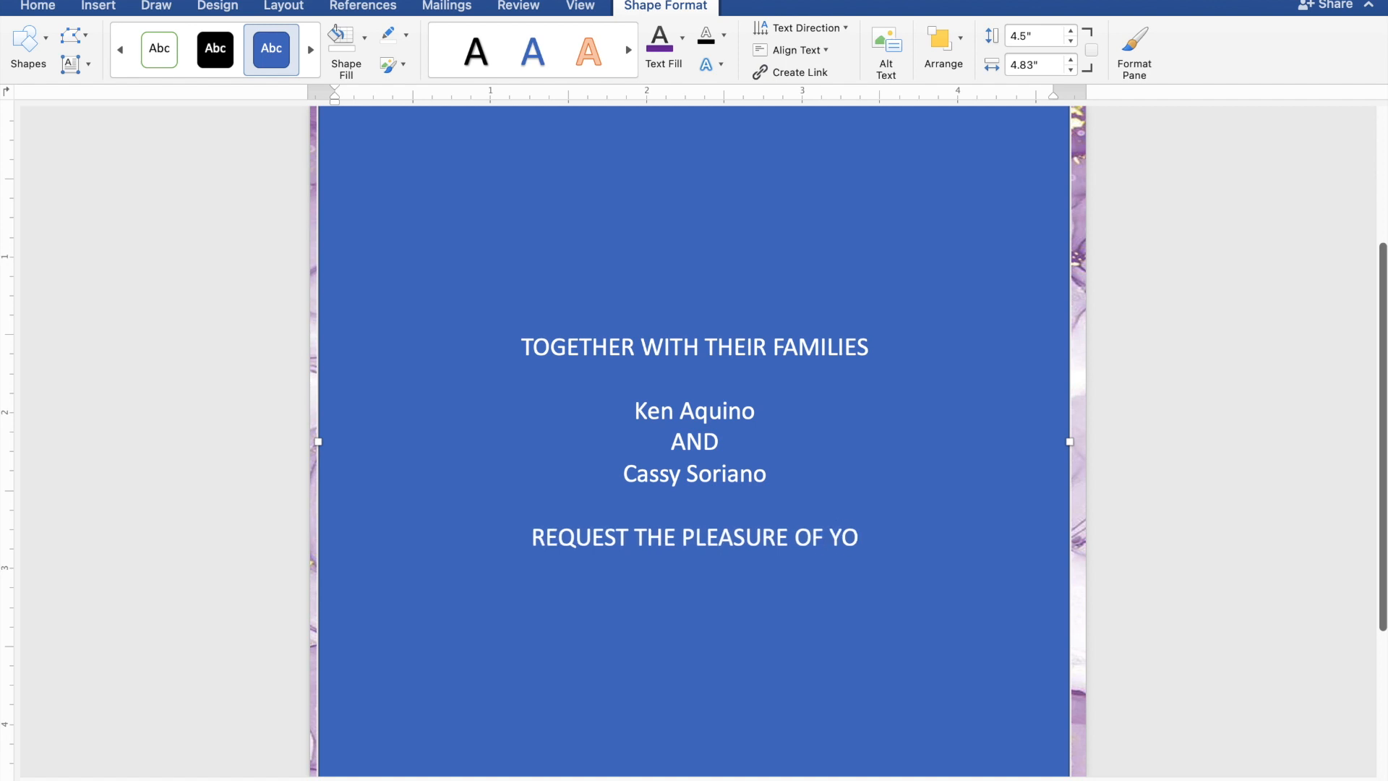
{"action": "type", "text": "UR PRESENCE"}
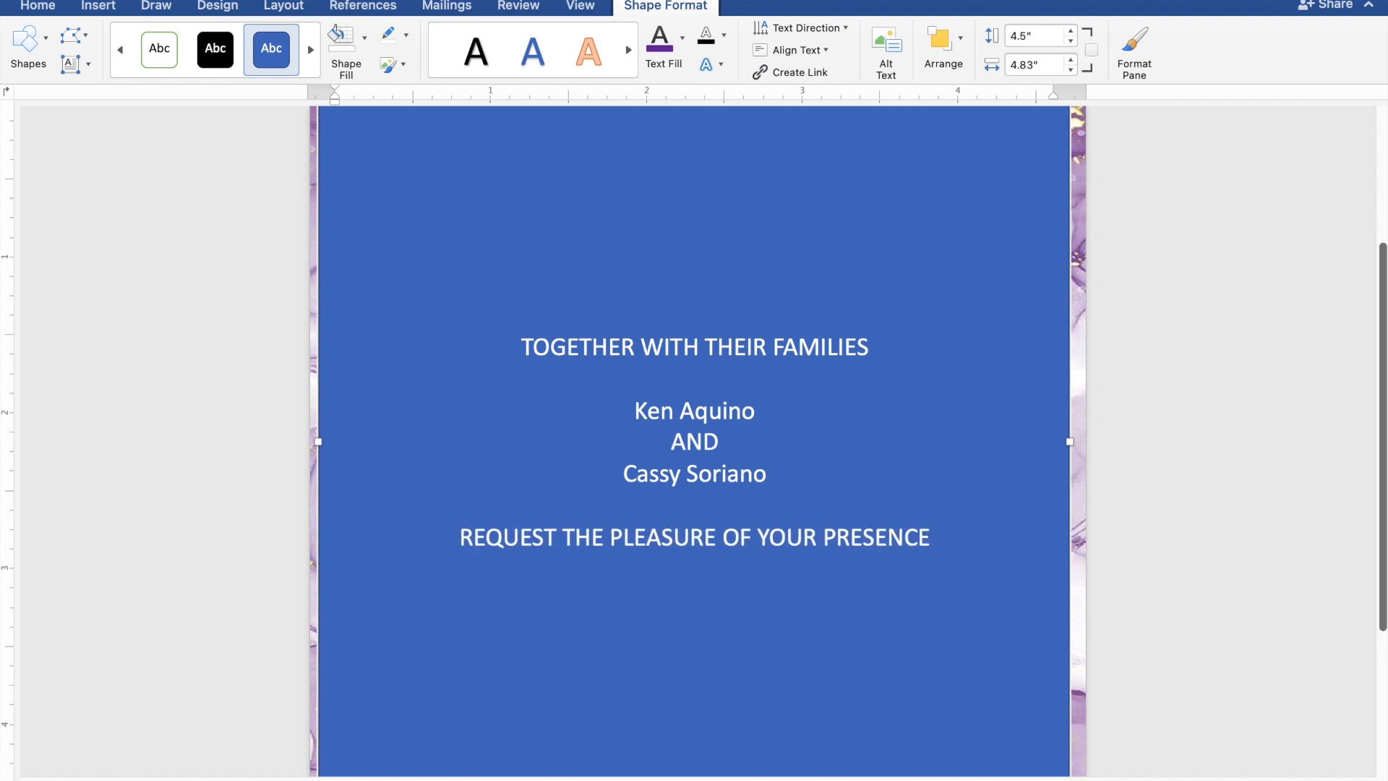
{"action": "key", "text": "Return"}
{"action": "type", "text": "AS"}
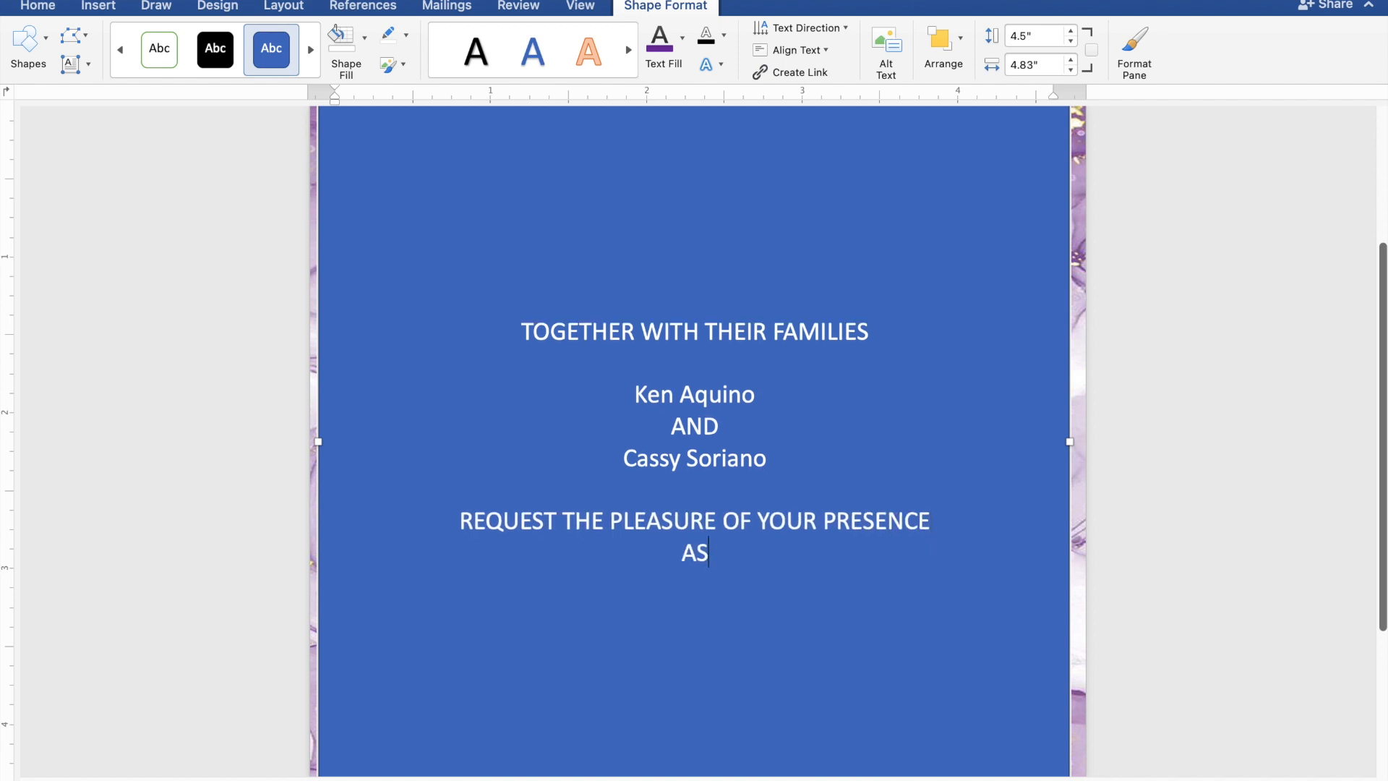
{"action": "type", "text": " THEY JOYFUL"}
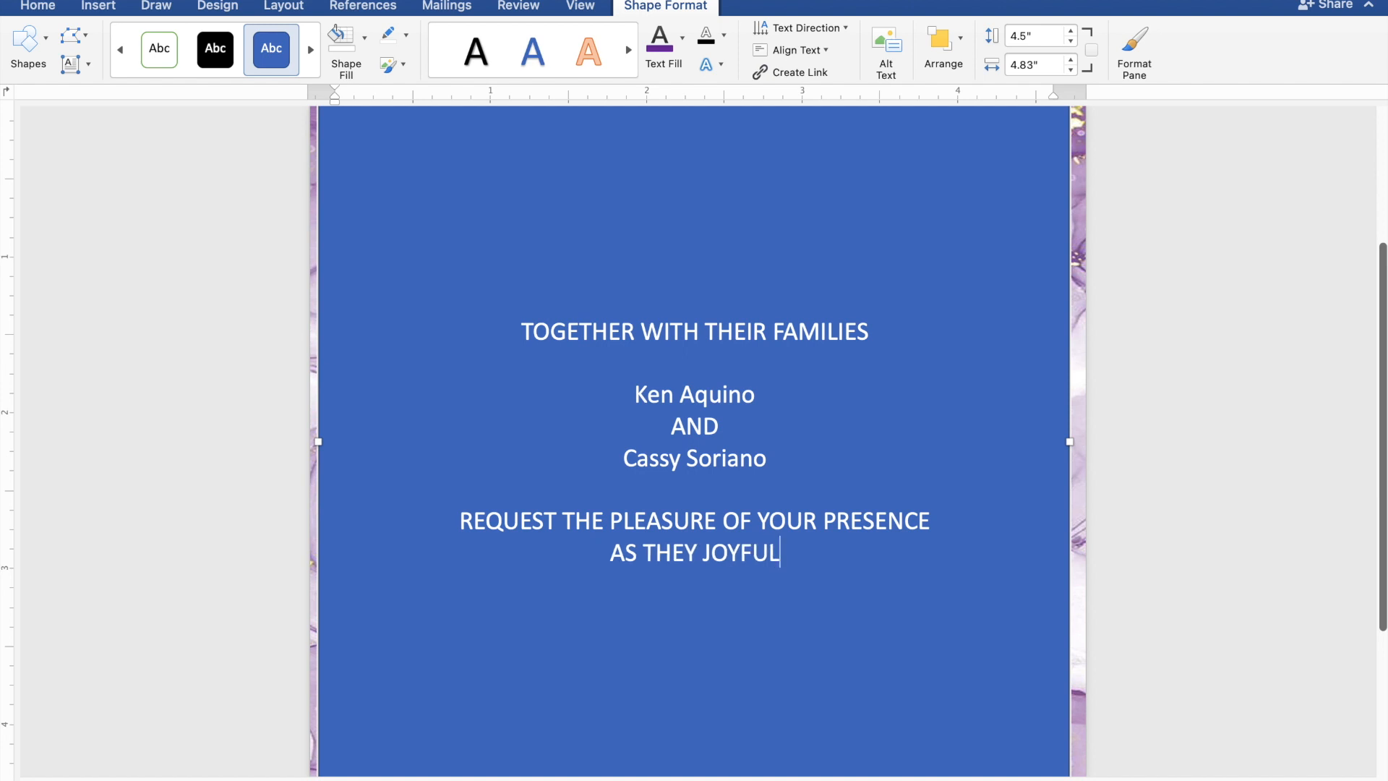
{"action": "type", "text": "LY U"}
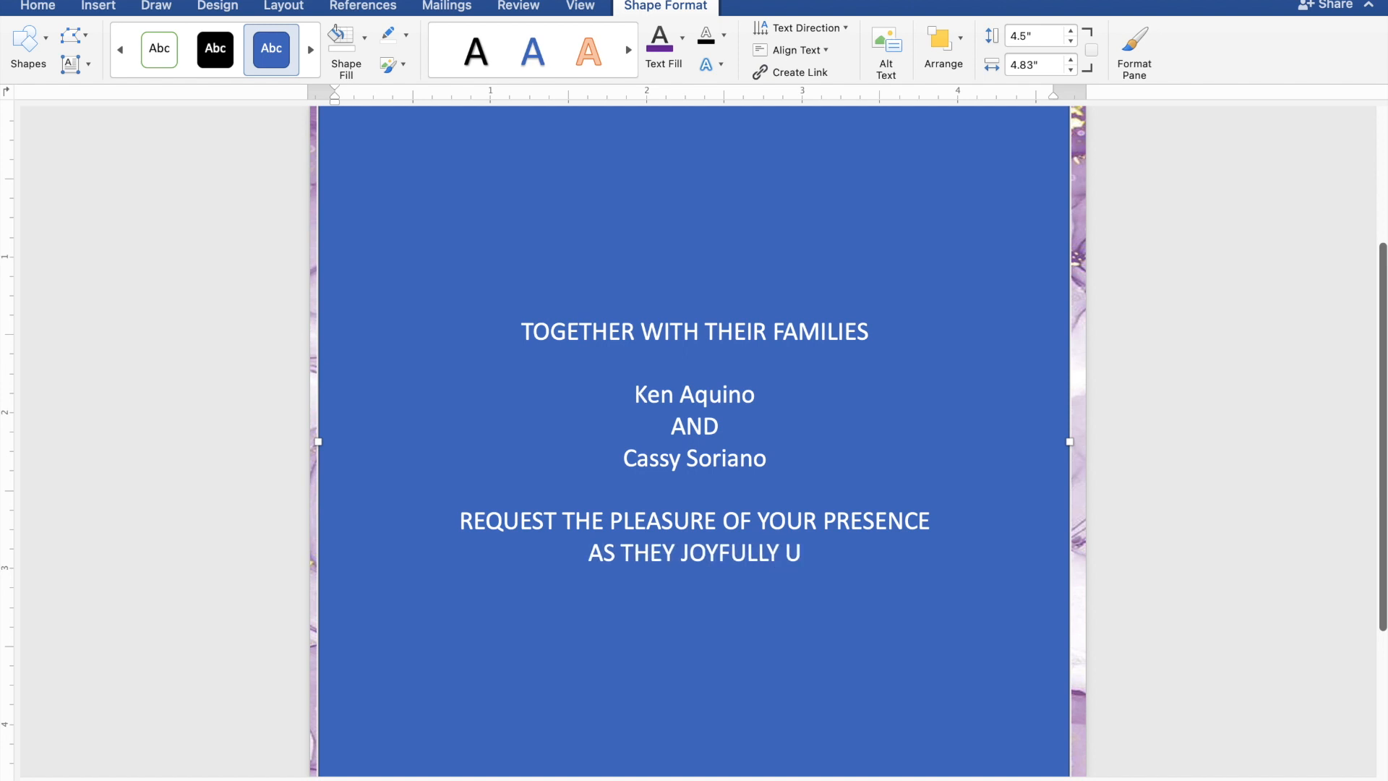
{"action": "type", "text": "NIT"}
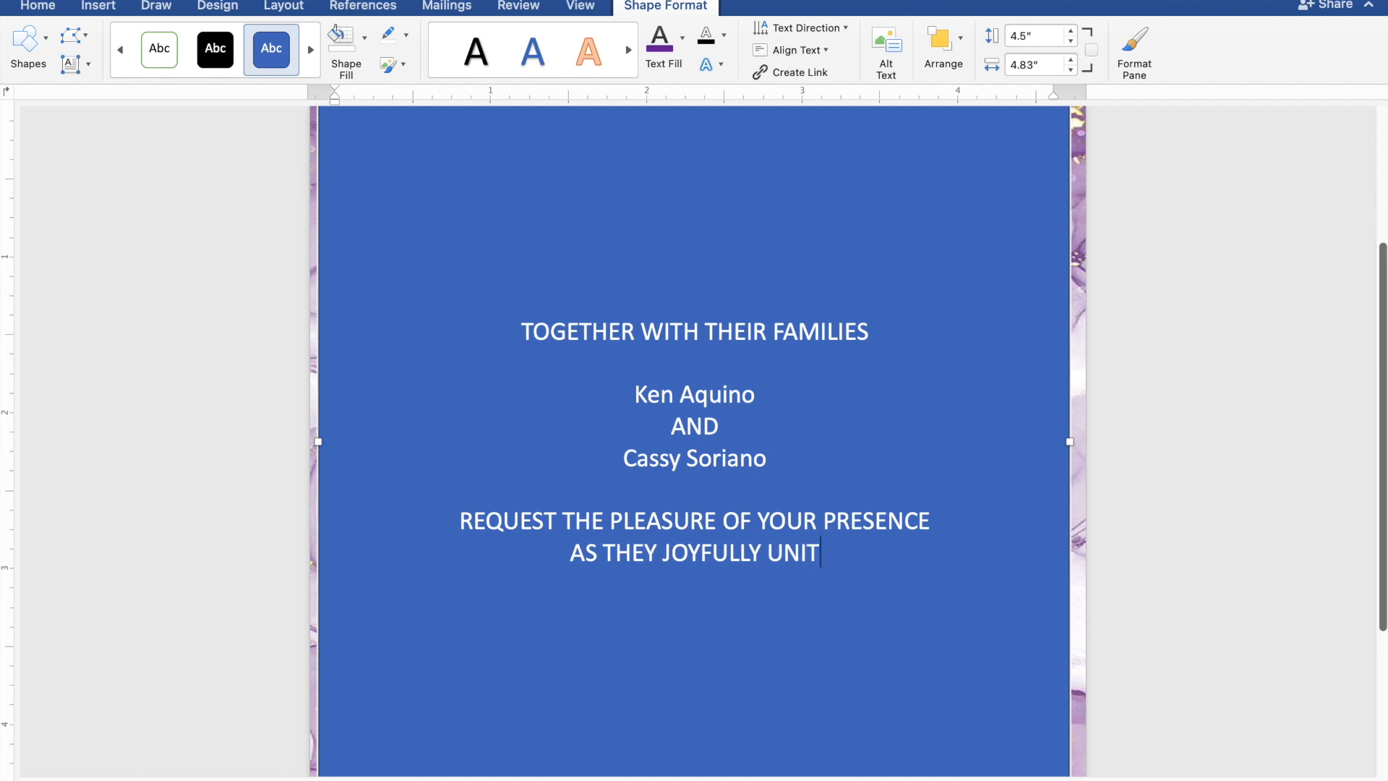
{"action": "type", "text": "E I"}
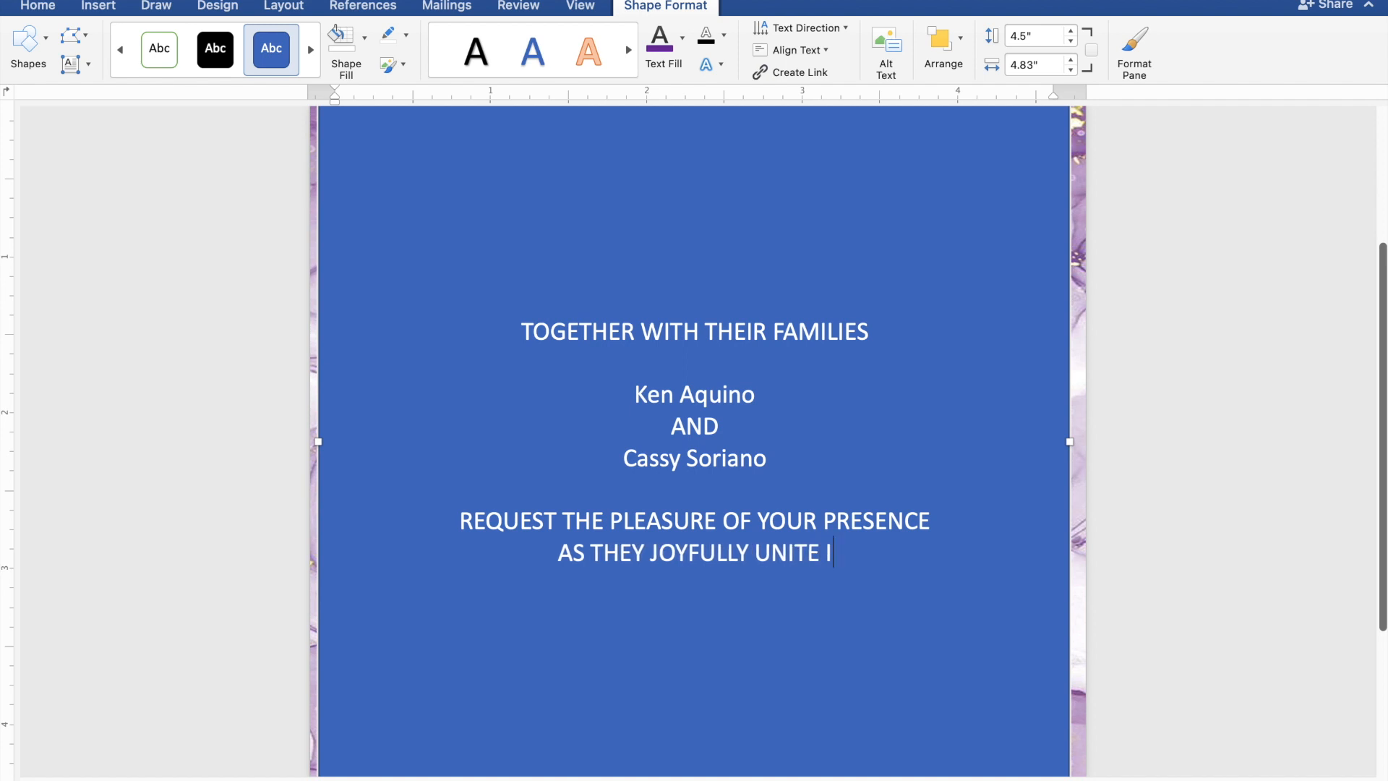
{"action": "type", "text": "N M"}
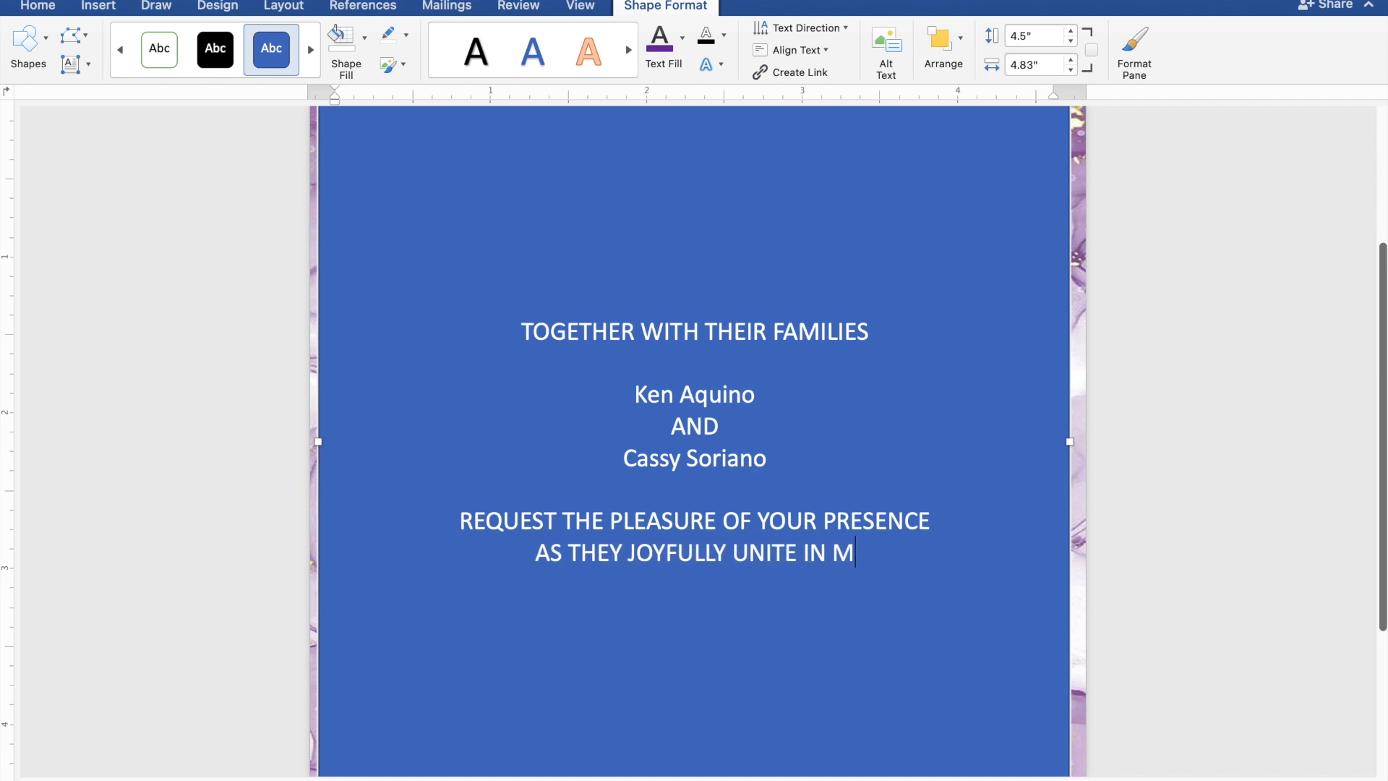
{"action": "type", "text": "ARRI"}
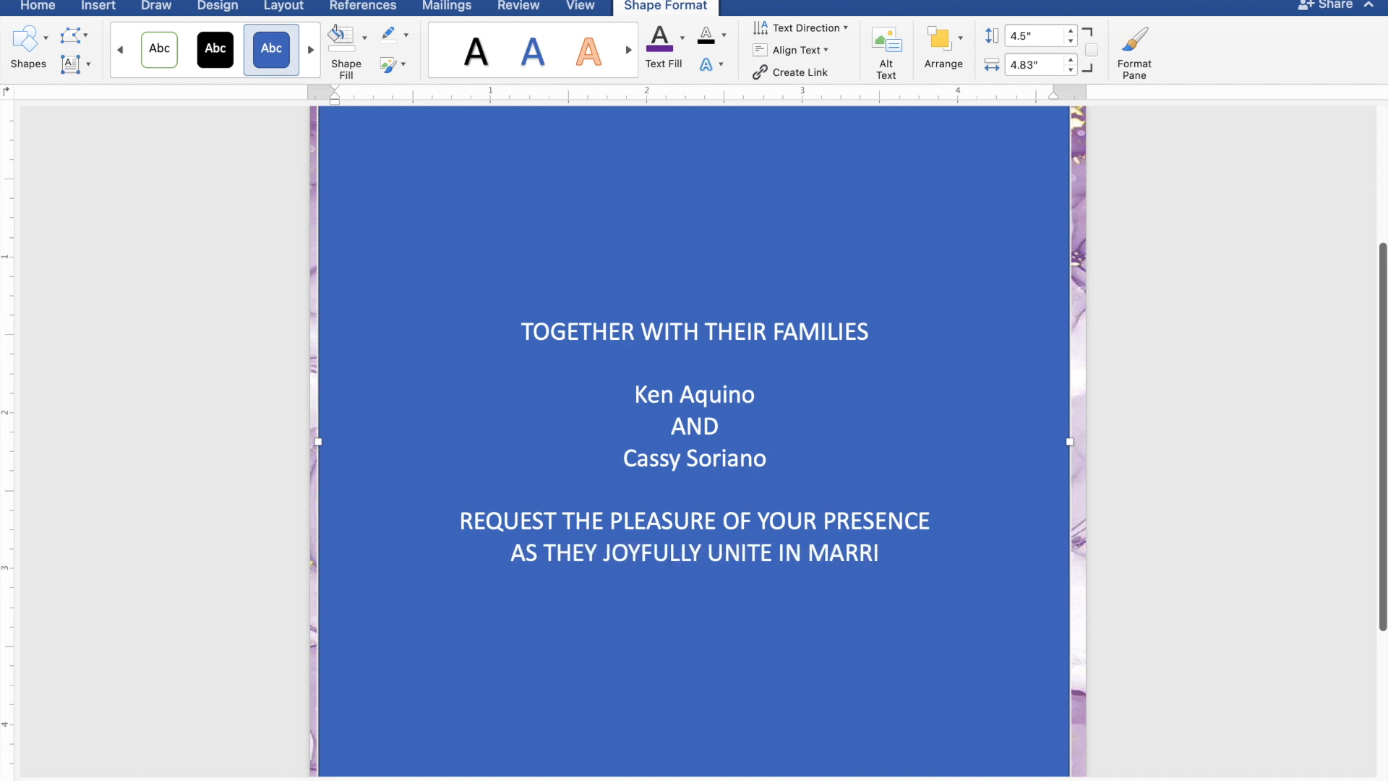
{"action": "type", "text": "AGE"}
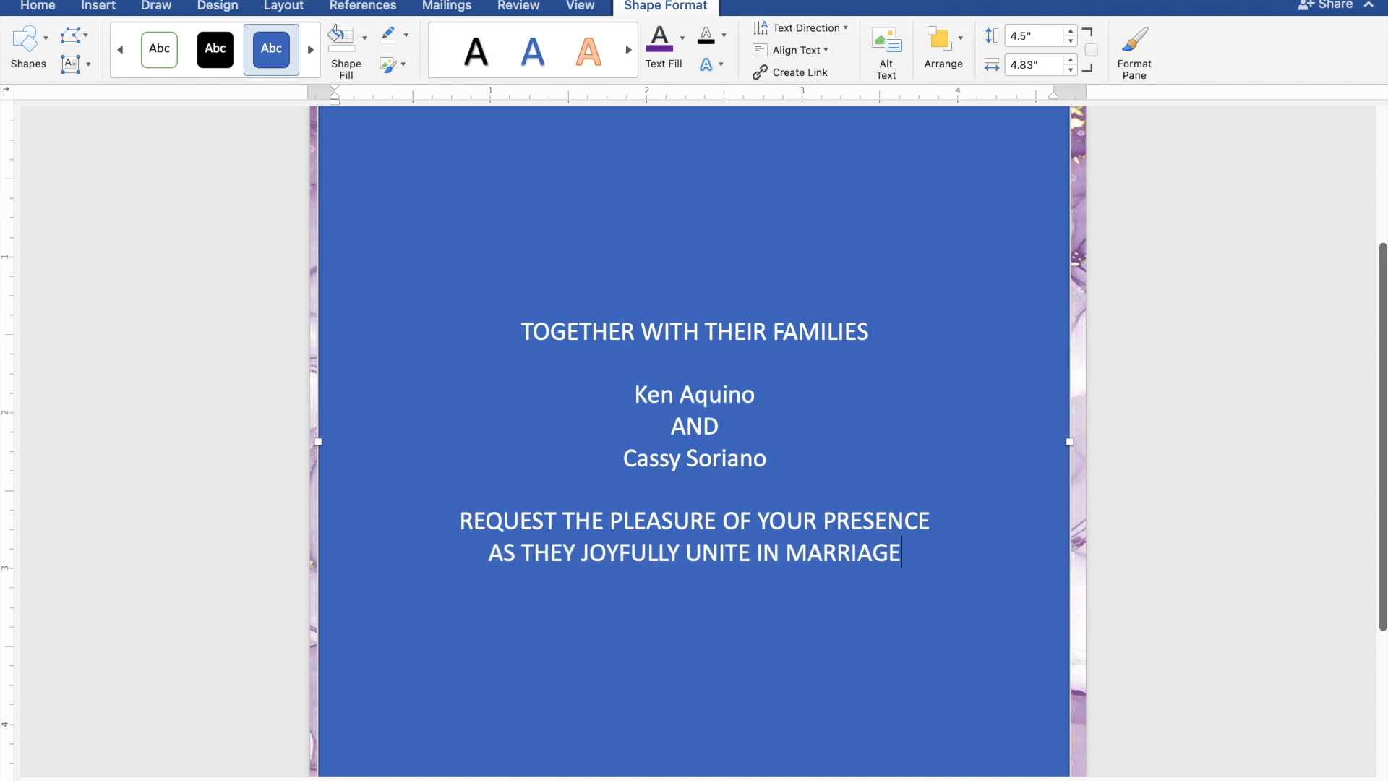
{"action": "key", "text": "Return"}
{"action": "key", "text": "Return"}
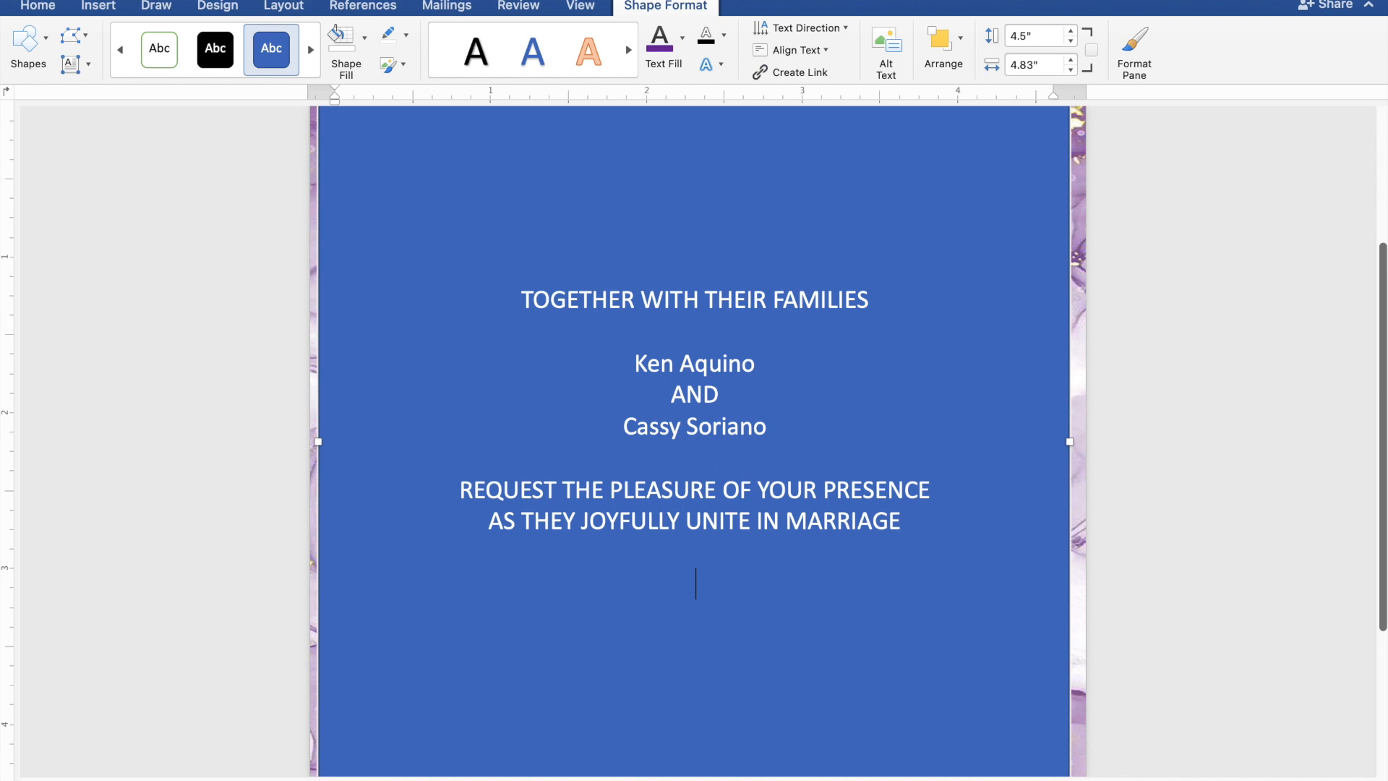
Type SUNDAY, JANUARY 28, 2024 and 10:00 IN THE MORNING on separate lines.
{"action": "type", "text": "SUNDAY"}
{"action": "key", "text": "Return"}
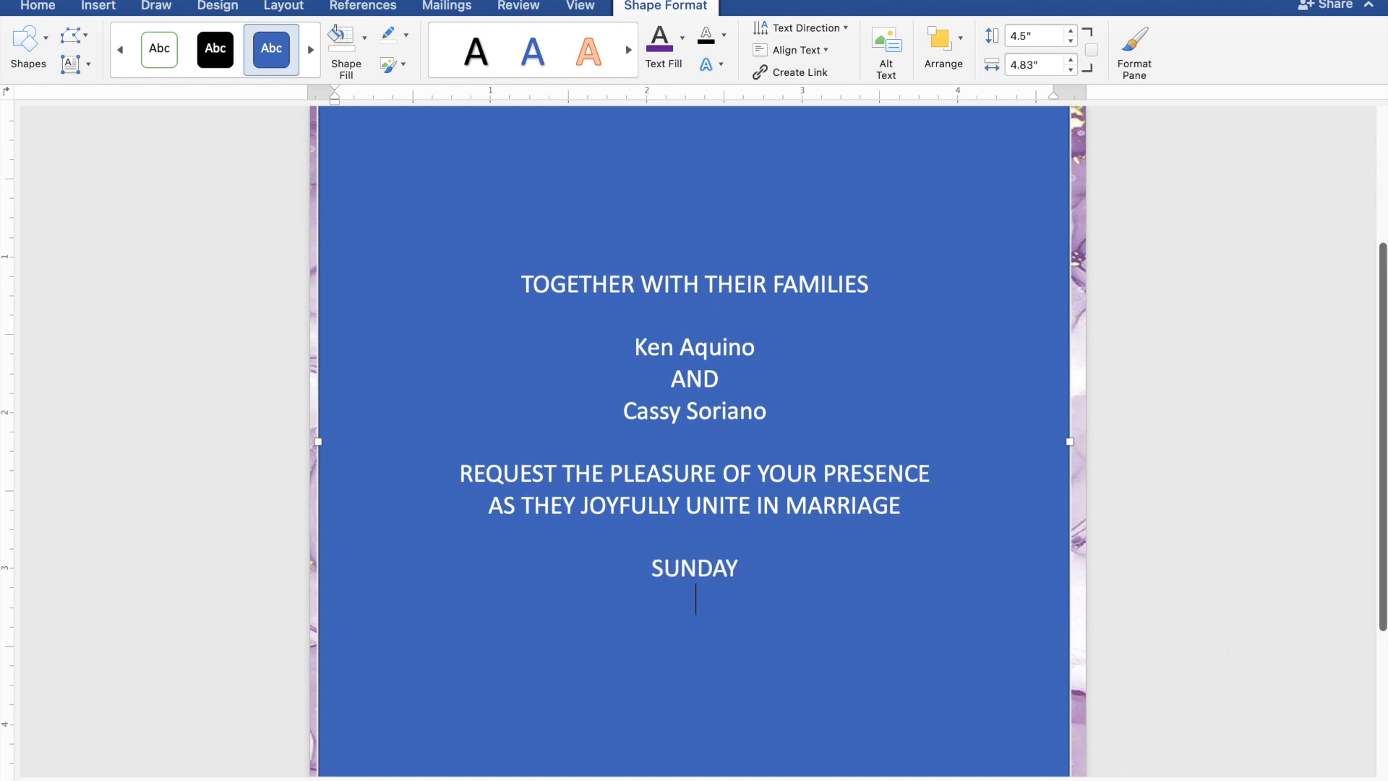
{"action": "type", "text": "JAN"}
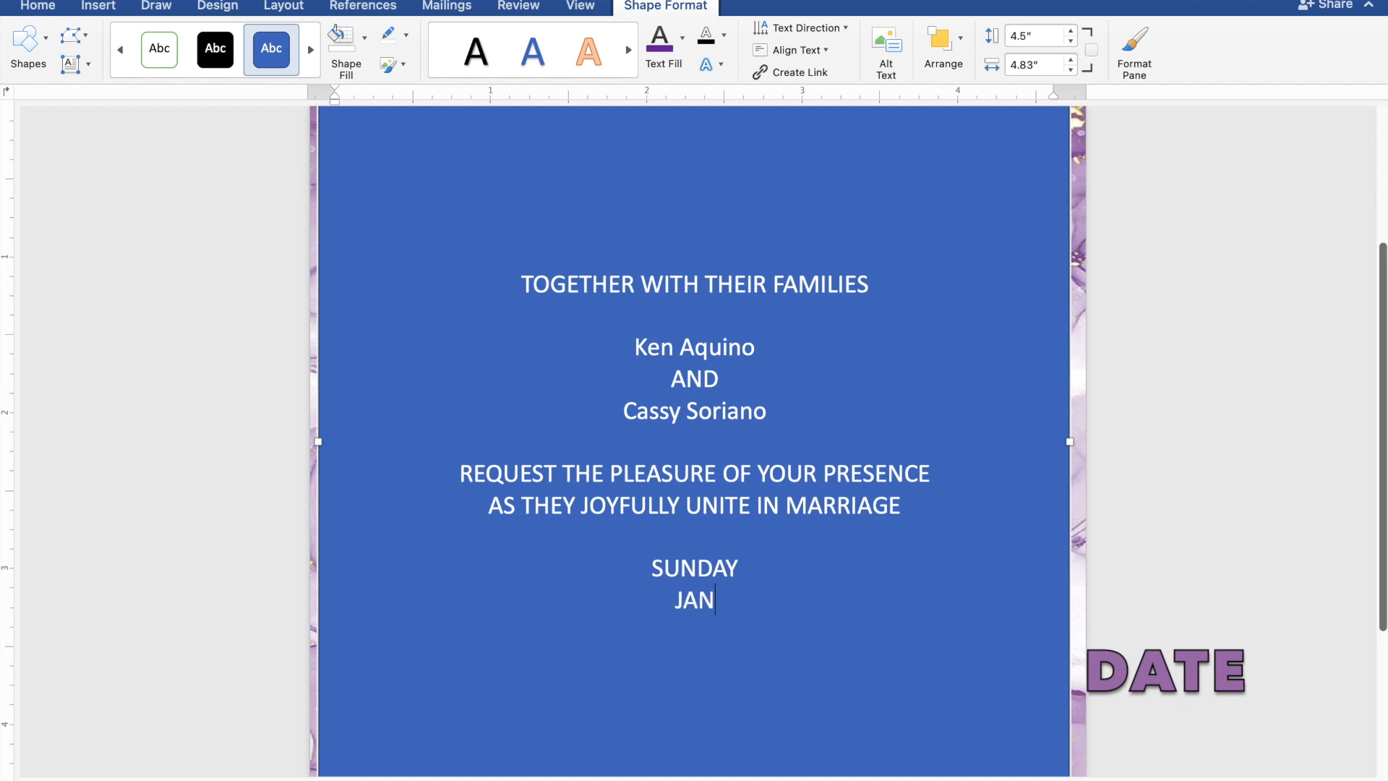
{"action": "type", "text": "UARY"}
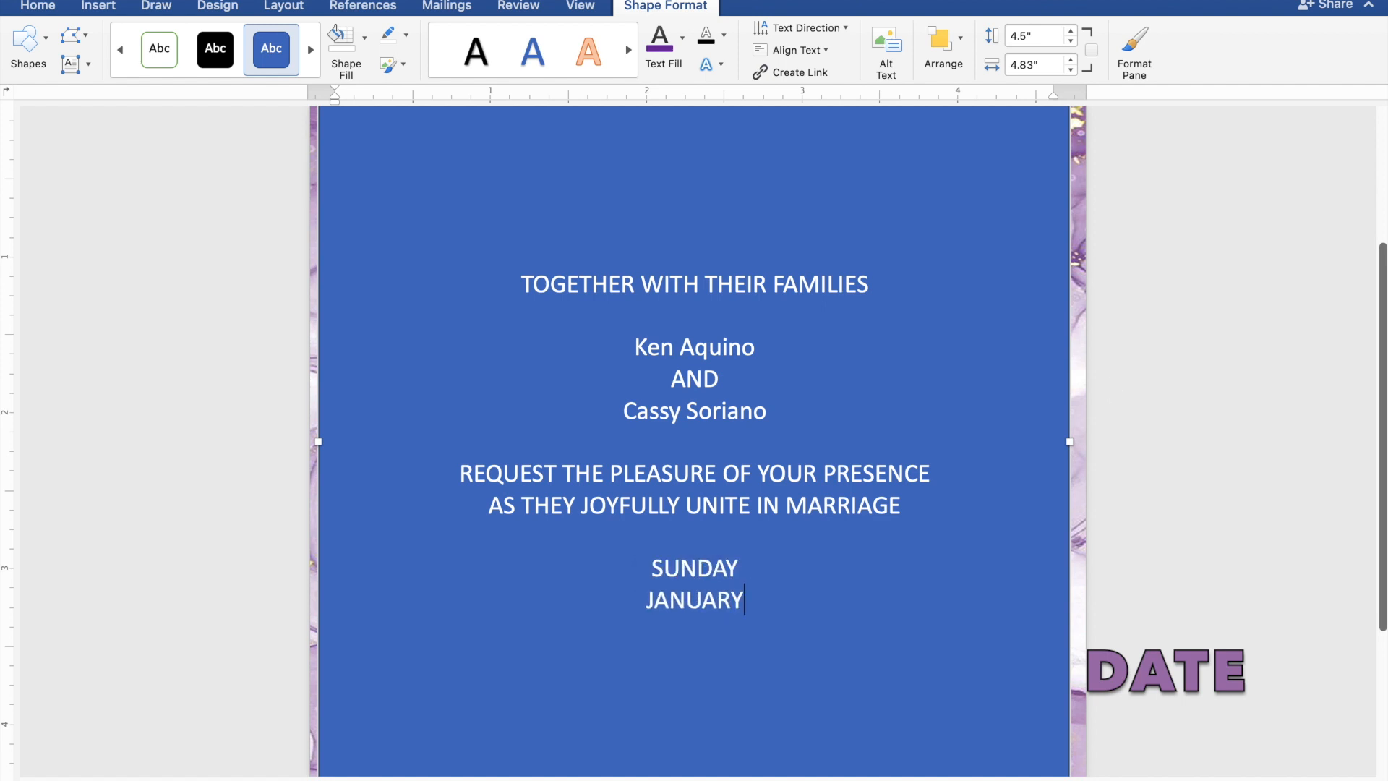
{"action": "type", "text": " 28"}
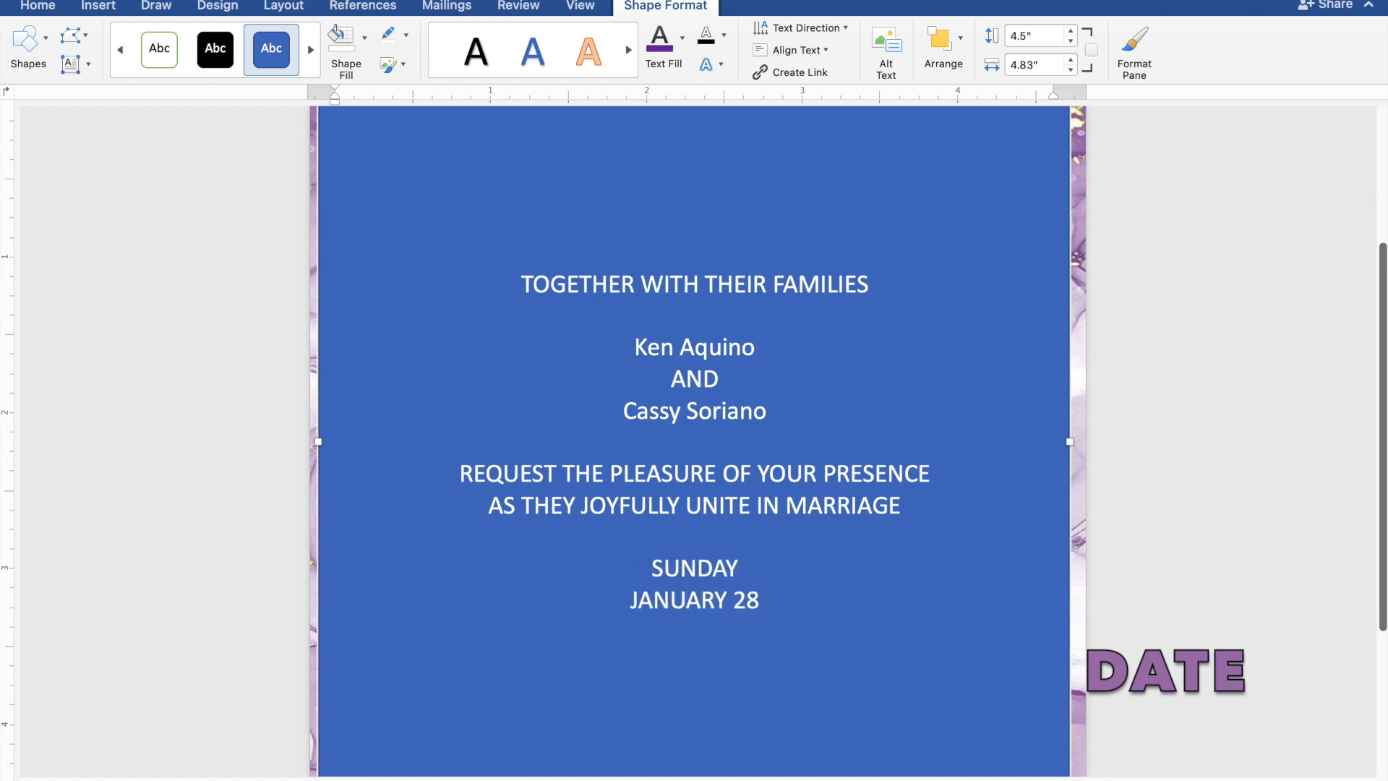
{"action": "type", "text": ", 2024"}
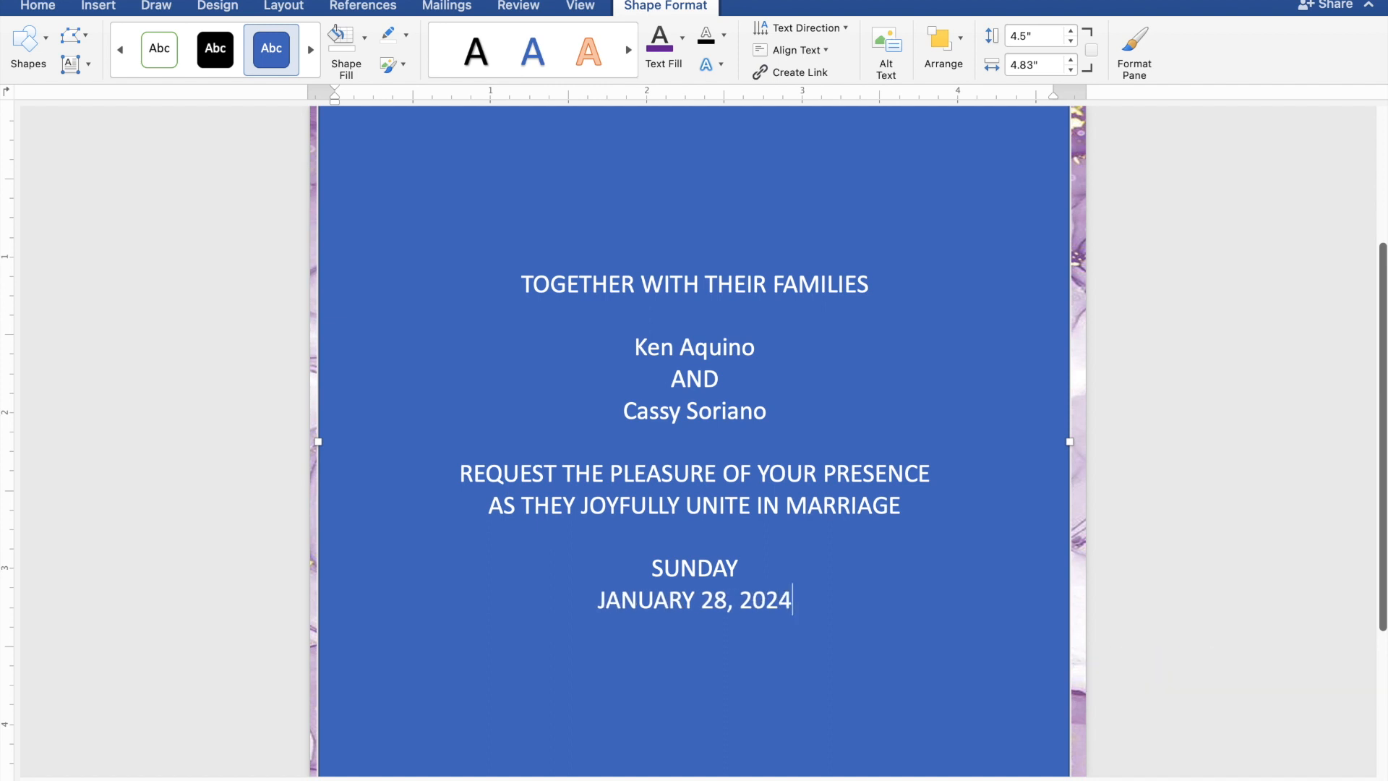
{"action": "key", "text": "Return"}
{"action": "type", "text": "1"}
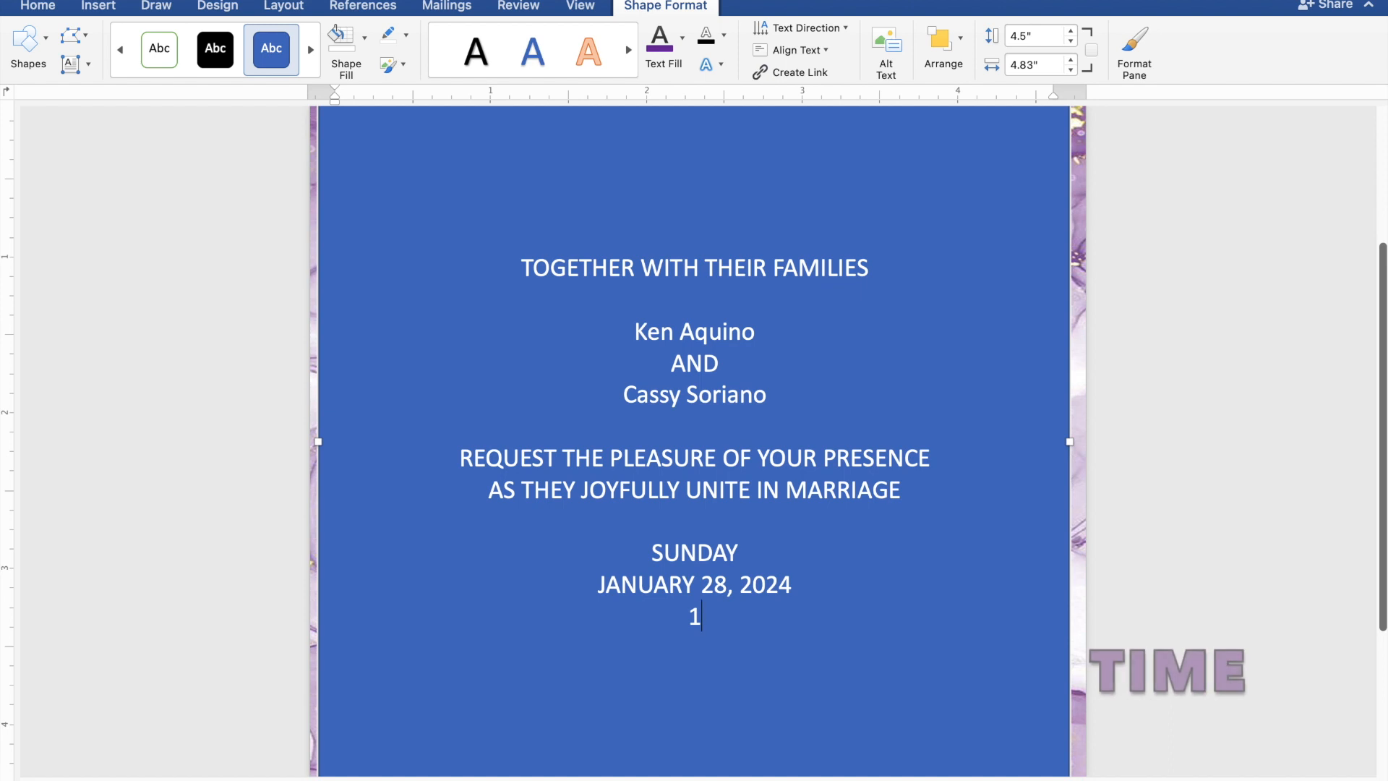
{"action": "type", "text": "0:0"}
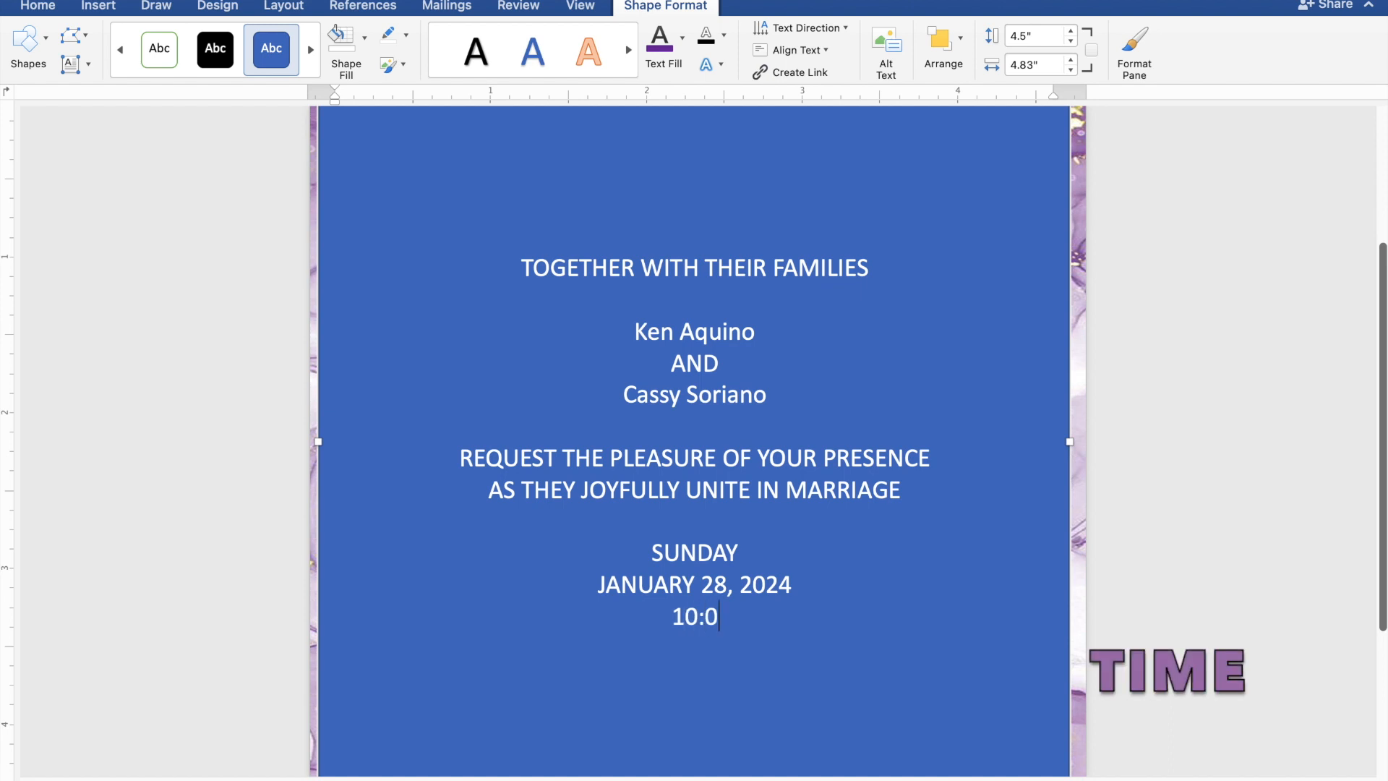
{"action": "type", "text": "0 IN TH"}
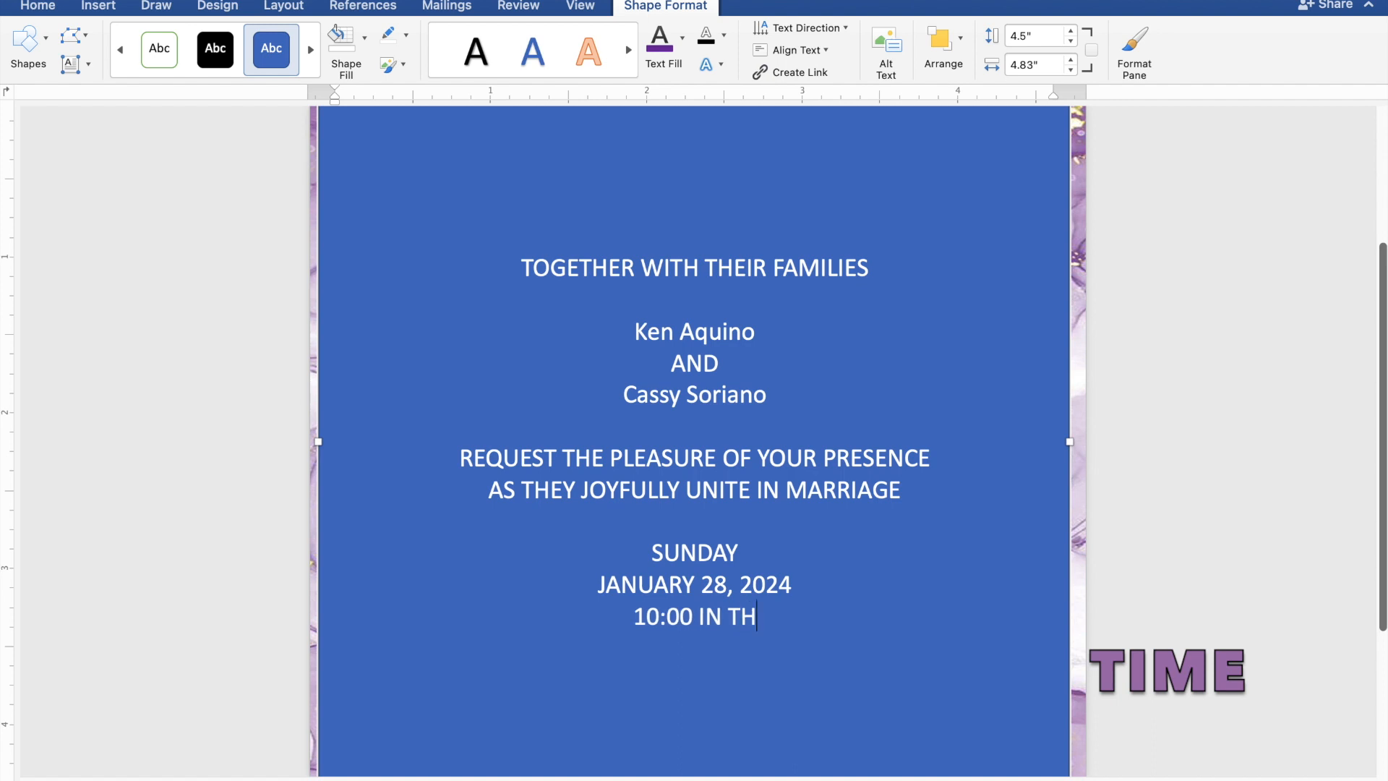
{"action": "type", "text": "E MO"}
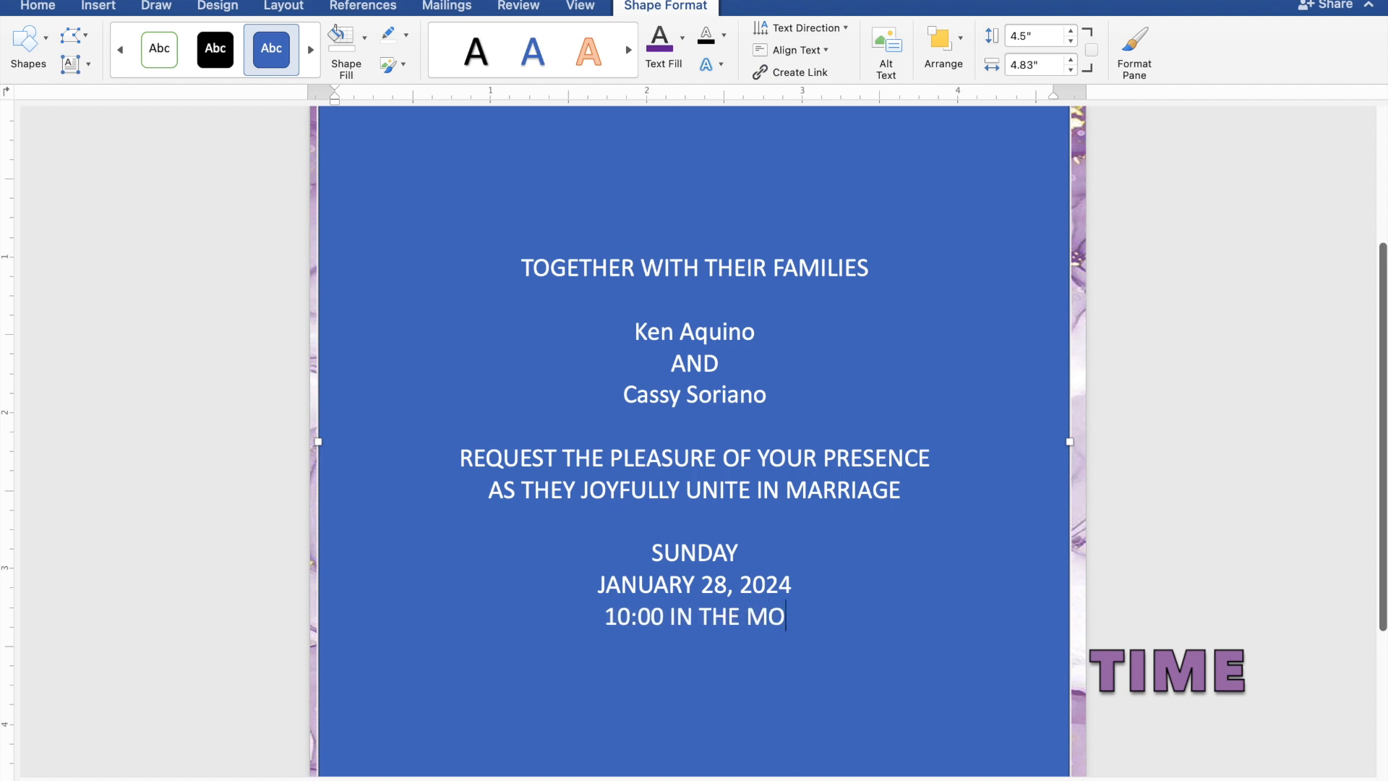
{"action": "type", "text": "RNING"}
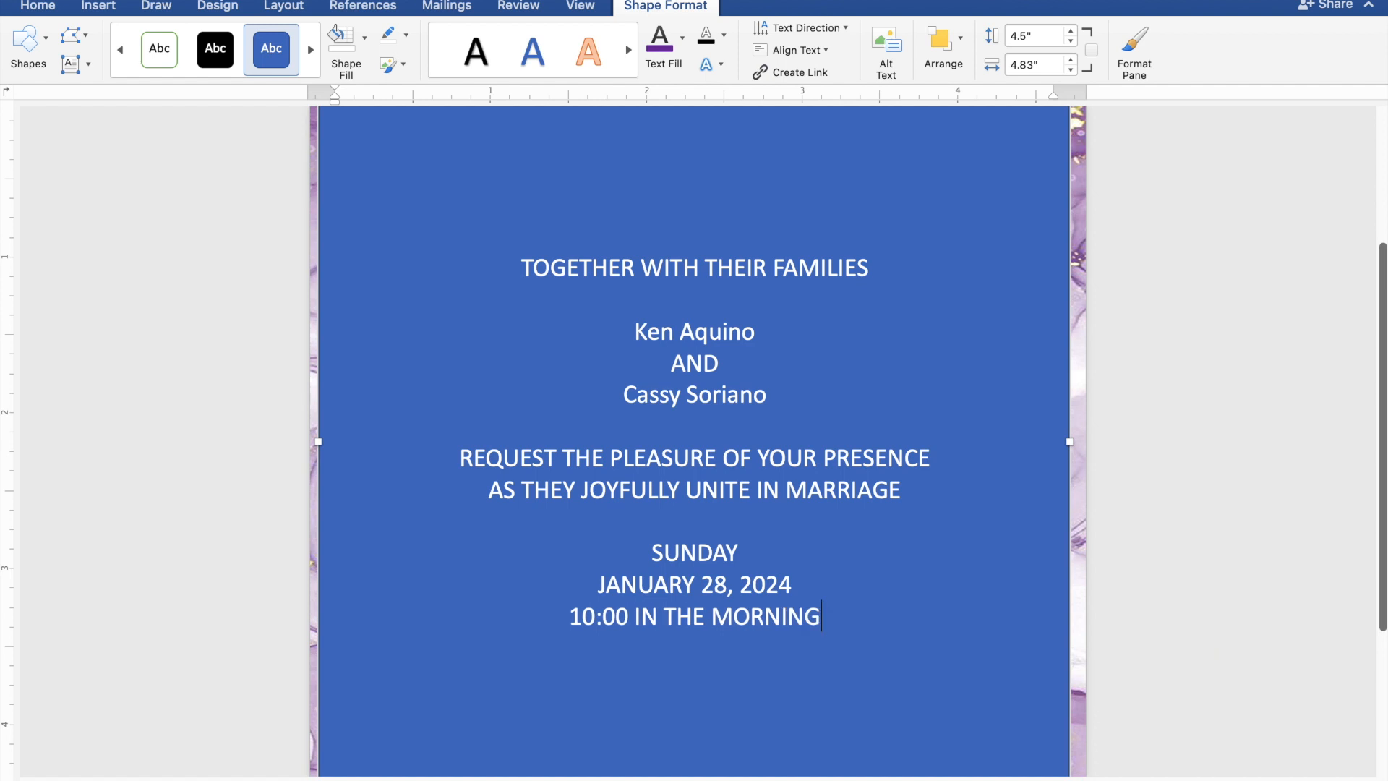
{"action": "key", "text": "Return"}
Add ST. THOMAS AQUINAS PARISH CHURCH, MANGALDAN, PANGASINAN and 'Reception to follow', then select the wording.
{"action": "type", "text": "ST. THOMAS AQUINAS"}
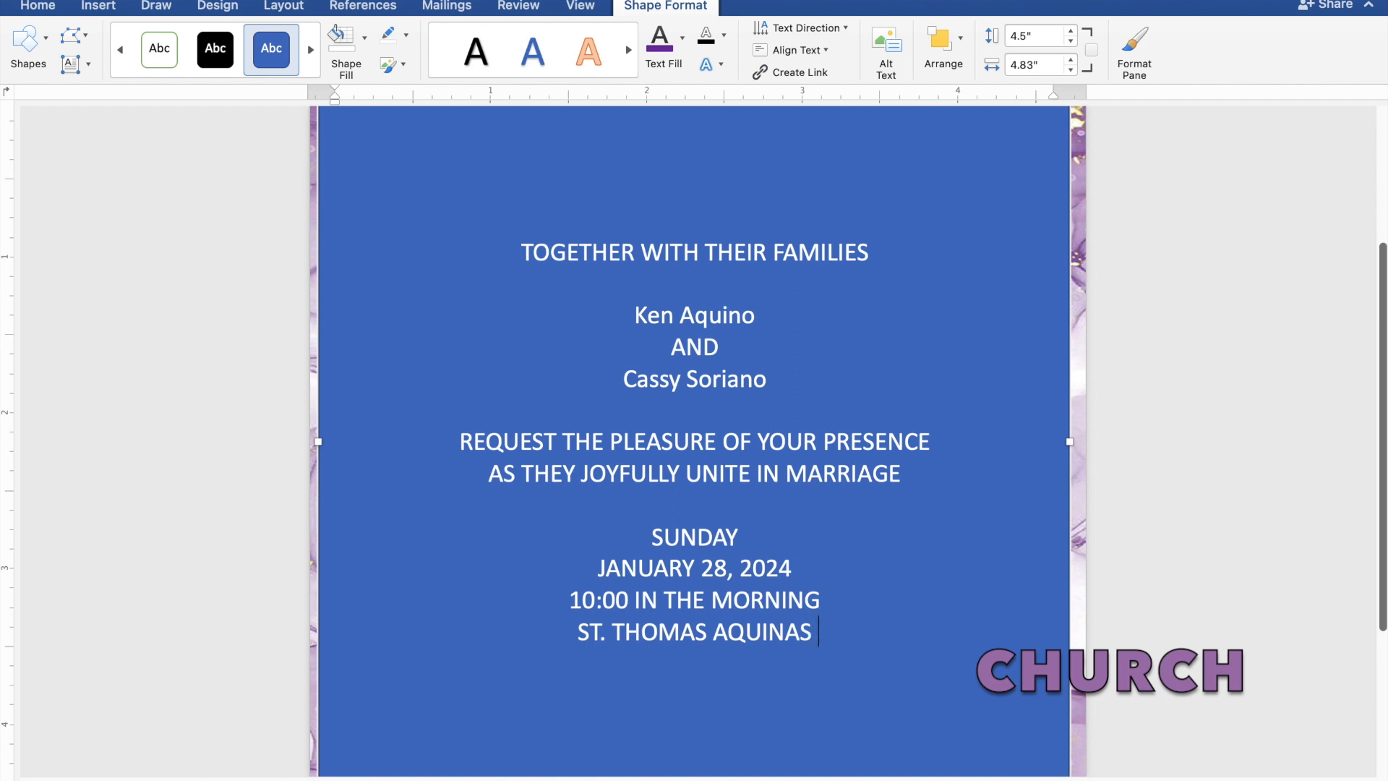
{"action": "type", "text": " PAR"}
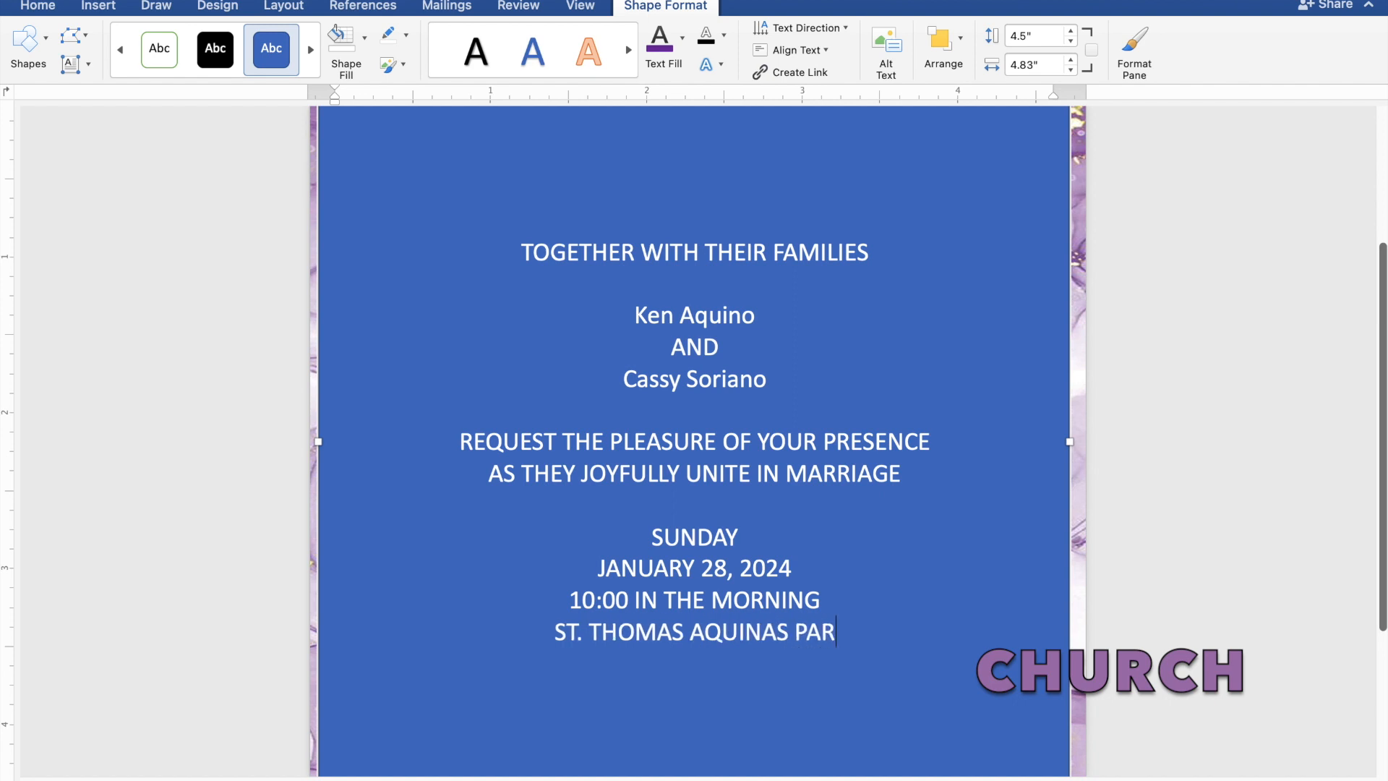
{"action": "type", "text": "ISH CHURCH"}
{"action": "key", "text": "Return"}
{"action": "type", "text": "MANG"}
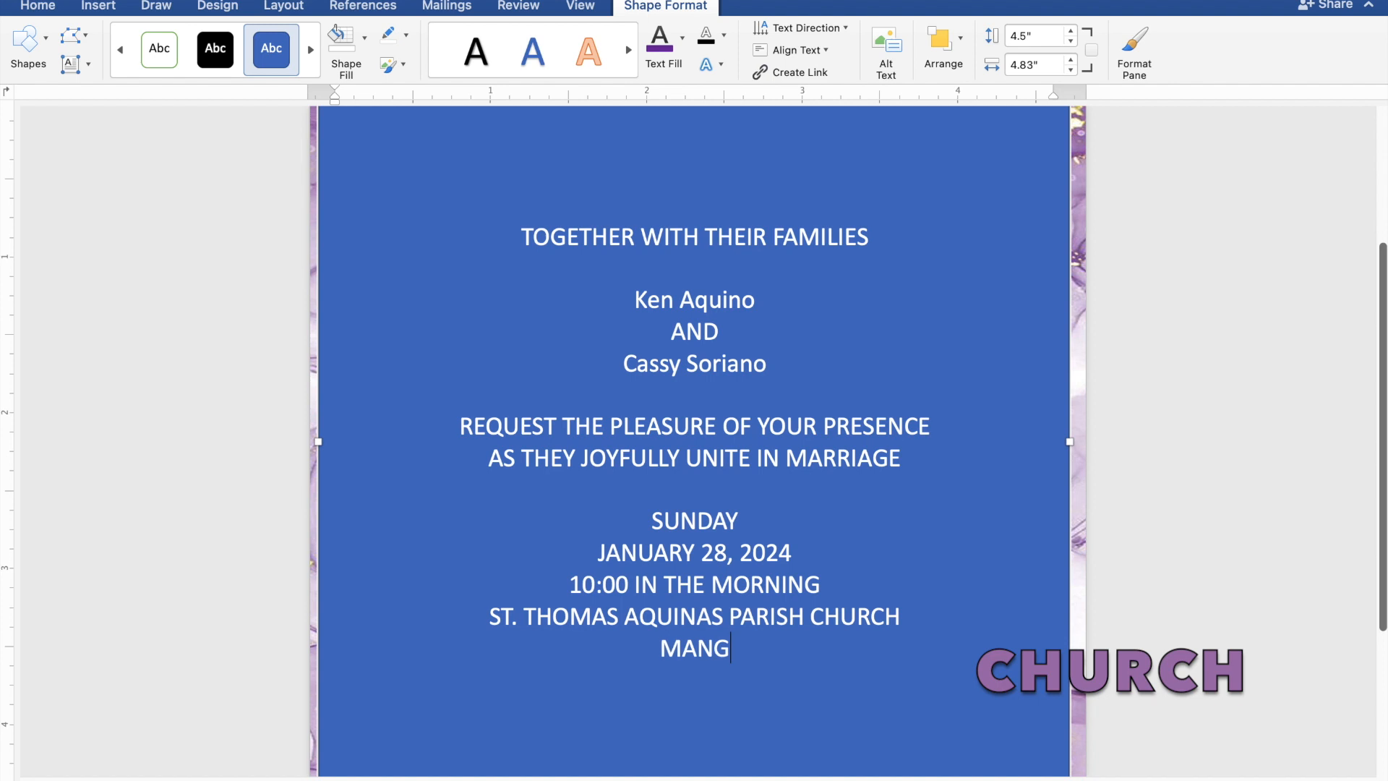
{"action": "type", "text": "ALDA"}
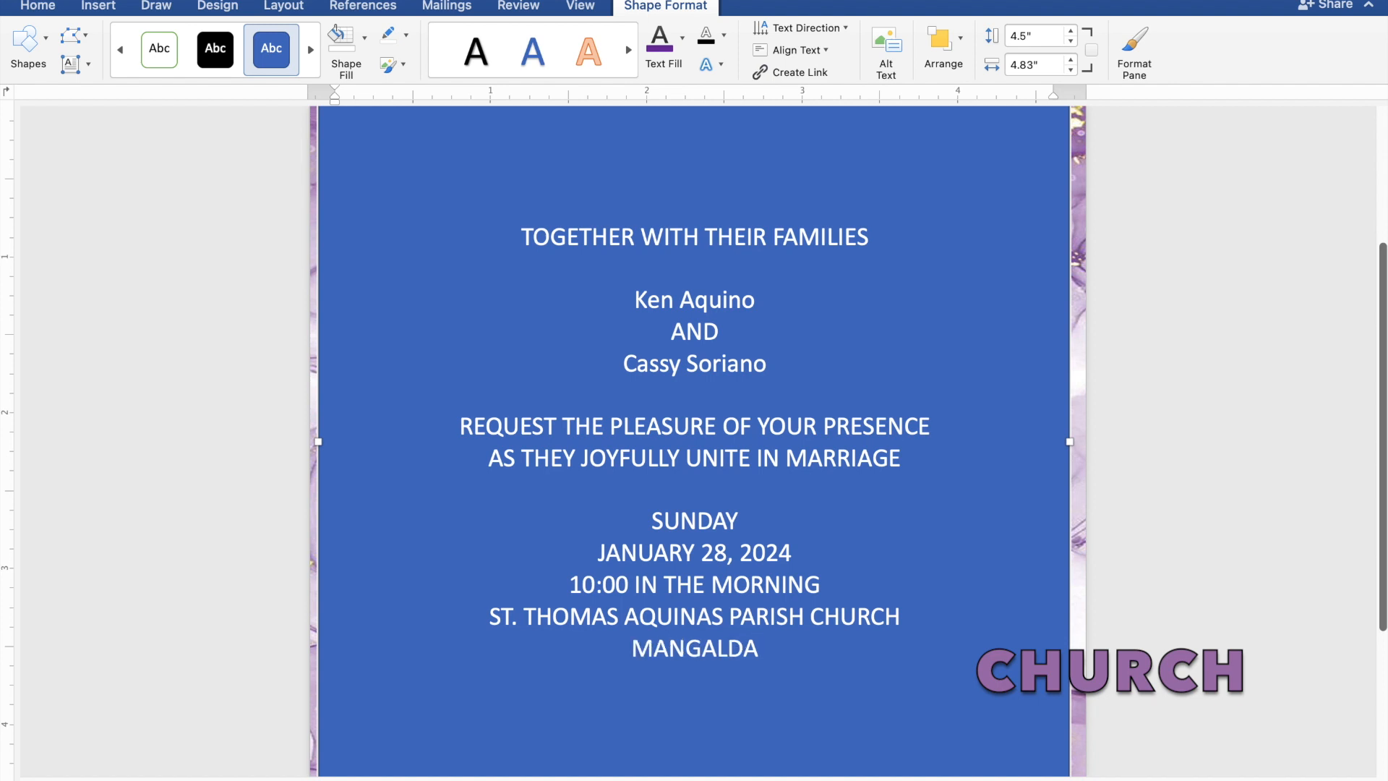
{"action": "type", "text": "N, PANGASINAN"}
{"action": "key", "text": "Return"}
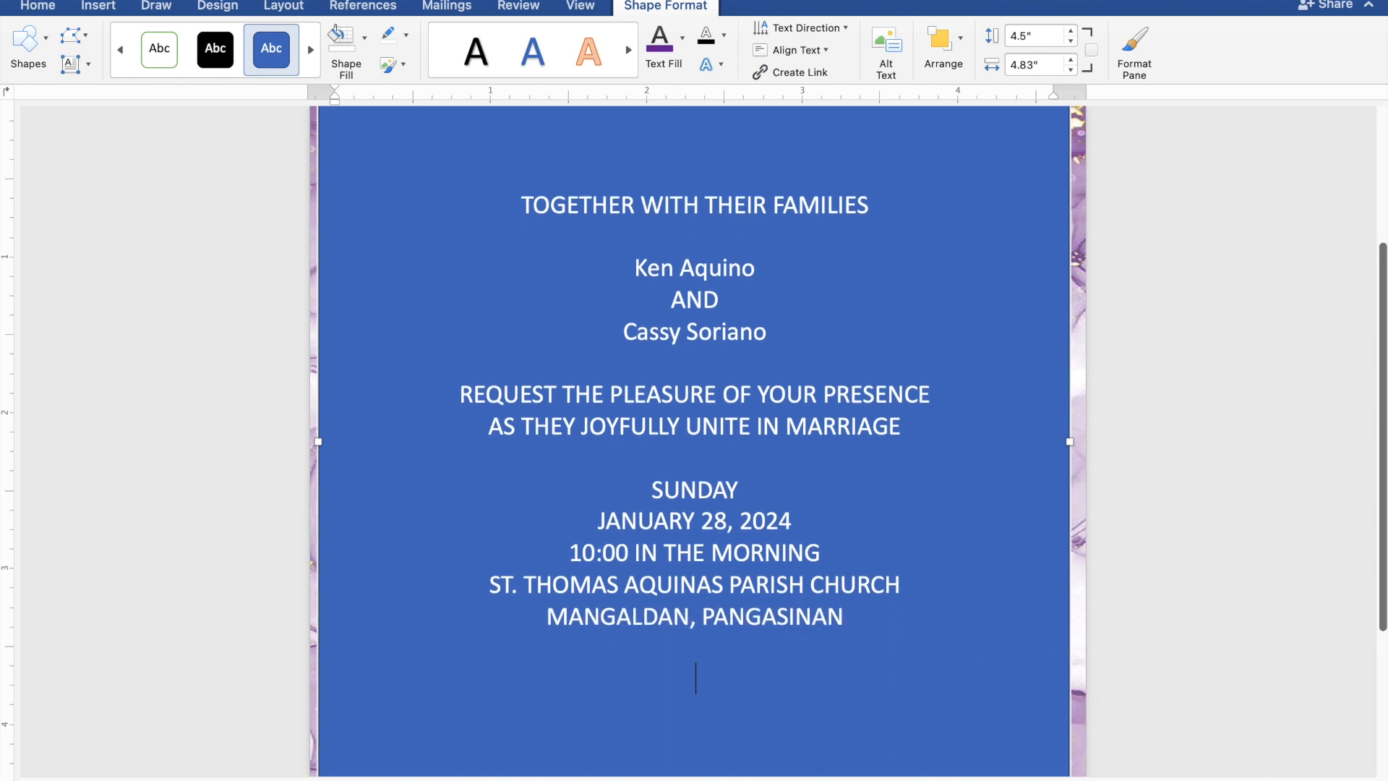
{"action": "type", "text": "Reception"}
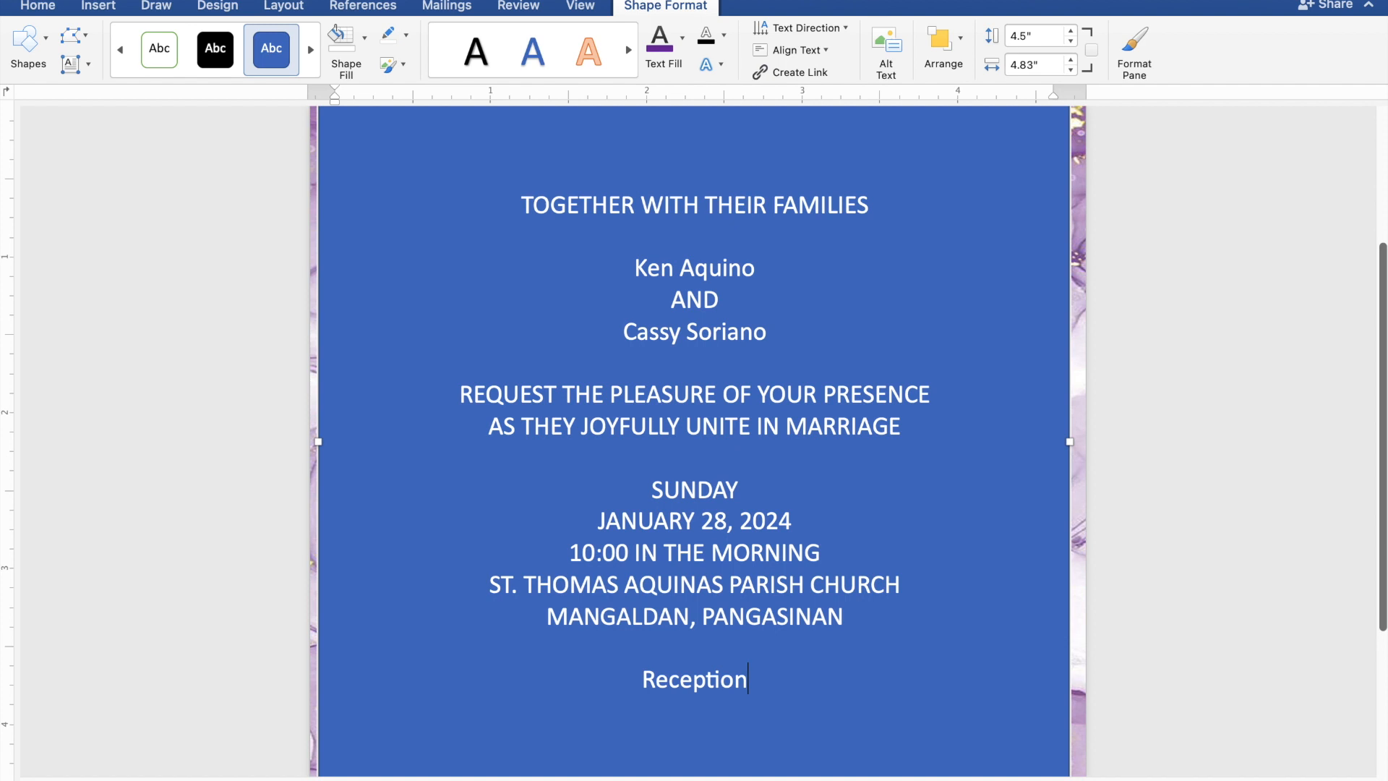
{"action": "type", "text": " to foll"}
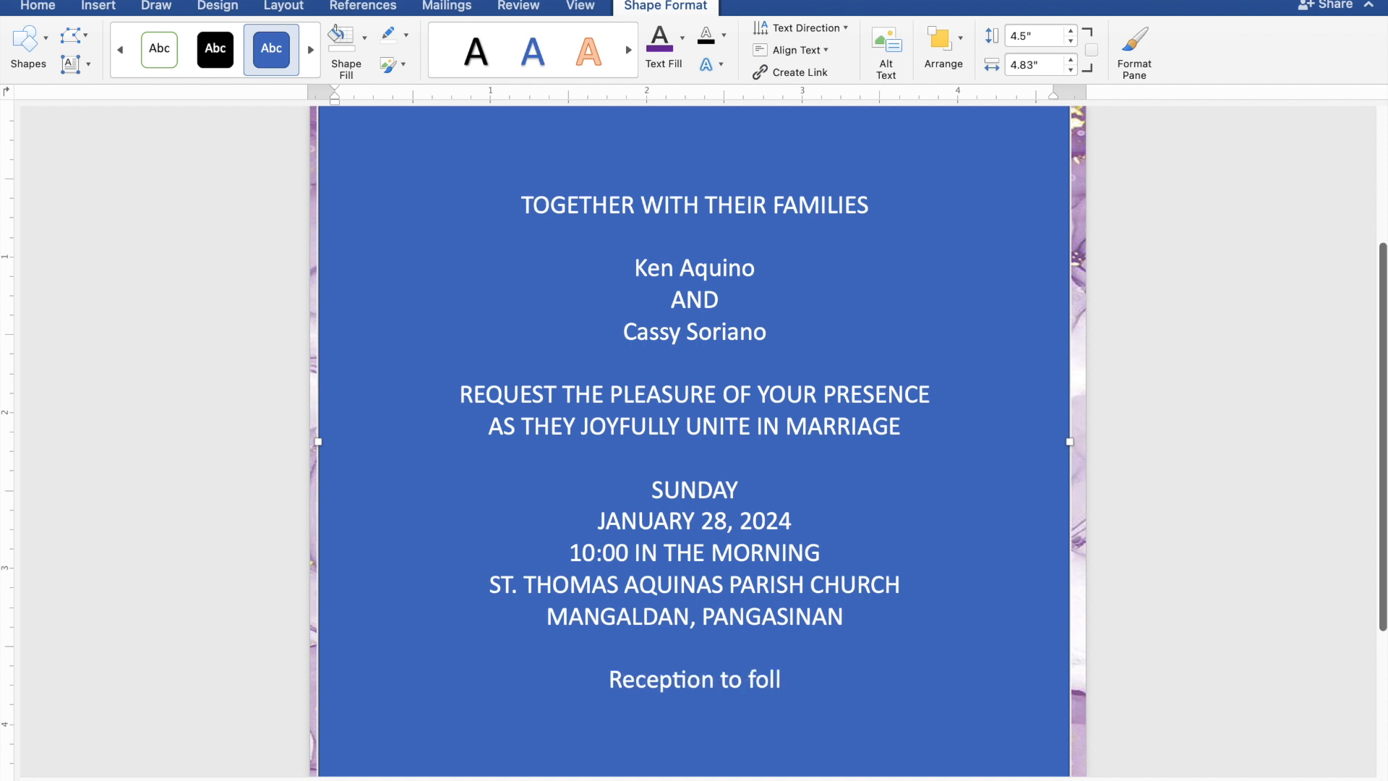
{"action": "type", "text": "ow"}
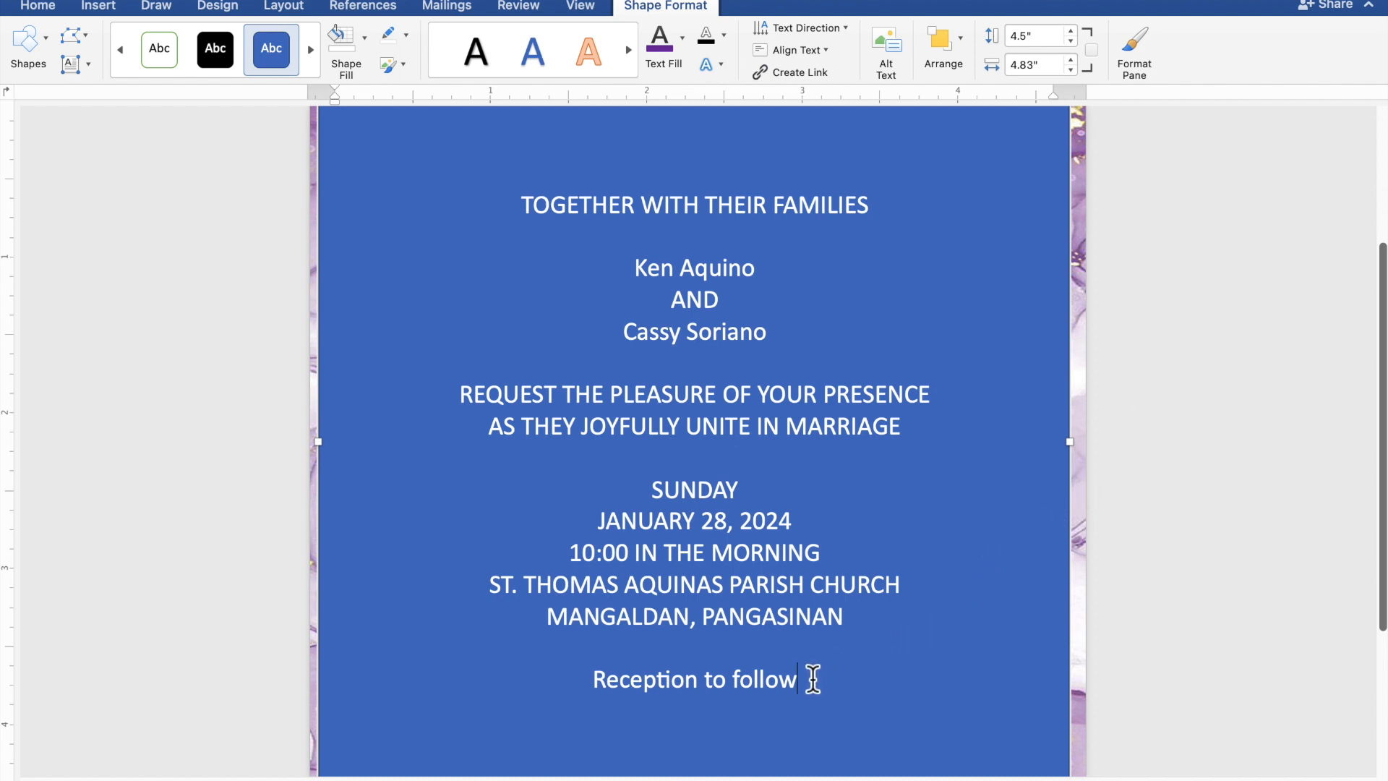
{"action": "left_click_drag", "start_coordinate": [791, 676], "coordinate": [521, 218]}
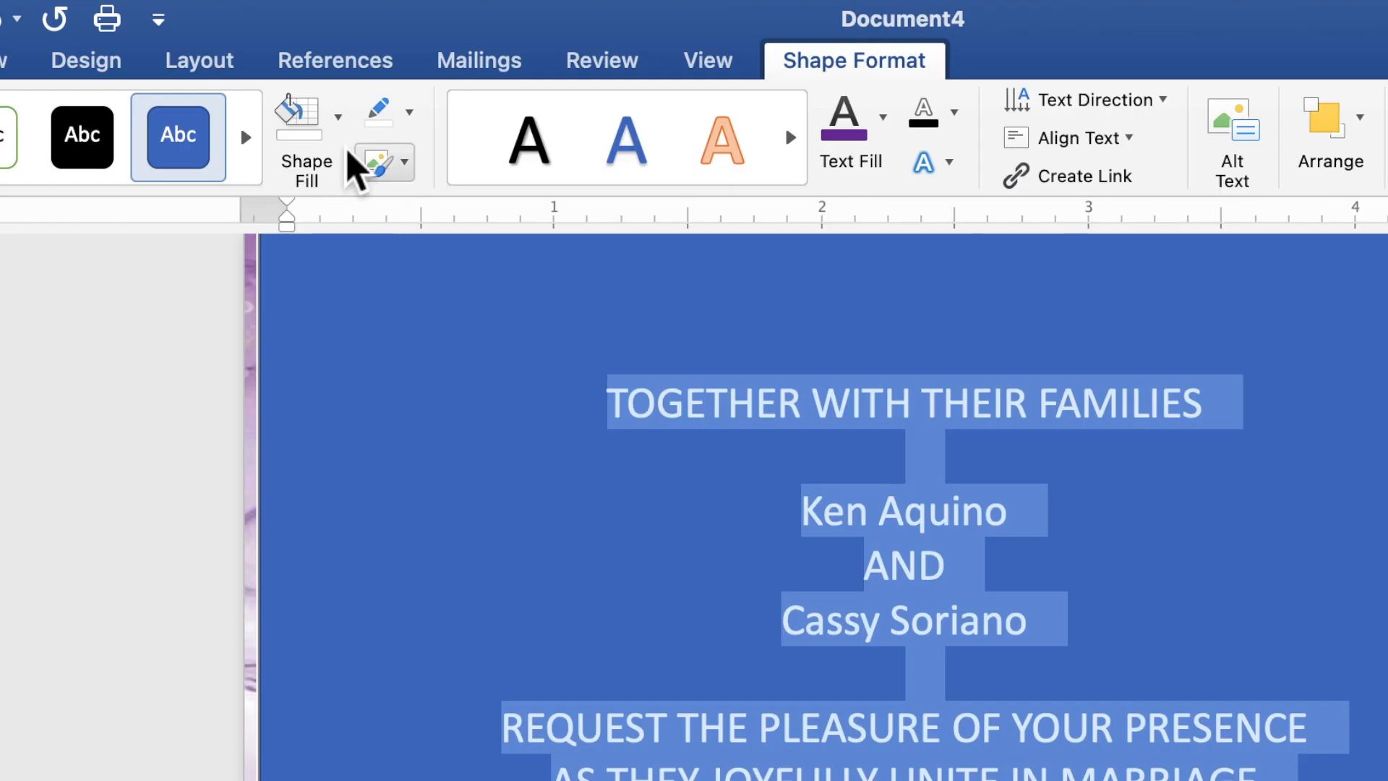
Remove the text box's blue fill and outline, and colour the selected wording purple.
{"action": "left_click", "coordinate": [337, 120]}
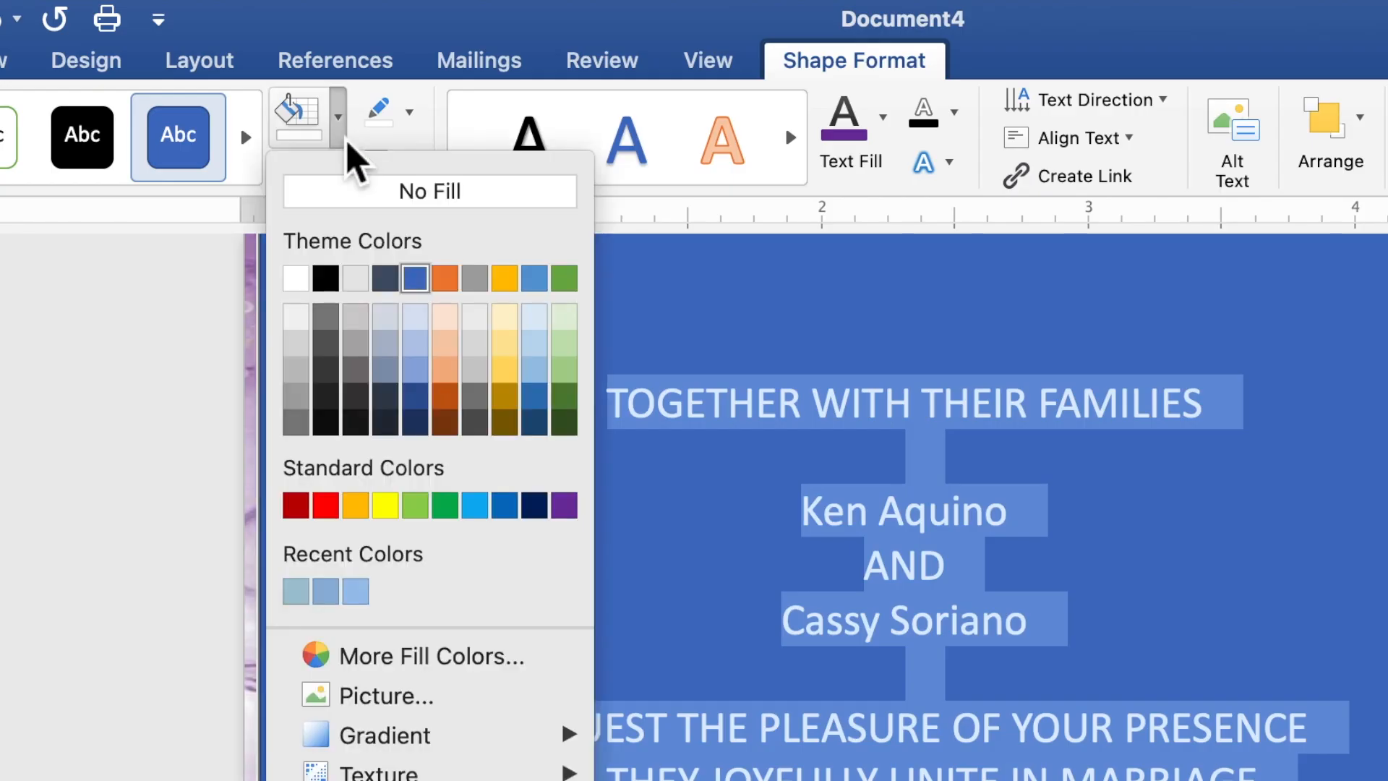
{"action": "left_click", "coordinate": [353, 203]}
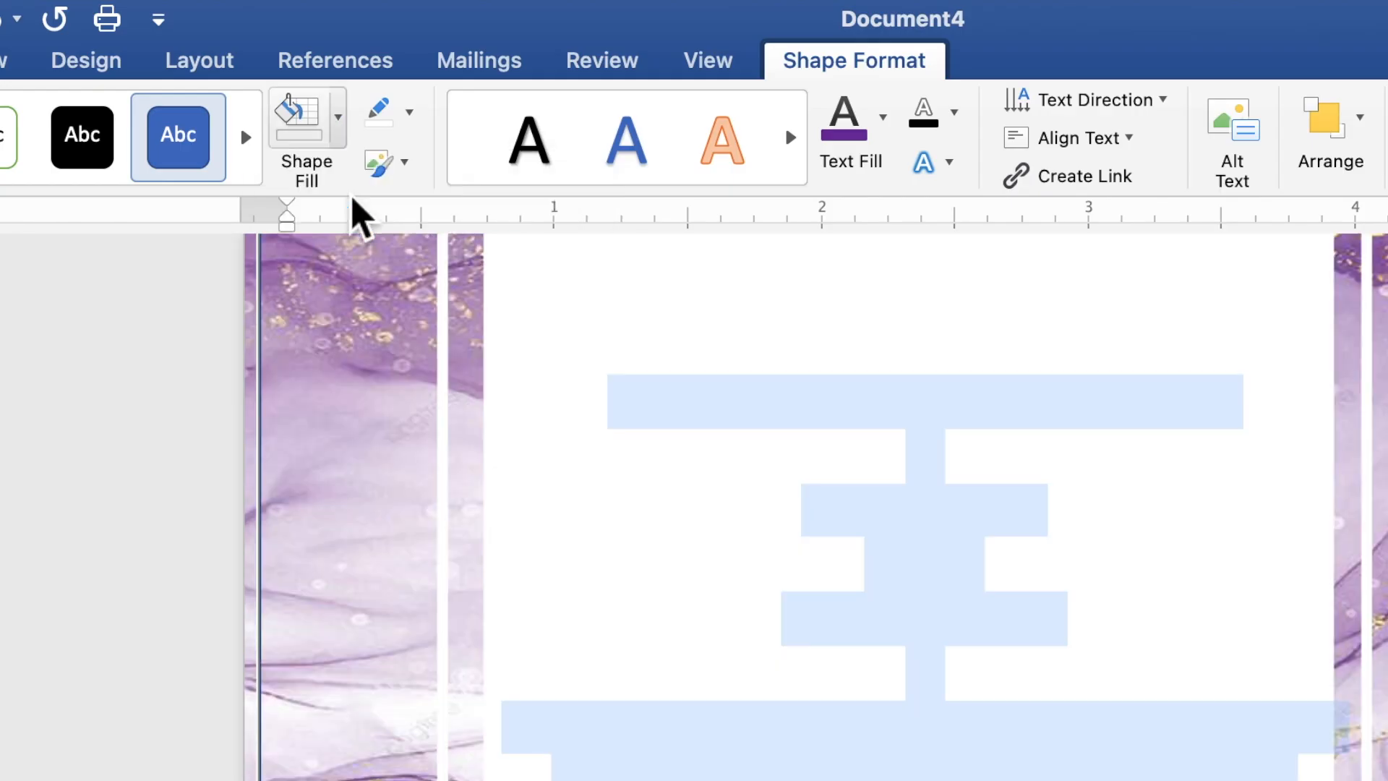
{"action": "left_click", "coordinate": [409, 114]}
{"action": "left_click", "coordinate": [427, 177]}
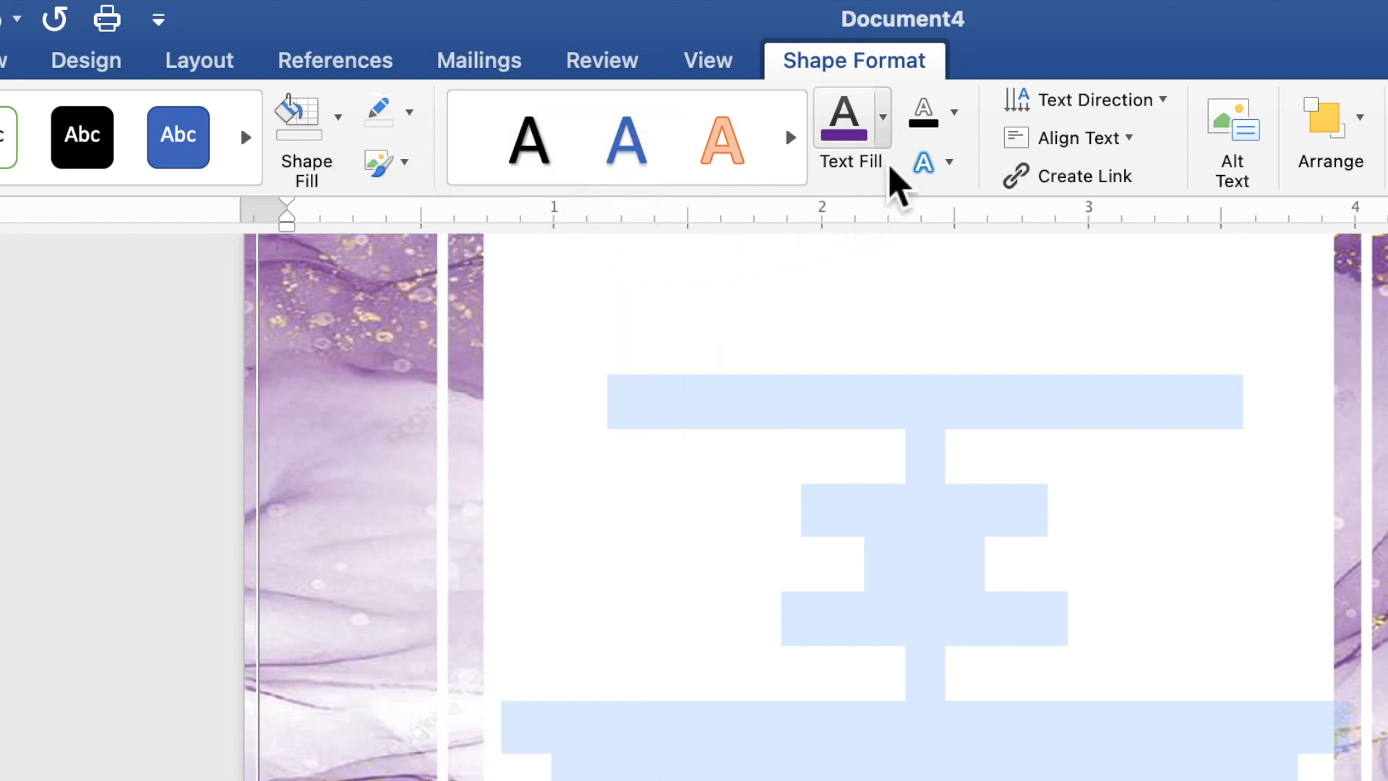
{"action": "left_click", "coordinate": [887, 143]}
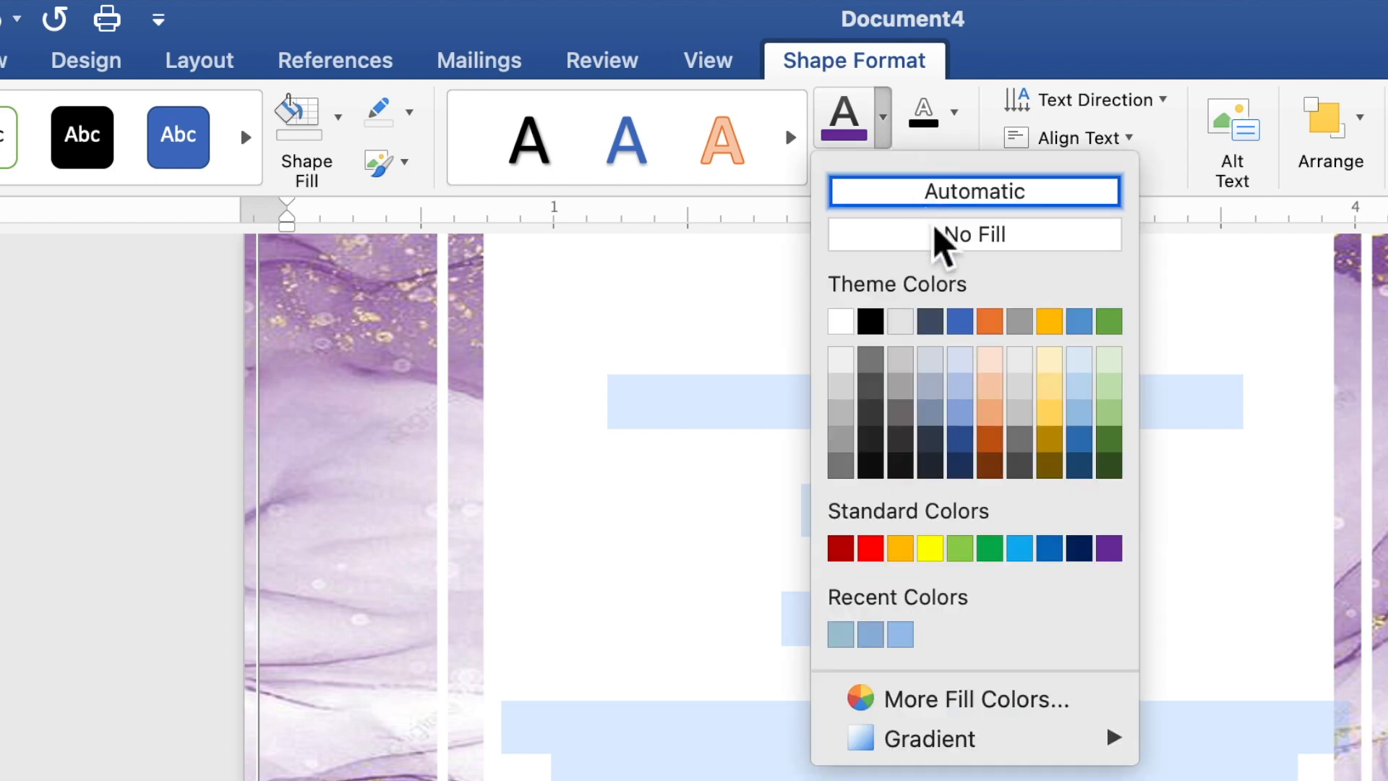
{"action": "left_click", "coordinate": [1120, 560]}
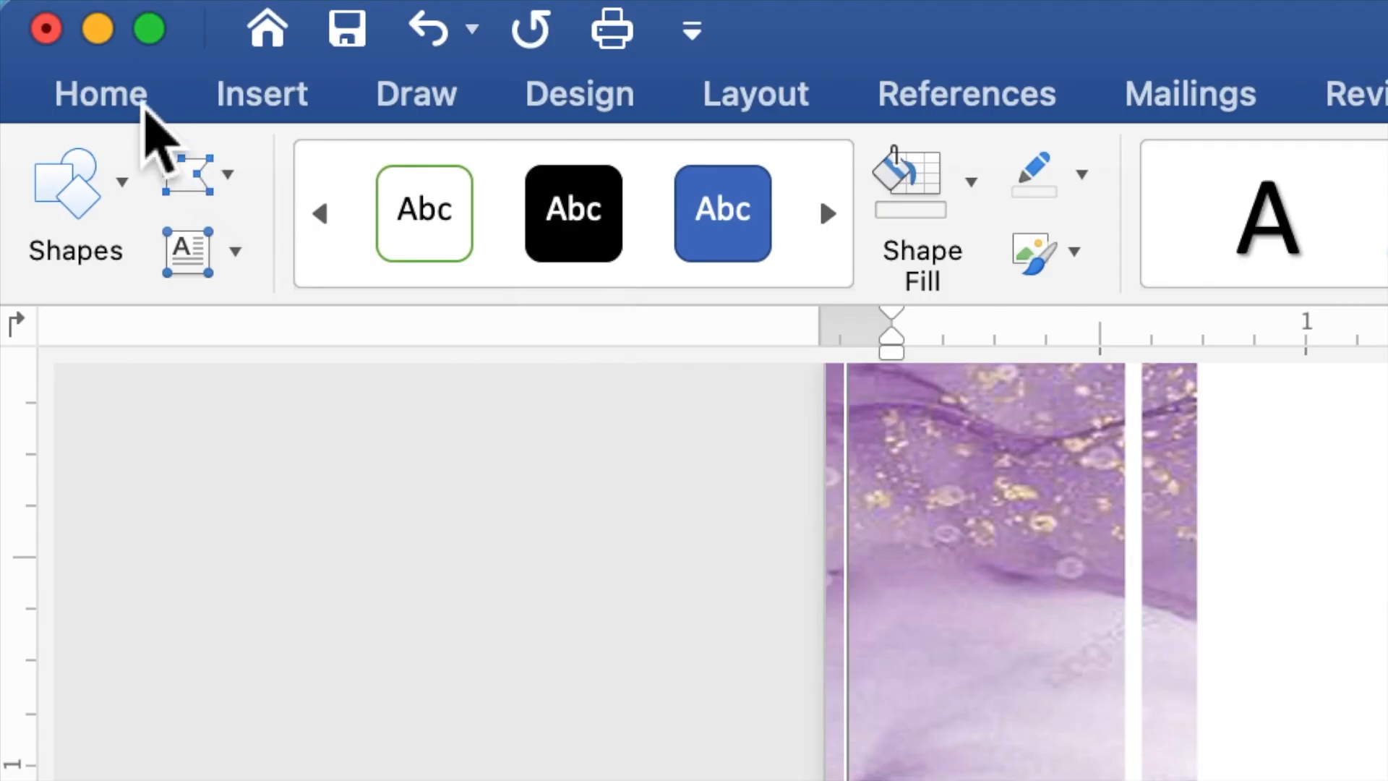
Change the purple invitation wording to Times New Roman at 9 pt.
{"action": "left_click", "coordinate": [143, 105]}
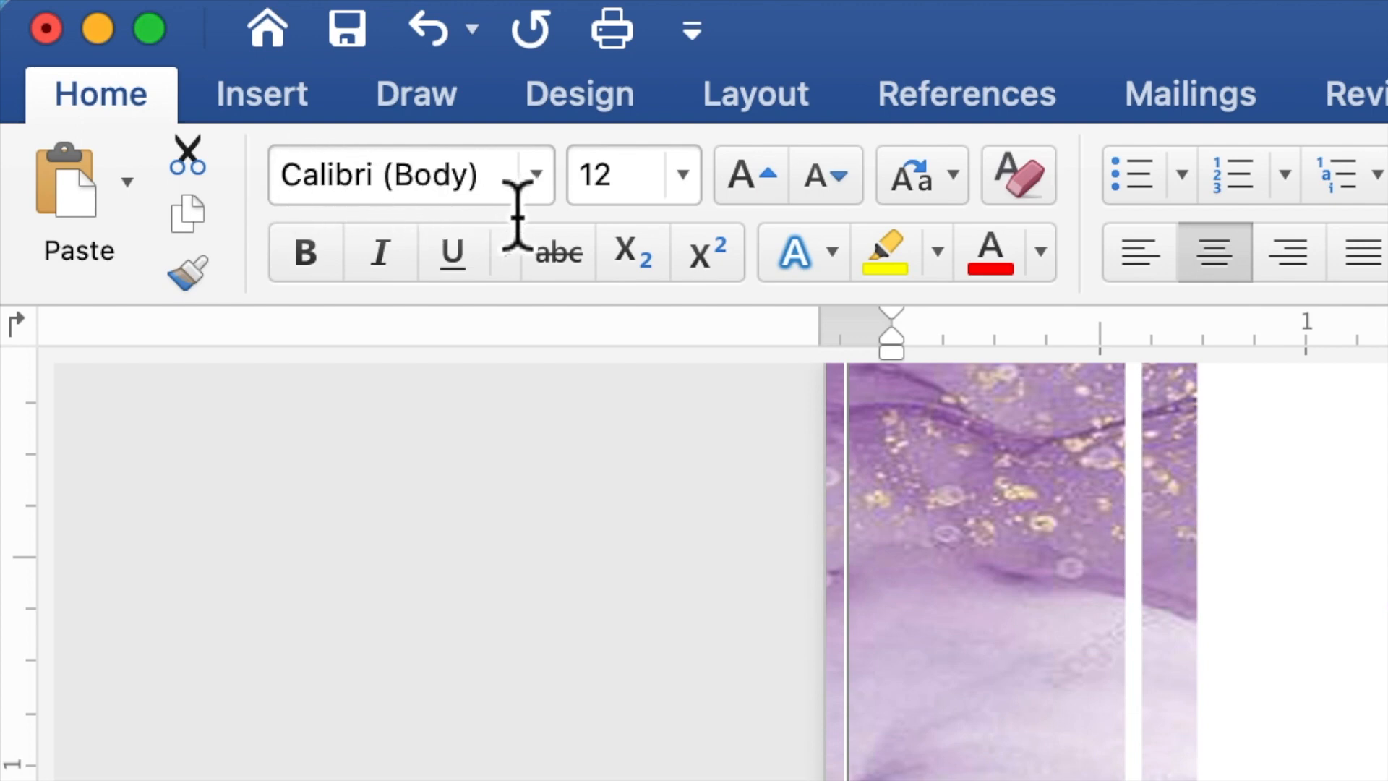
{"action": "left_click", "coordinate": [556, 192]}
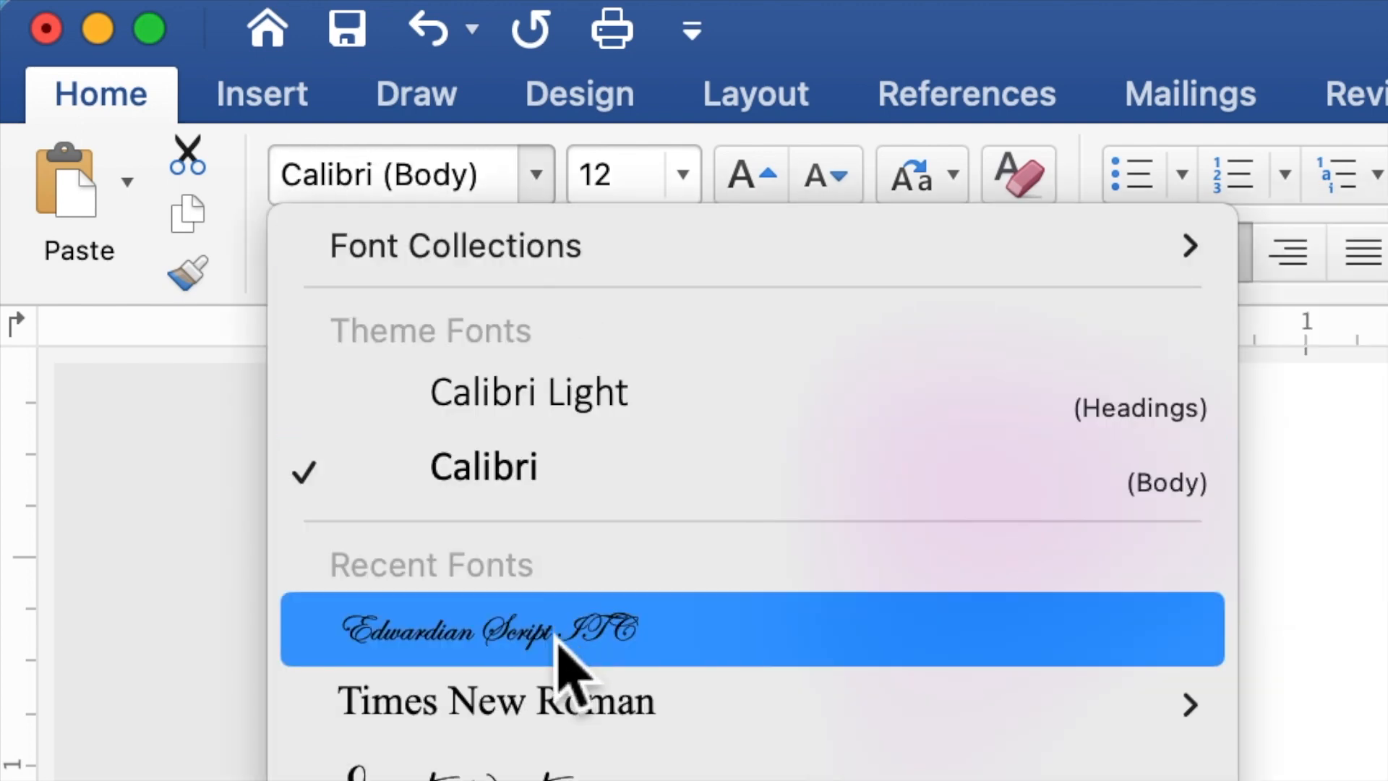
{"action": "left_click", "coordinate": [561, 701]}
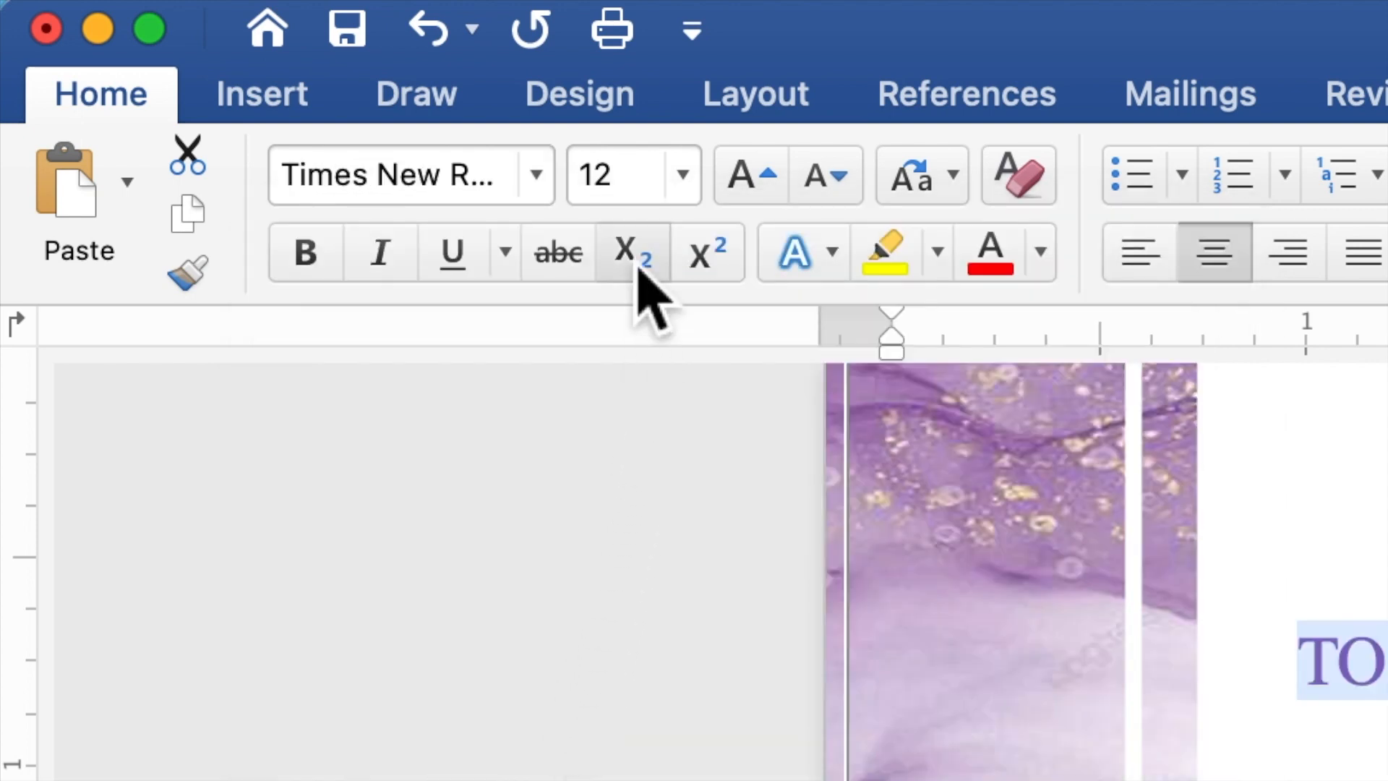
{"action": "left_click_drag", "start_coordinate": [647, 189], "coordinate": [576, 186]}
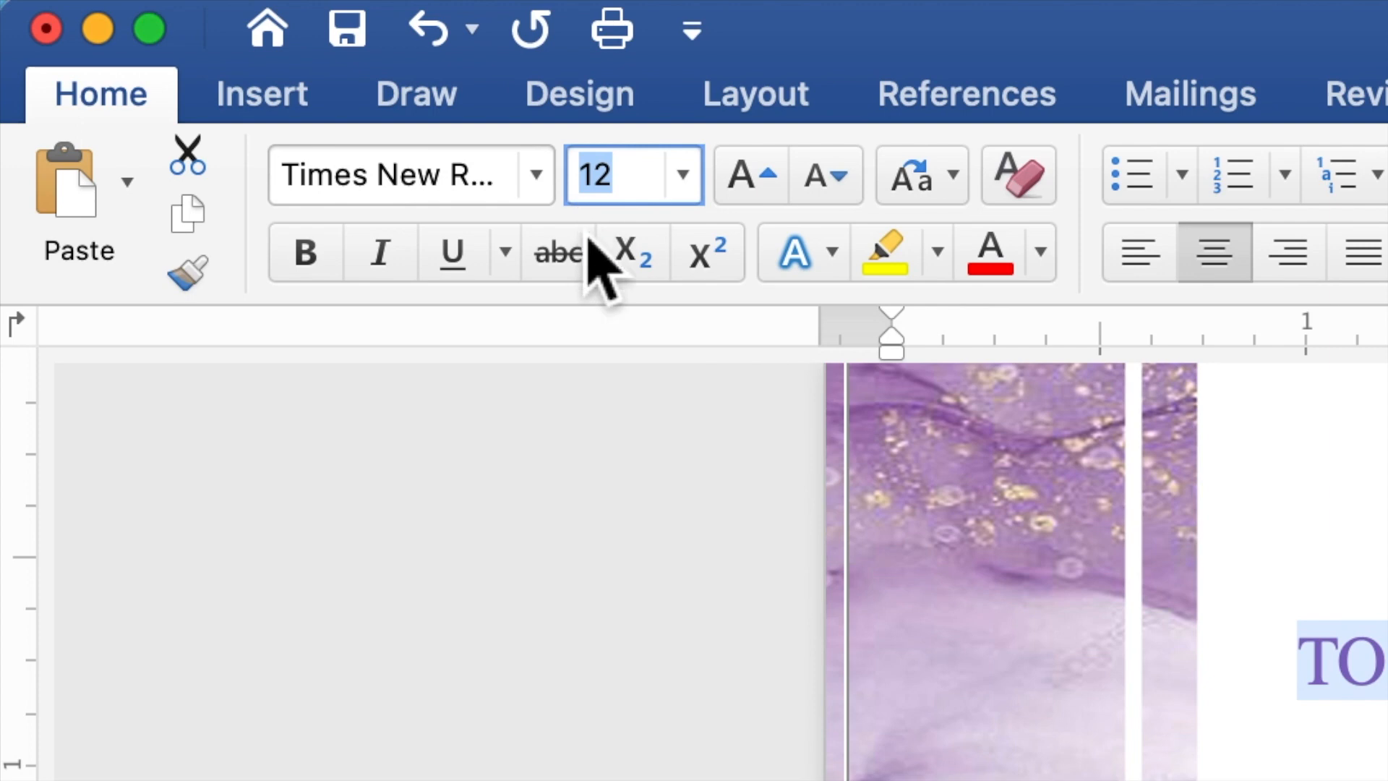
{"action": "type", "text": "9"}
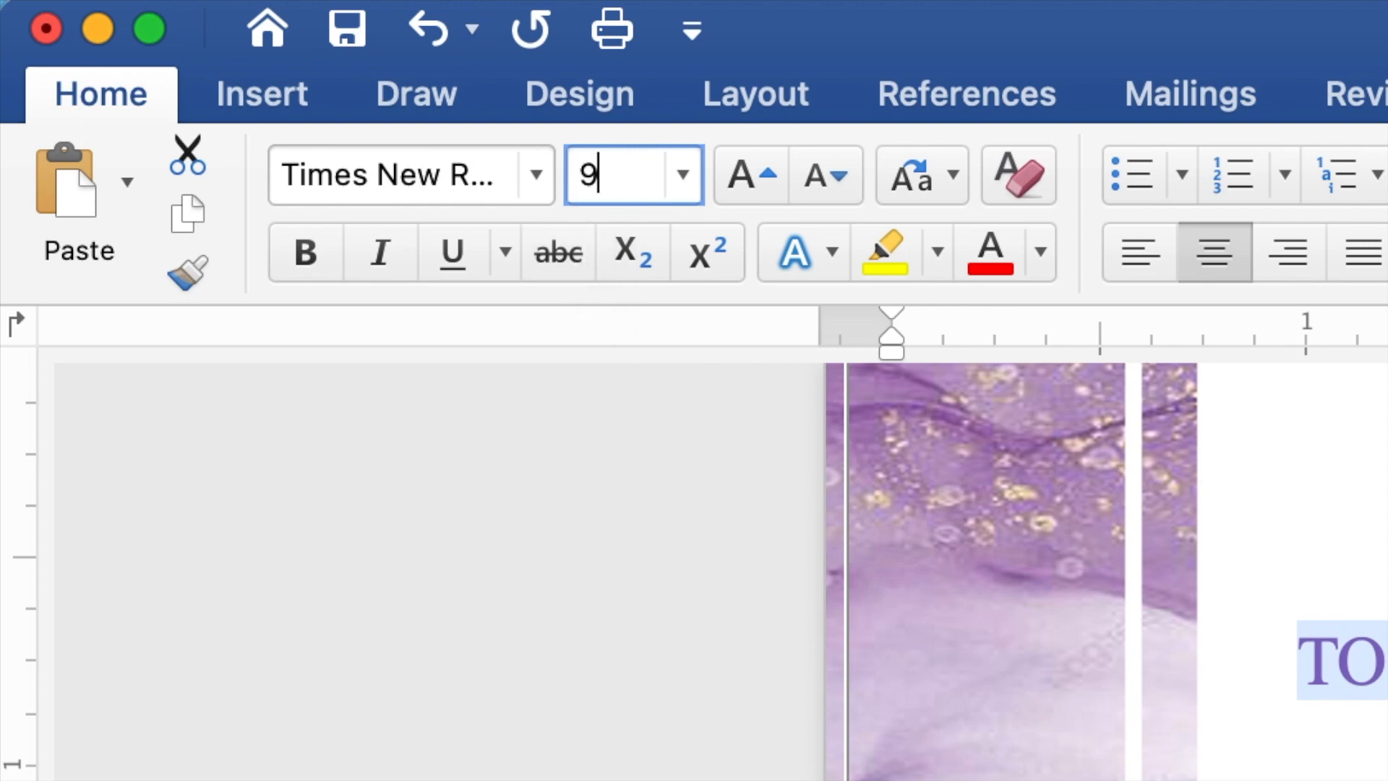
{"action": "key", "text": "Return"}
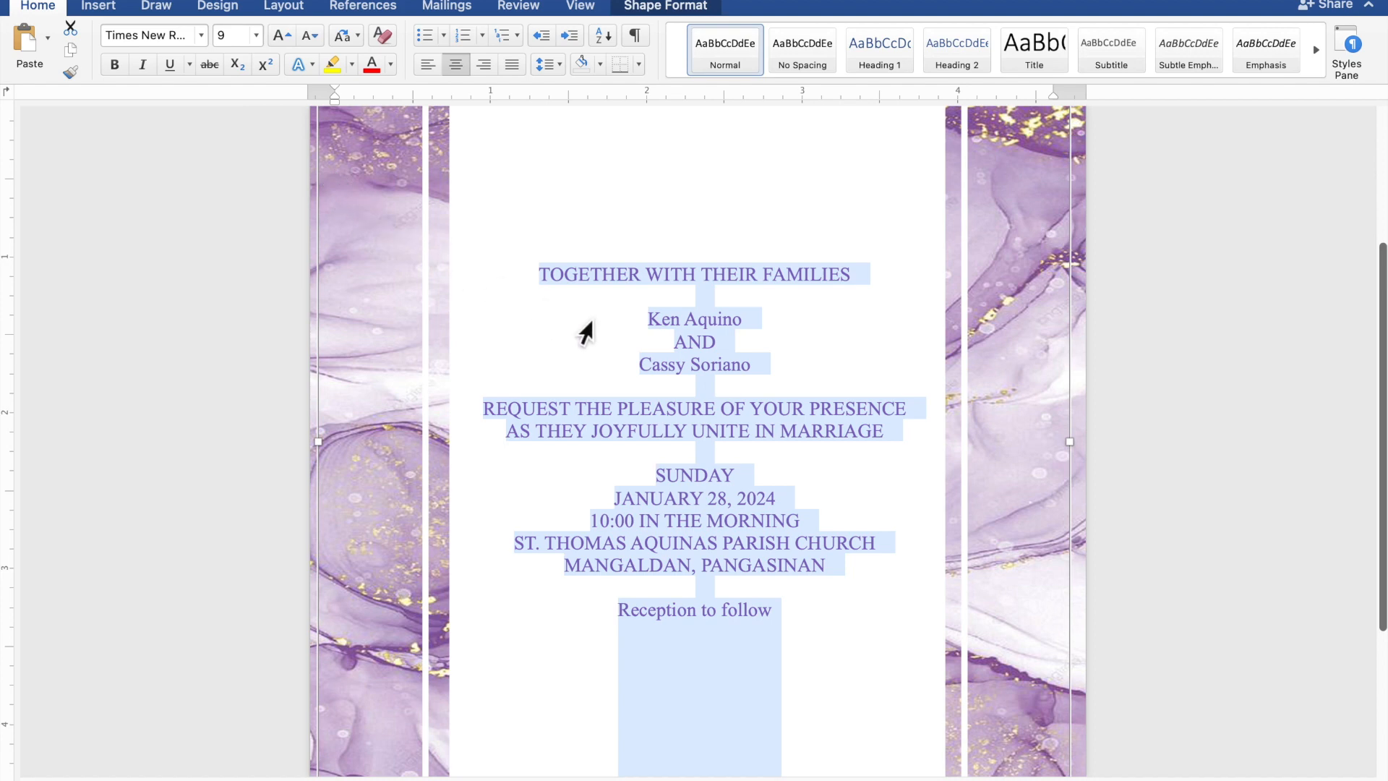
Set both name lines and 'Reception to follow' in Edwardian Script ITC at size 20.
{"action": "left_click", "coordinate": [724, 326]}
{"action": "left_click_drag", "start_coordinate": [747, 328], "coordinate": [663, 324]}
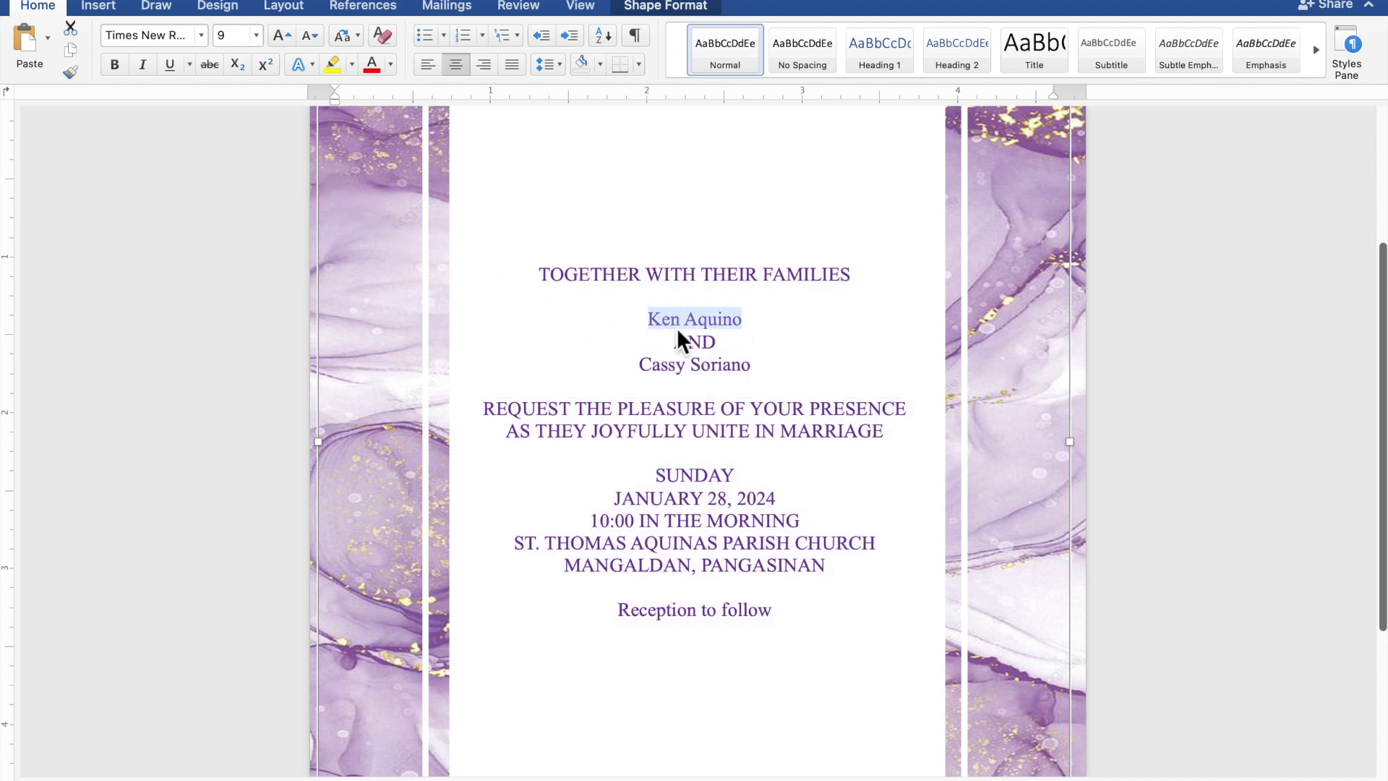
{"action": "left_click_drag", "start_coordinate": [757, 374], "coordinate": [666, 374]}
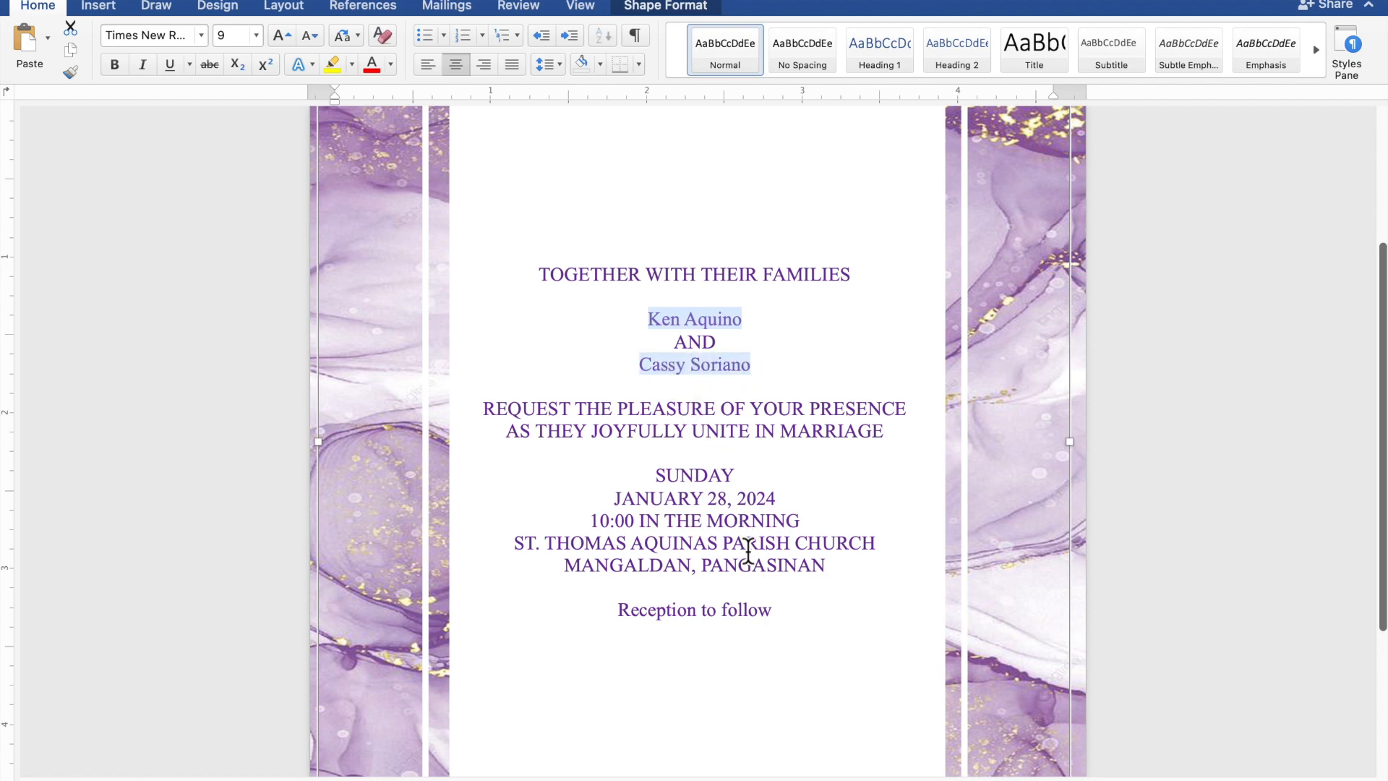
{"action": "left_click_drag", "start_coordinate": [777, 622], "coordinate": [672, 622]}
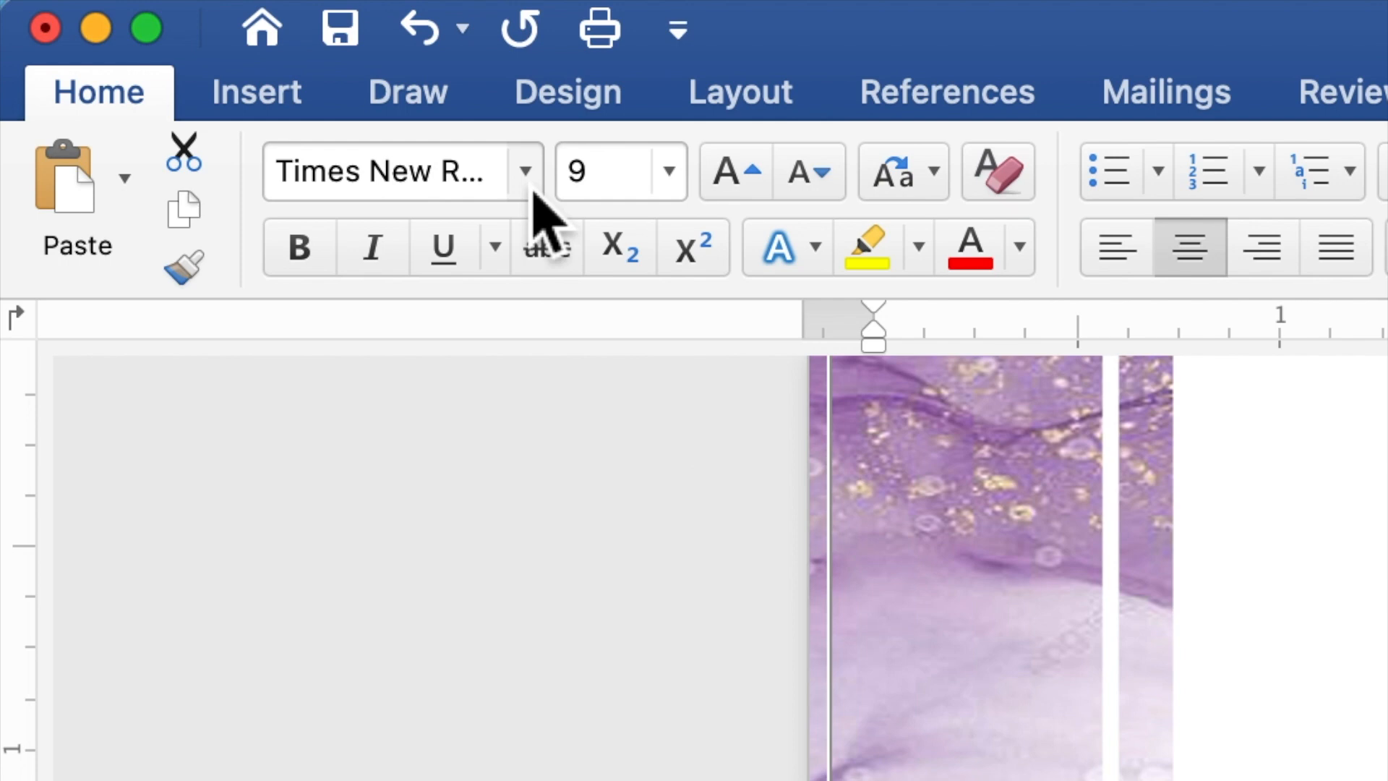
{"action": "left_click", "coordinate": [534, 191]}
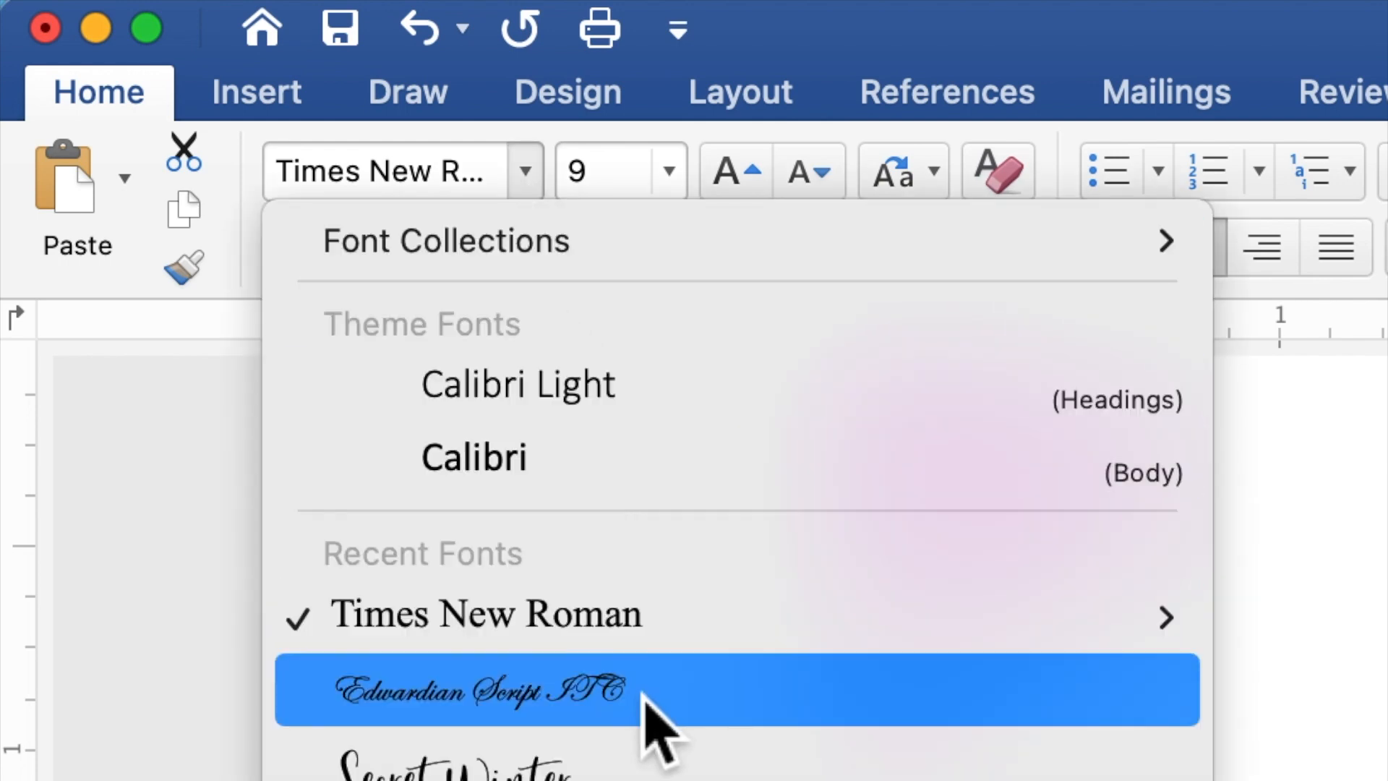
{"action": "left_click", "coordinate": [644, 693]}
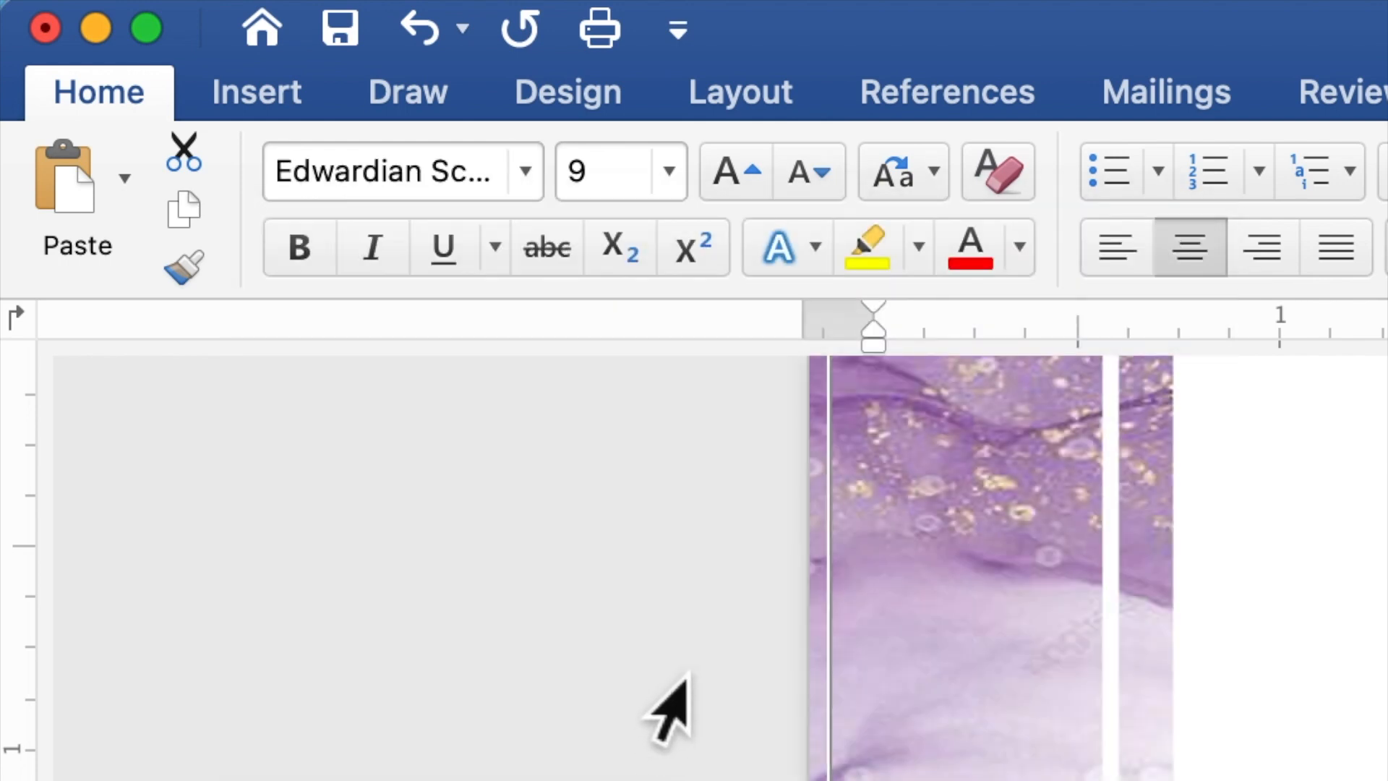
{"action": "left_click", "coordinate": [575, 170]}
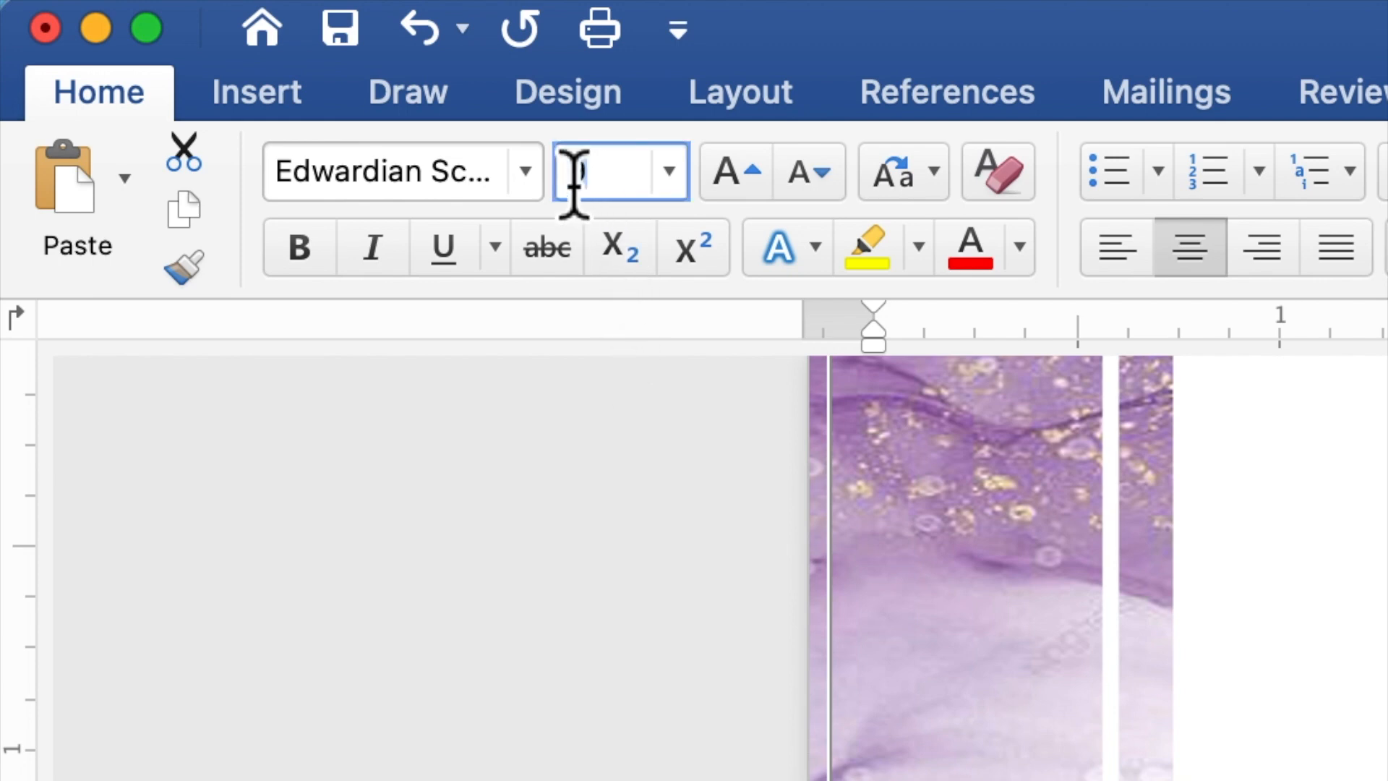
{"action": "type", "text": "20"}
{"action": "key", "text": "Return"}
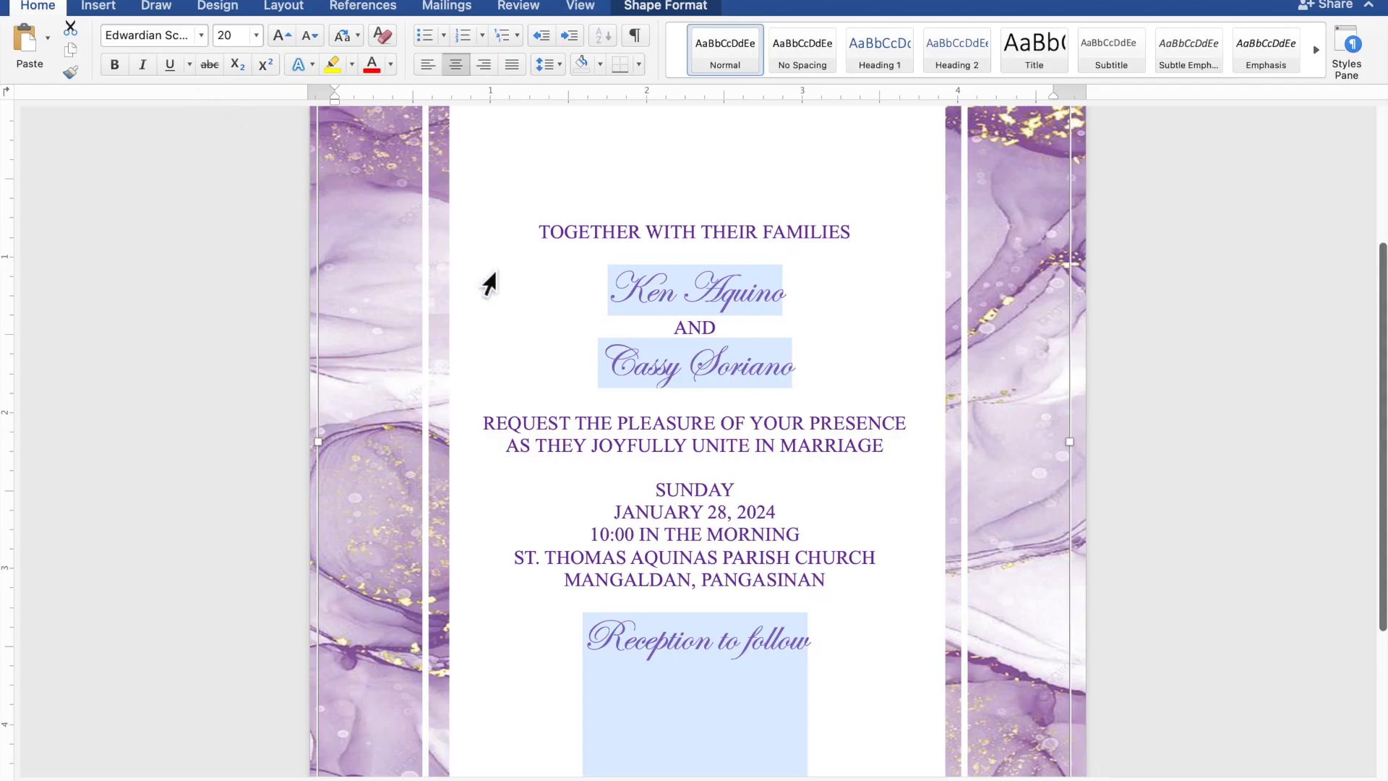
Enlarge the two name lines to size 40.
{"action": "left_click", "coordinate": [772, 308]}
{"action": "left_click_drag", "start_coordinate": [792, 303], "coordinate": [611, 293]}
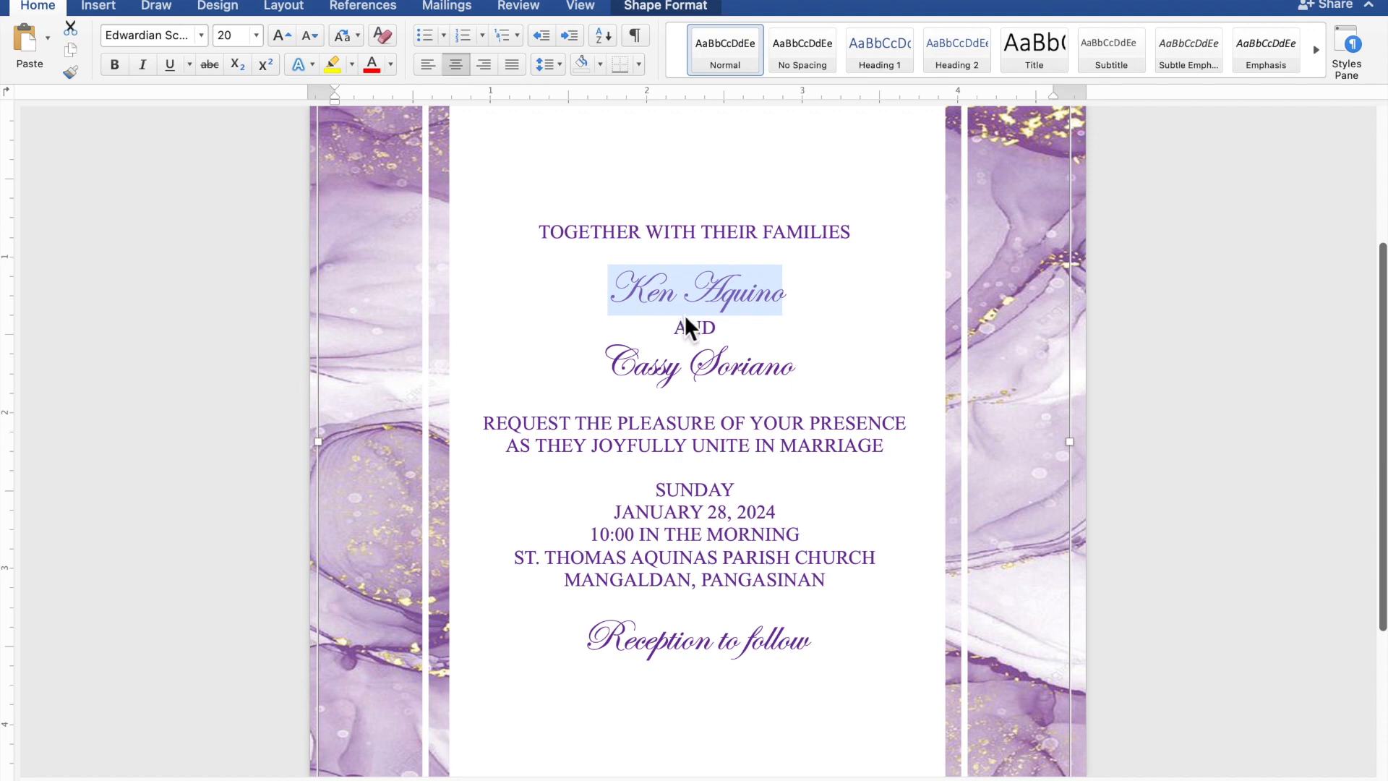
{"action": "left_click_drag", "start_coordinate": [800, 375], "coordinate": [652, 374]}
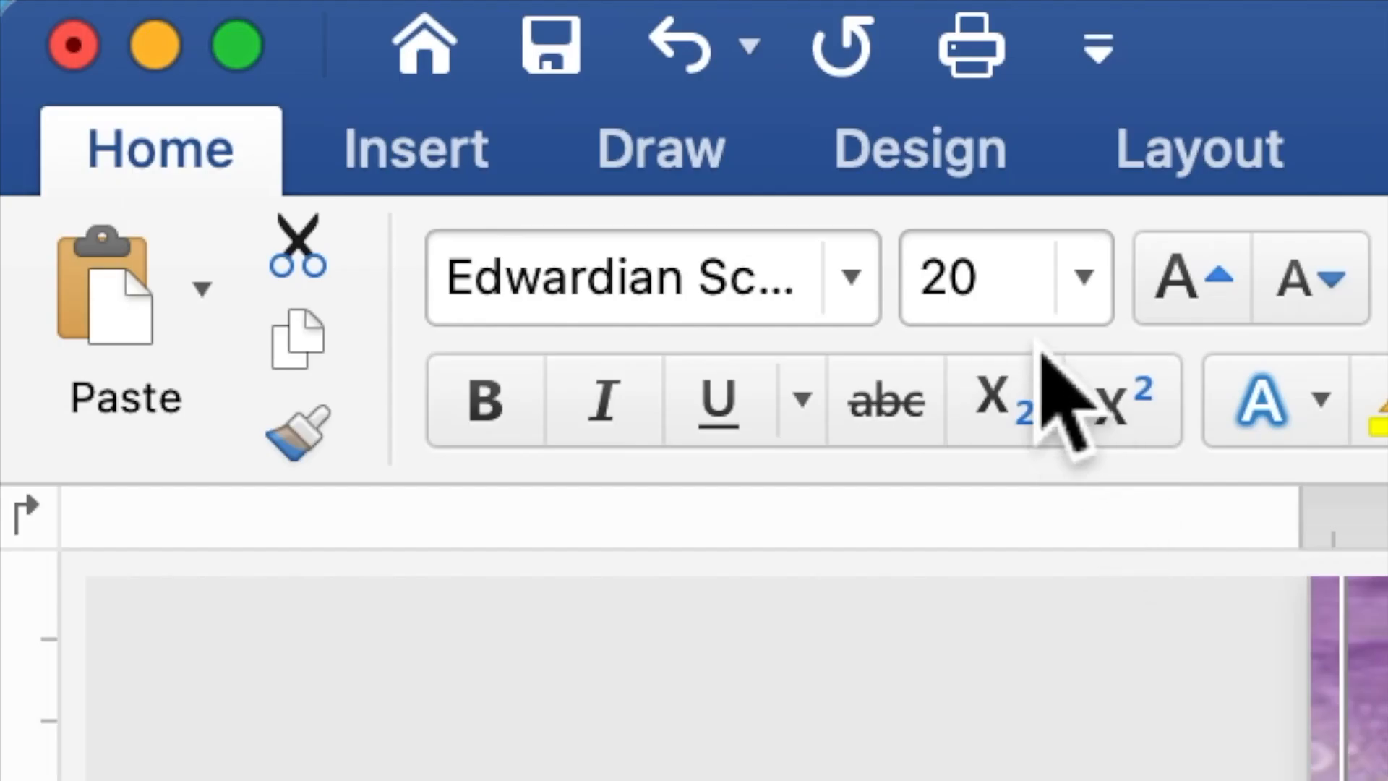
{"action": "left_click_drag", "start_coordinate": [241, 43], "coordinate": [220, 43]}
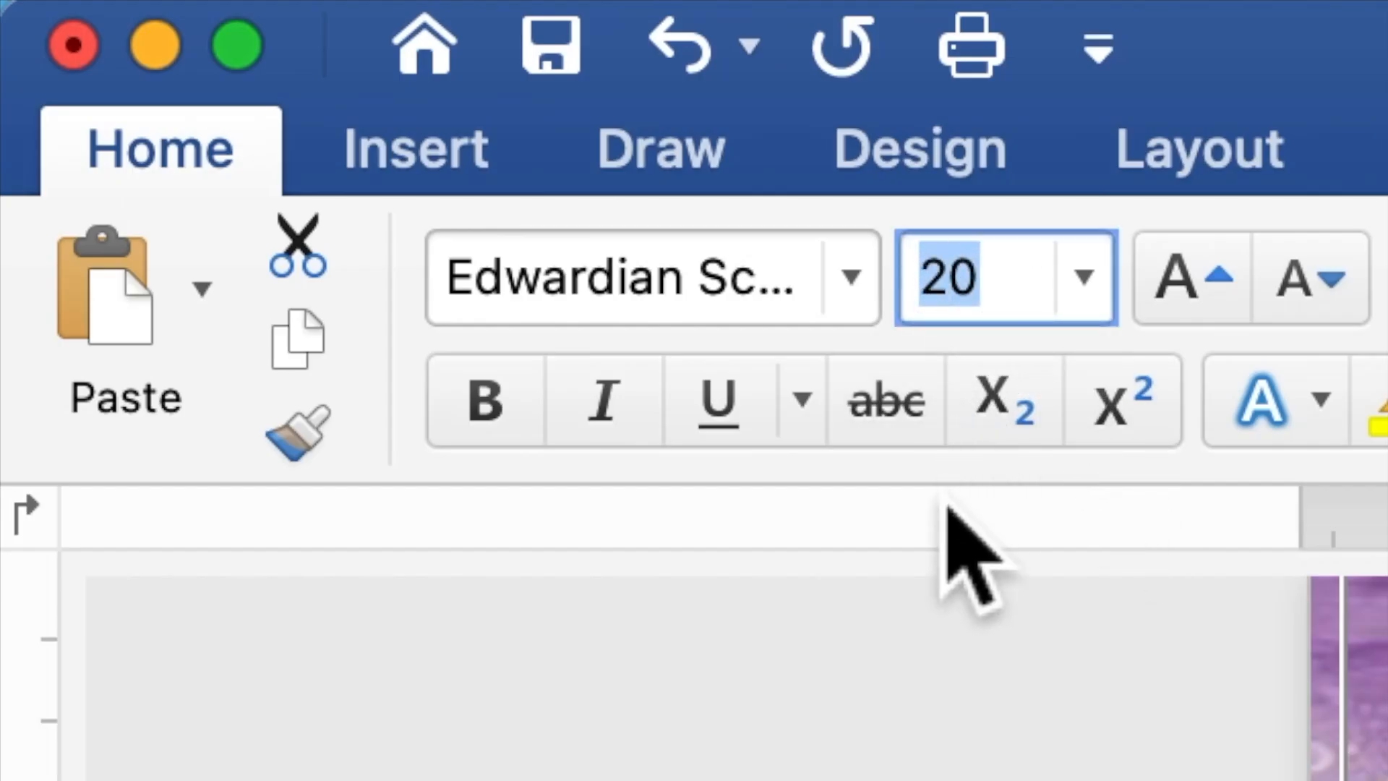
{"action": "type", "text": "40"}
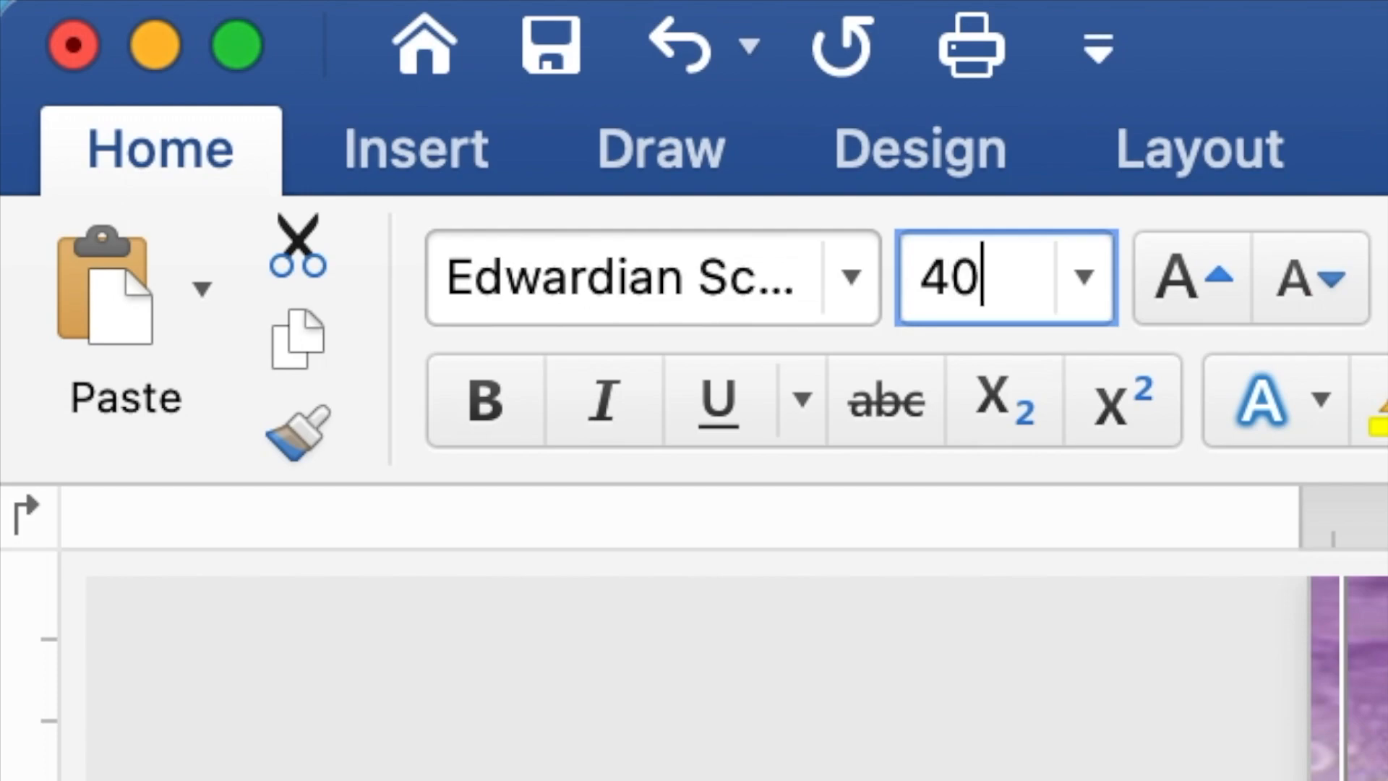
{"action": "key", "text": "Return"}
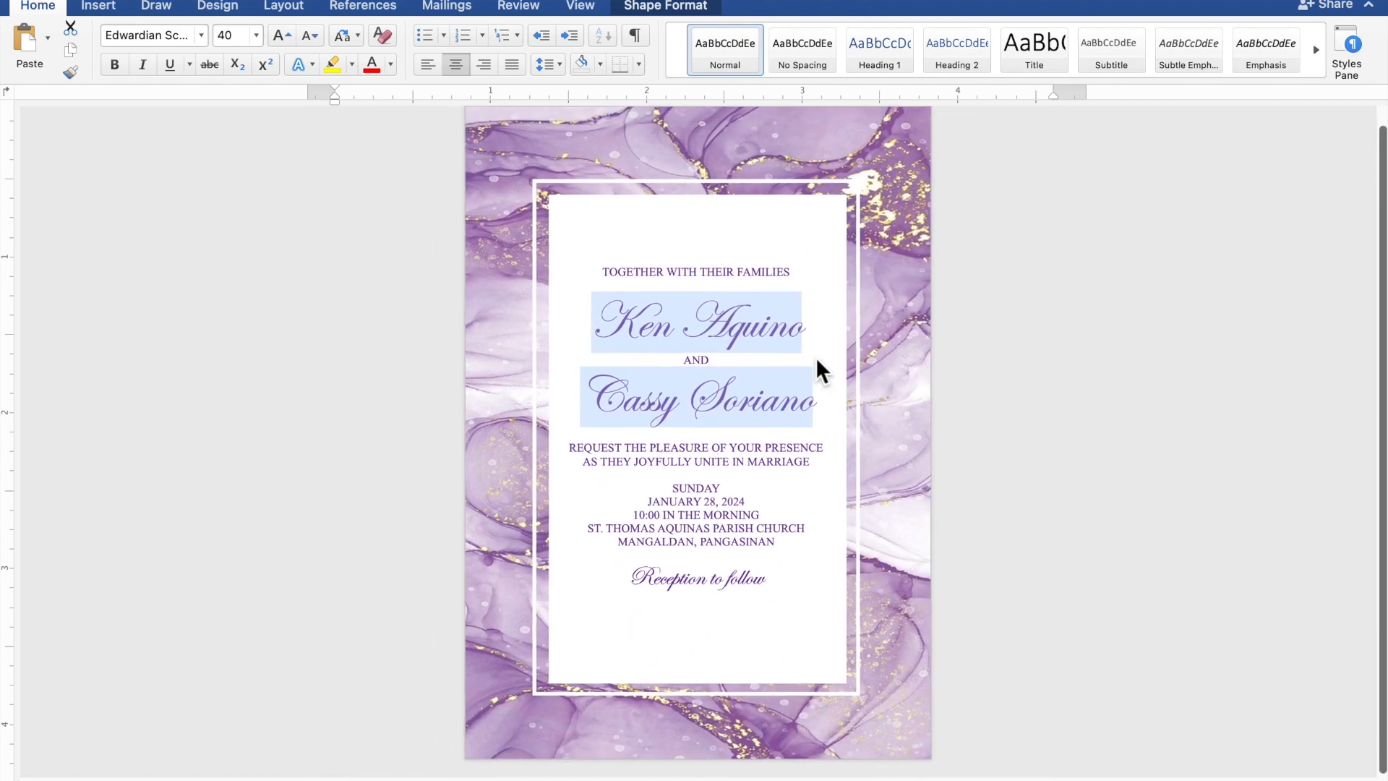
Add blank lines after TOGETHER WITH THEIR FAMILIES and before the request, SUNDAY and Reception lines.
{"action": "left_click", "coordinate": [816, 357]}
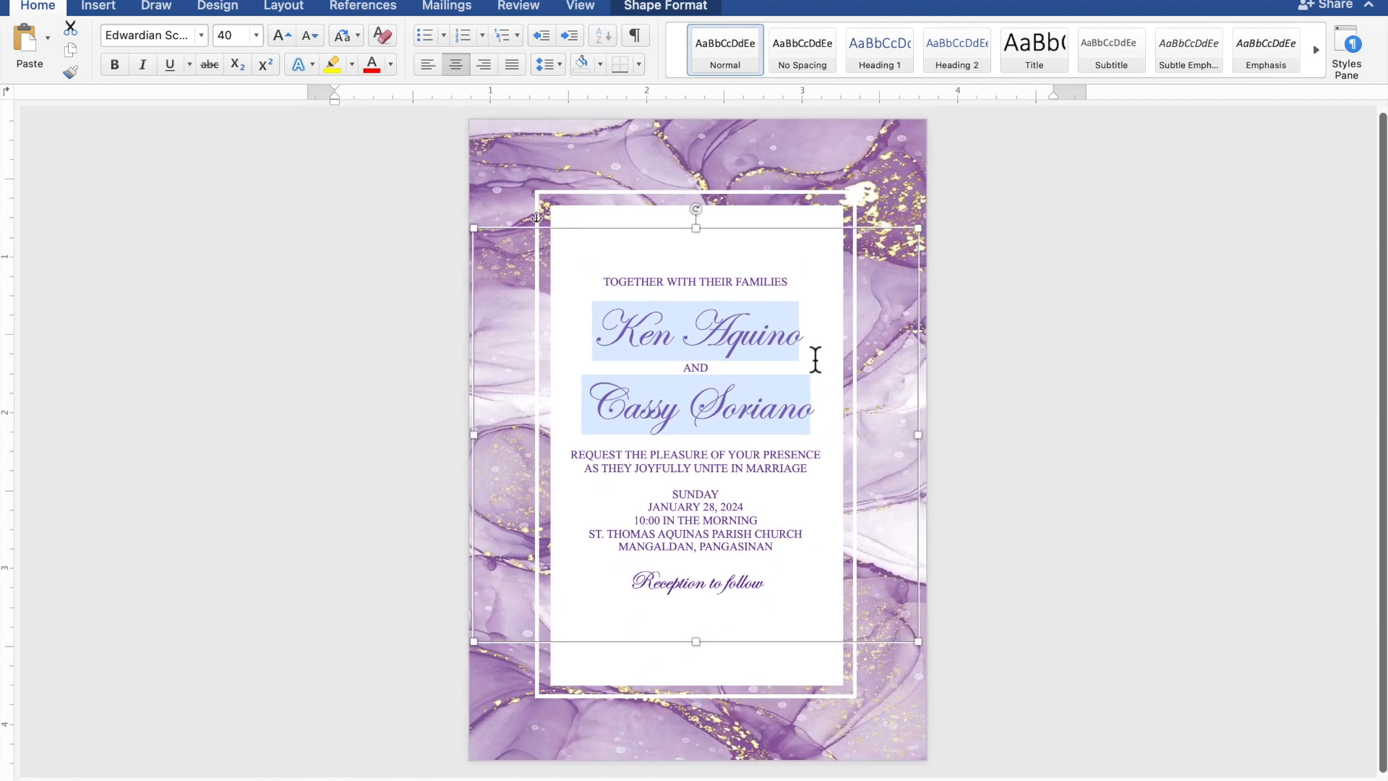
{"action": "left_click", "coordinate": [767, 298]}
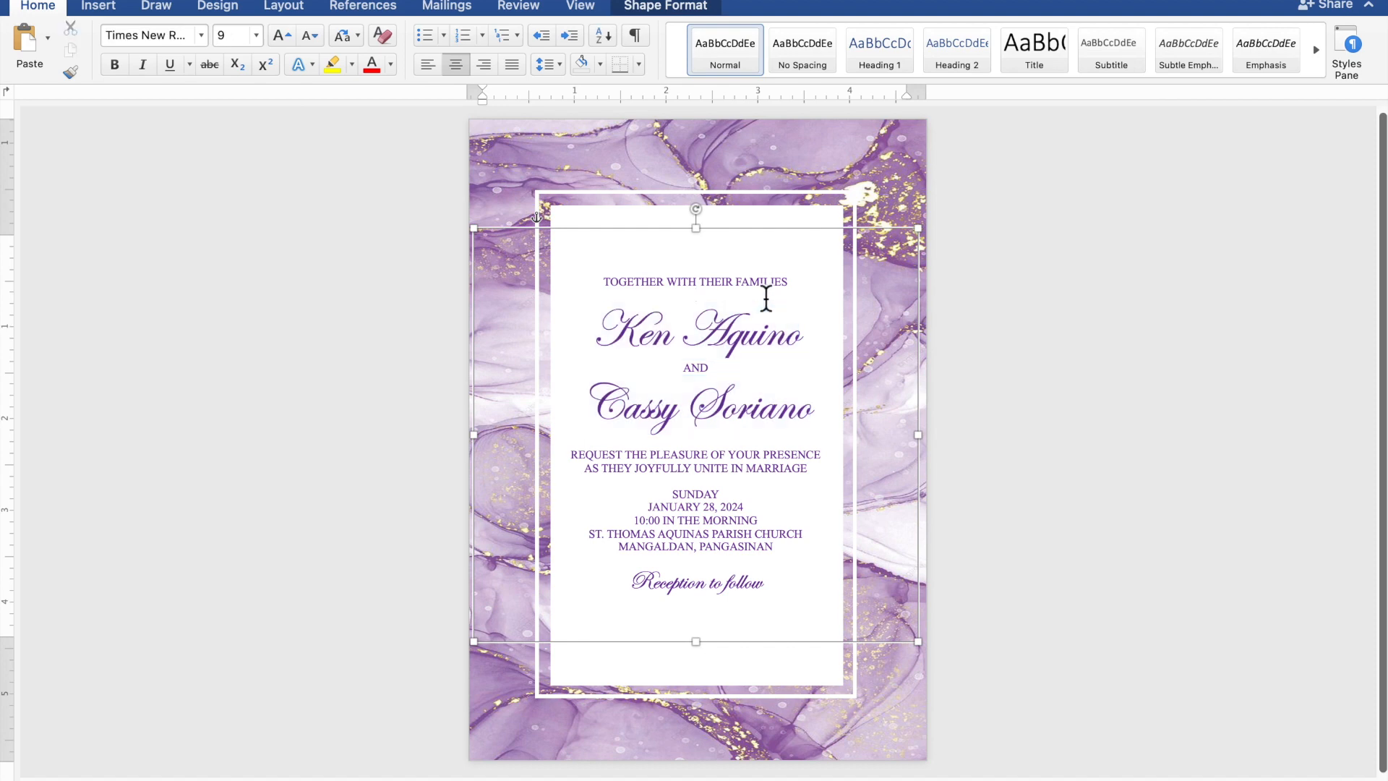
{"action": "key", "text": "Return"}
{"action": "key", "text": "Return"}
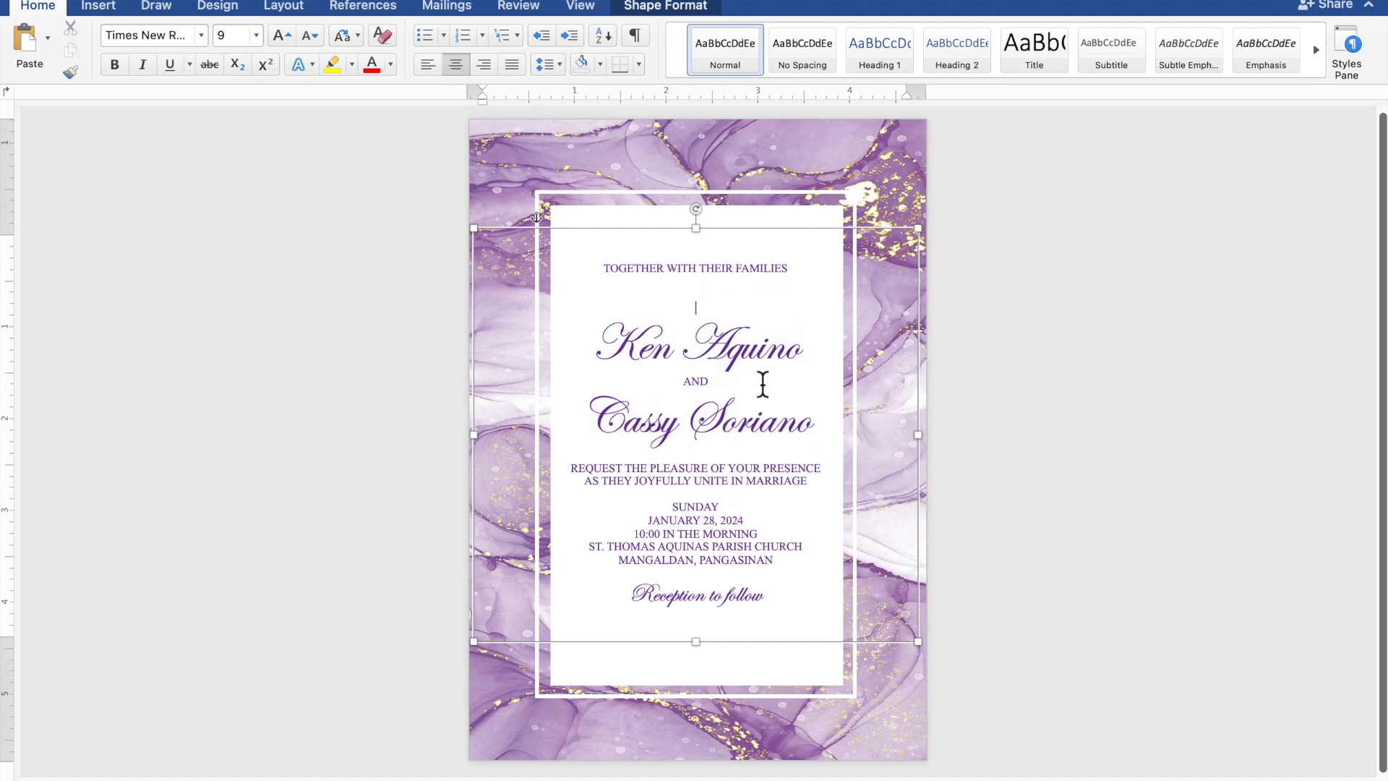
{"action": "key", "text": "Return"}
{"action": "key", "text": "Return"}
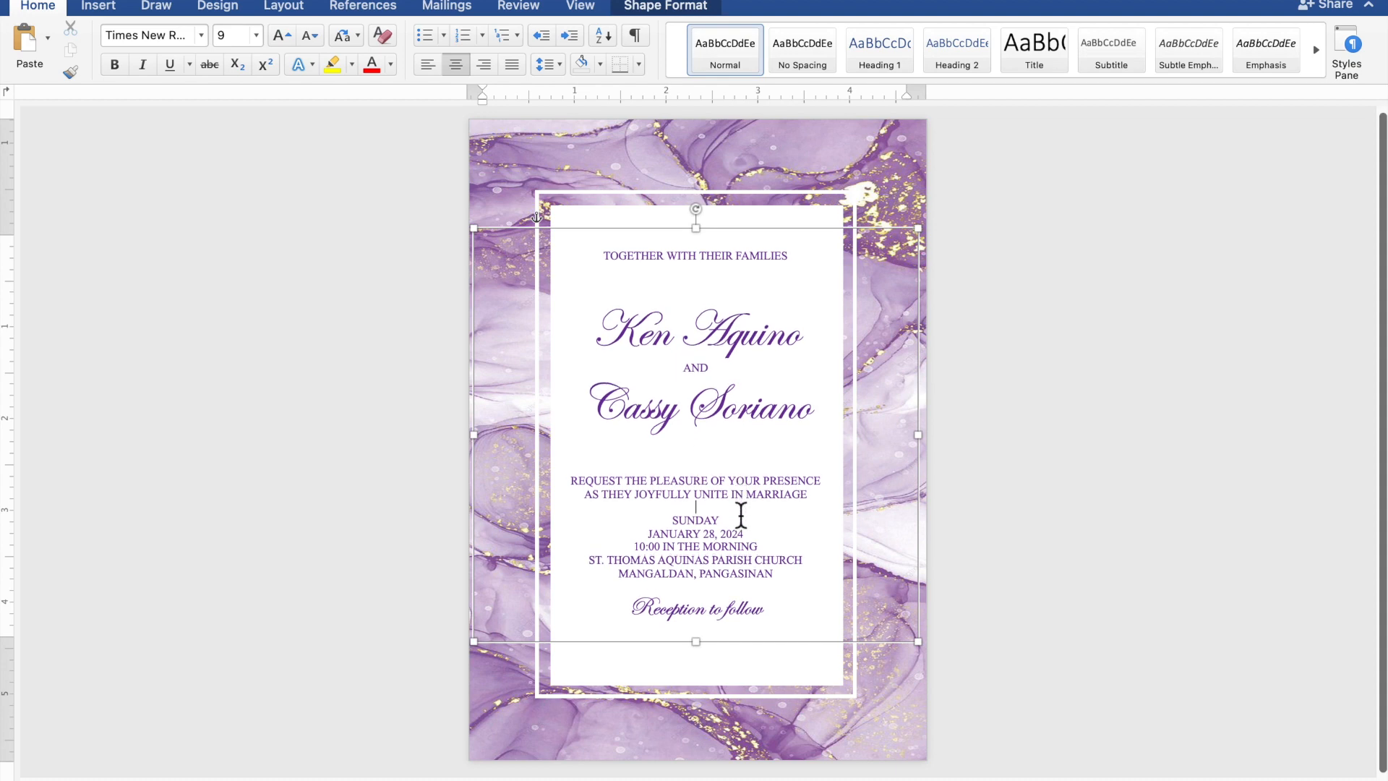
{"action": "key", "text": "Return"}
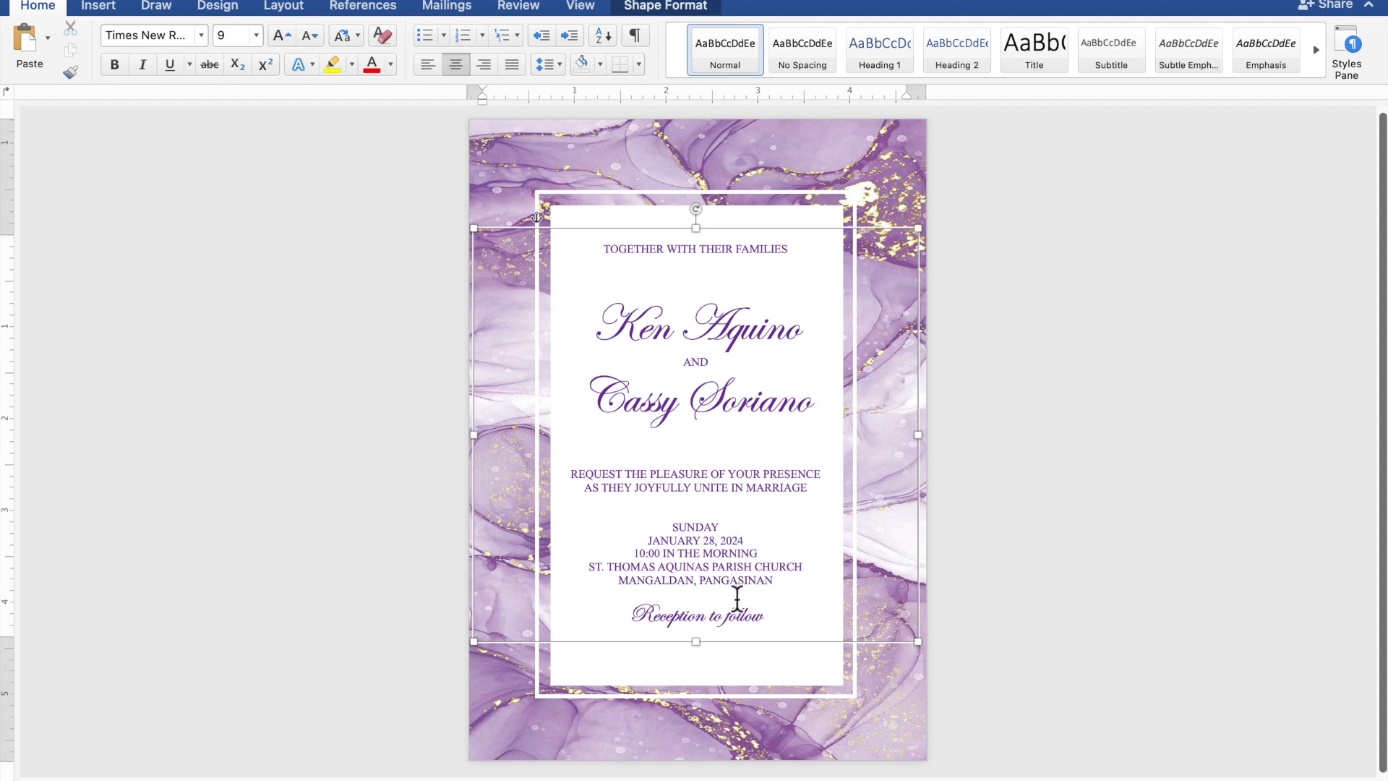
{"action": "key", "text": "Return"}
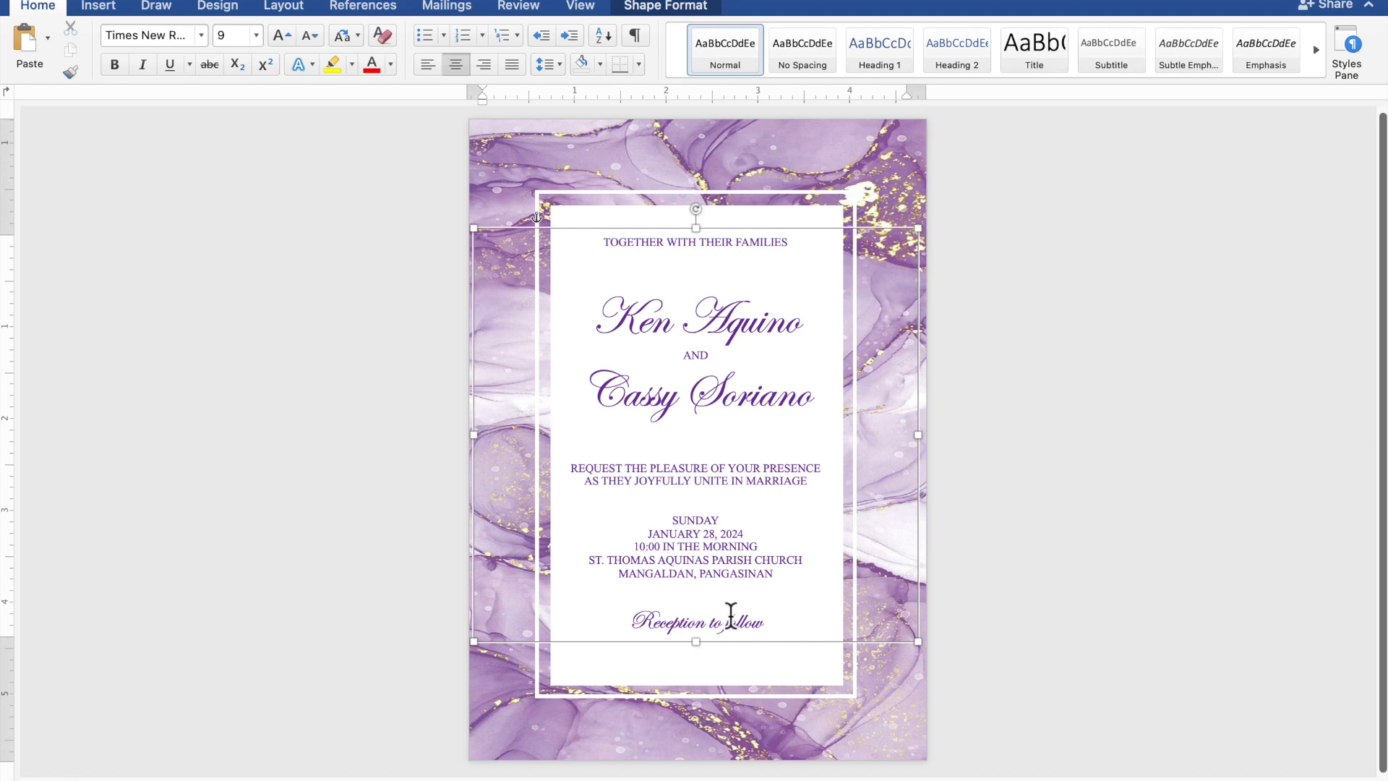
Lengthen the text box to 4.79" tall and nudge it slightly right.
{"action": "left_click_drag", "start_coordinate": [707, 653], "coordinate": [707, 680]}
{"action": "key", "text": "Right"}
{"action": "key", "text": "Right"}
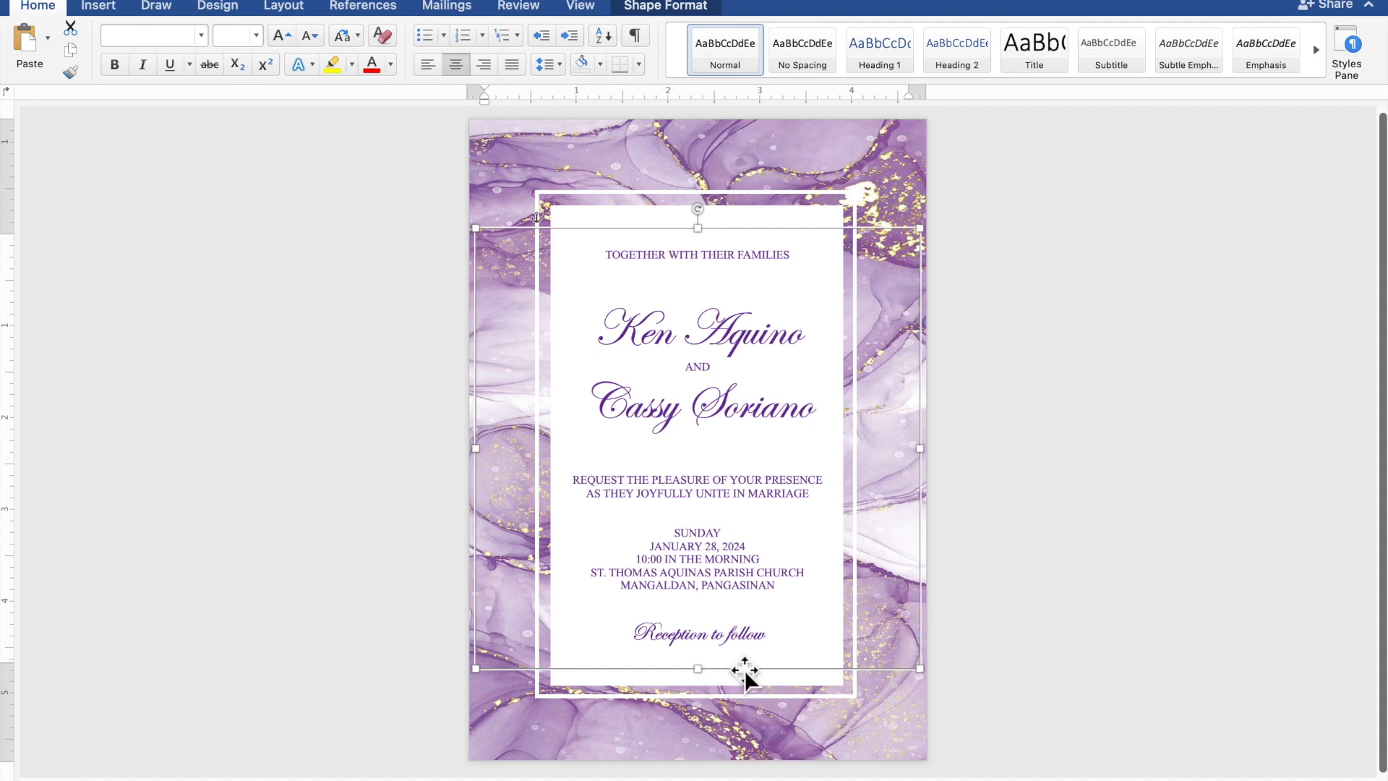
{"action": "left_click", "coordinate": [1141, 597]}
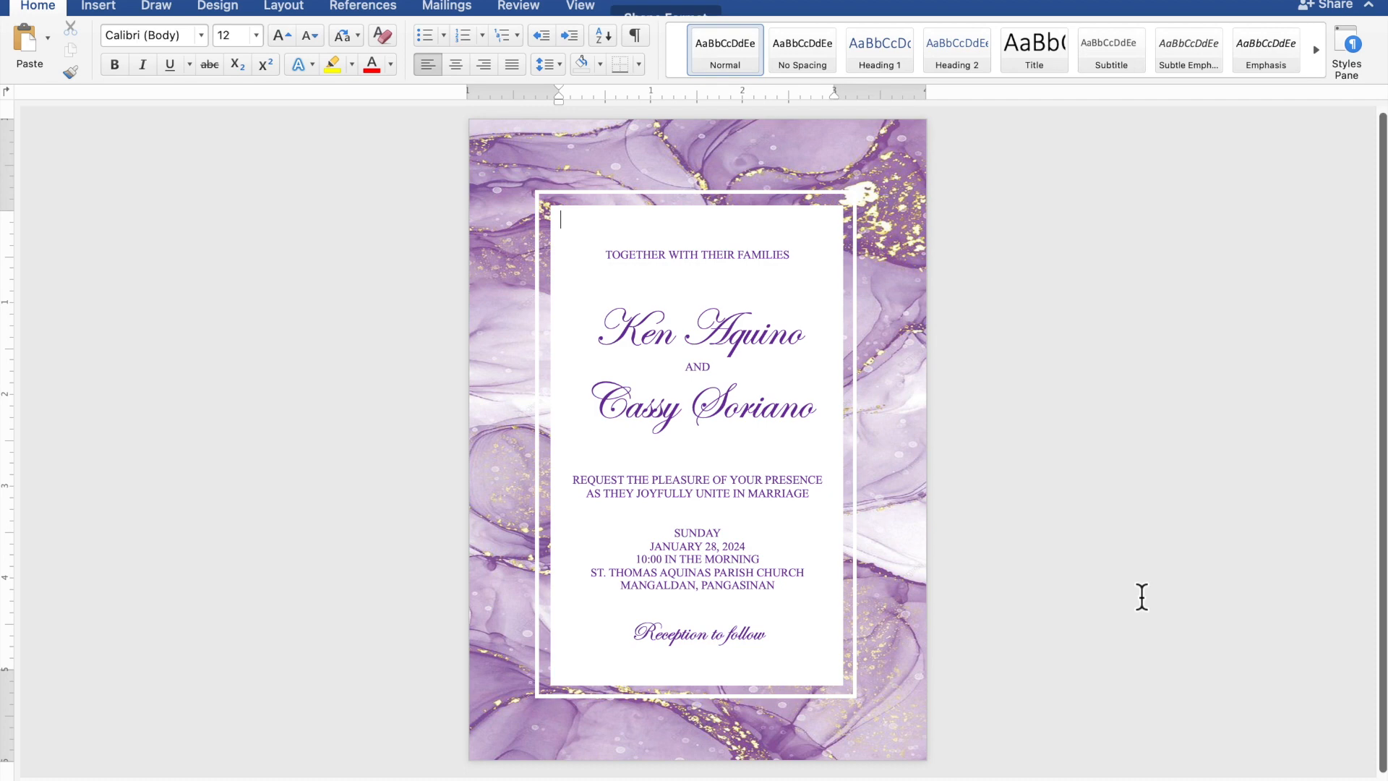